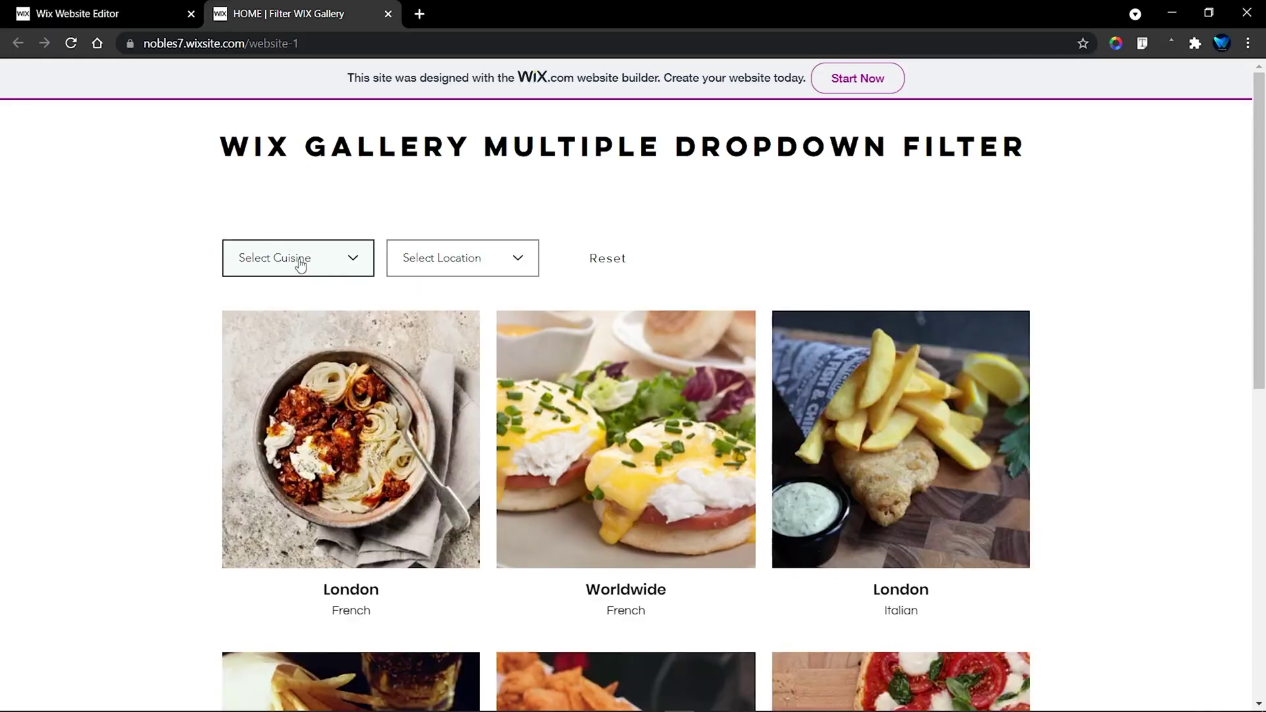
- Open the Select Cuisine dropdown on the live page to reveal French and Italian
click(300, 261)
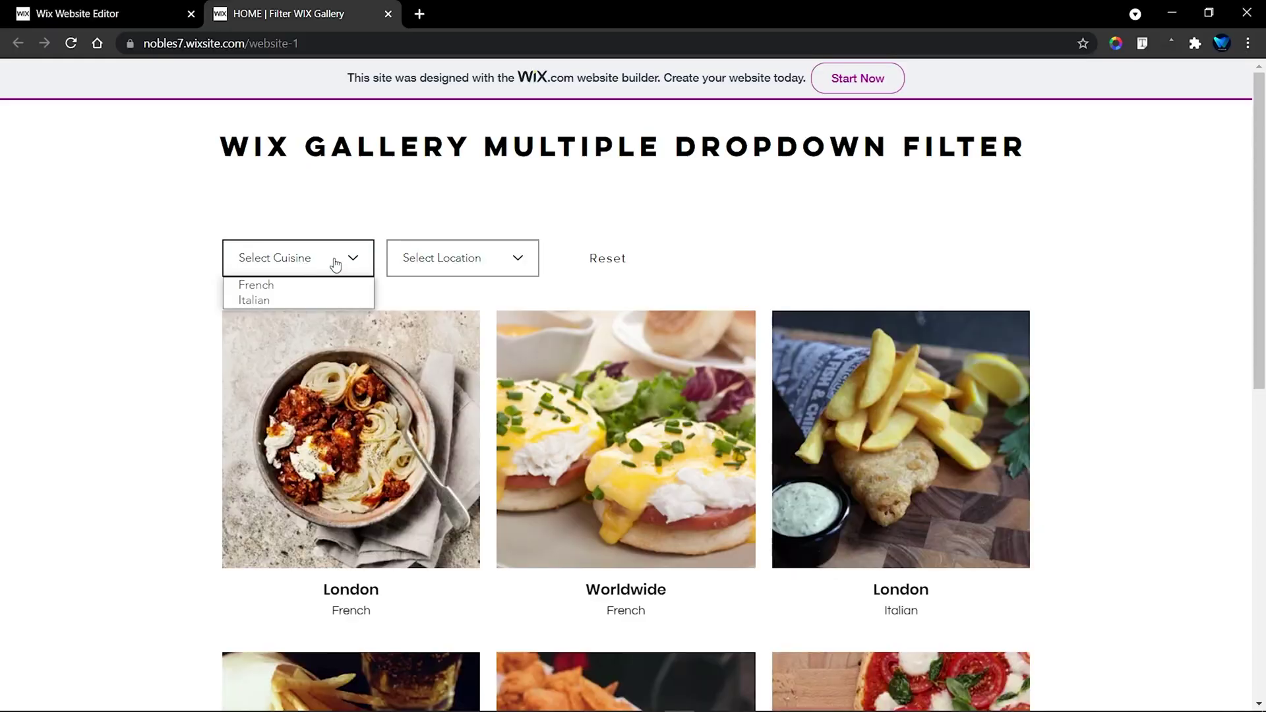
- Peek at the location choices, then filter the gallery to French dishes
click(435, 261)
click(559, 249)
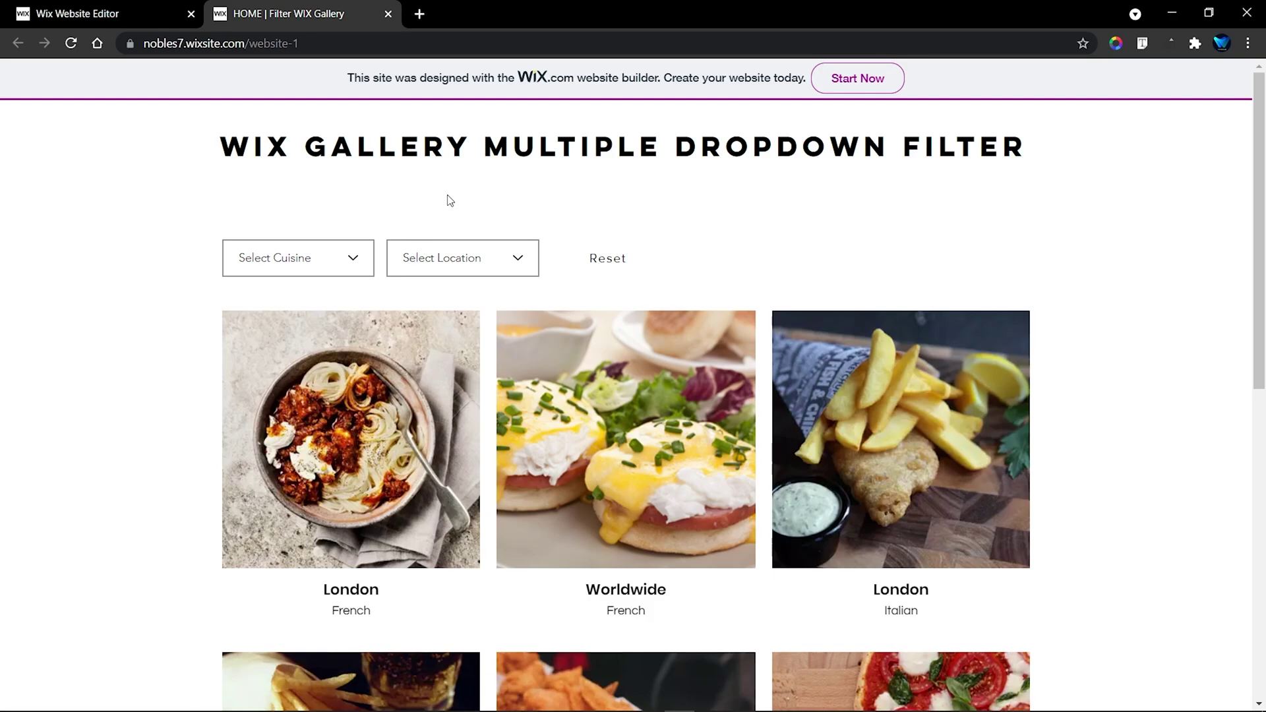
click(297, 261)
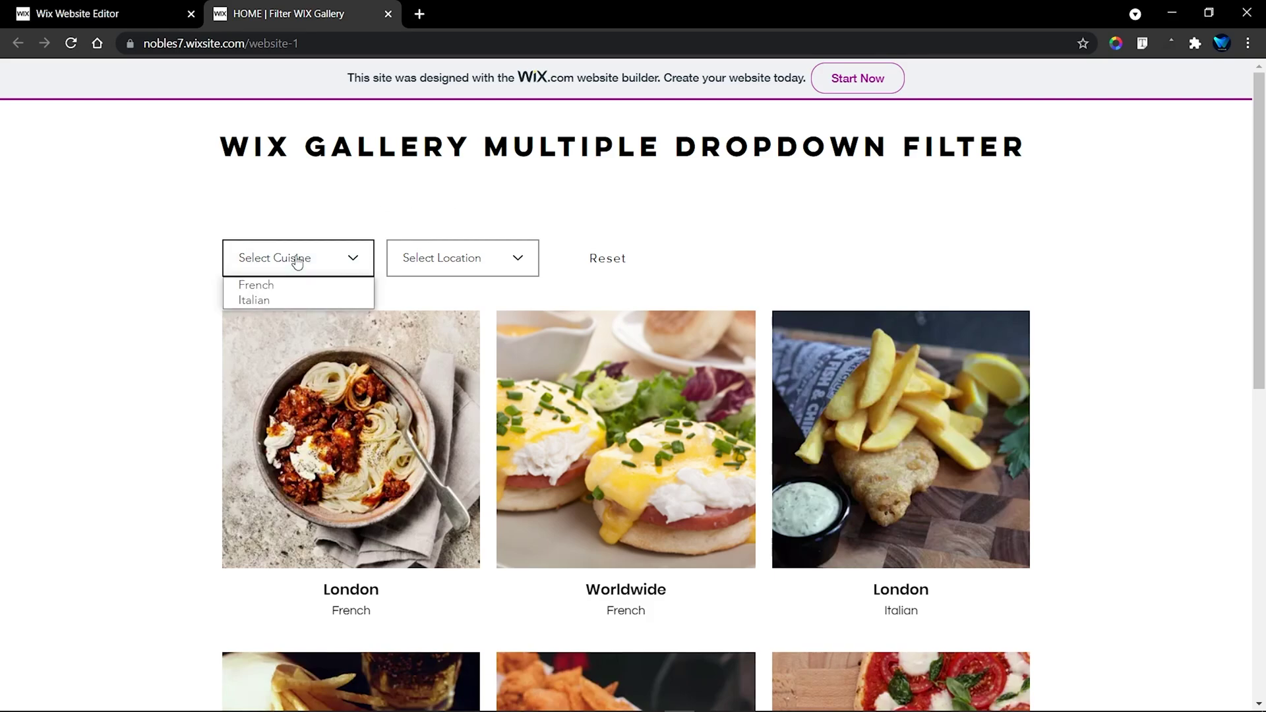
click(267, 285)
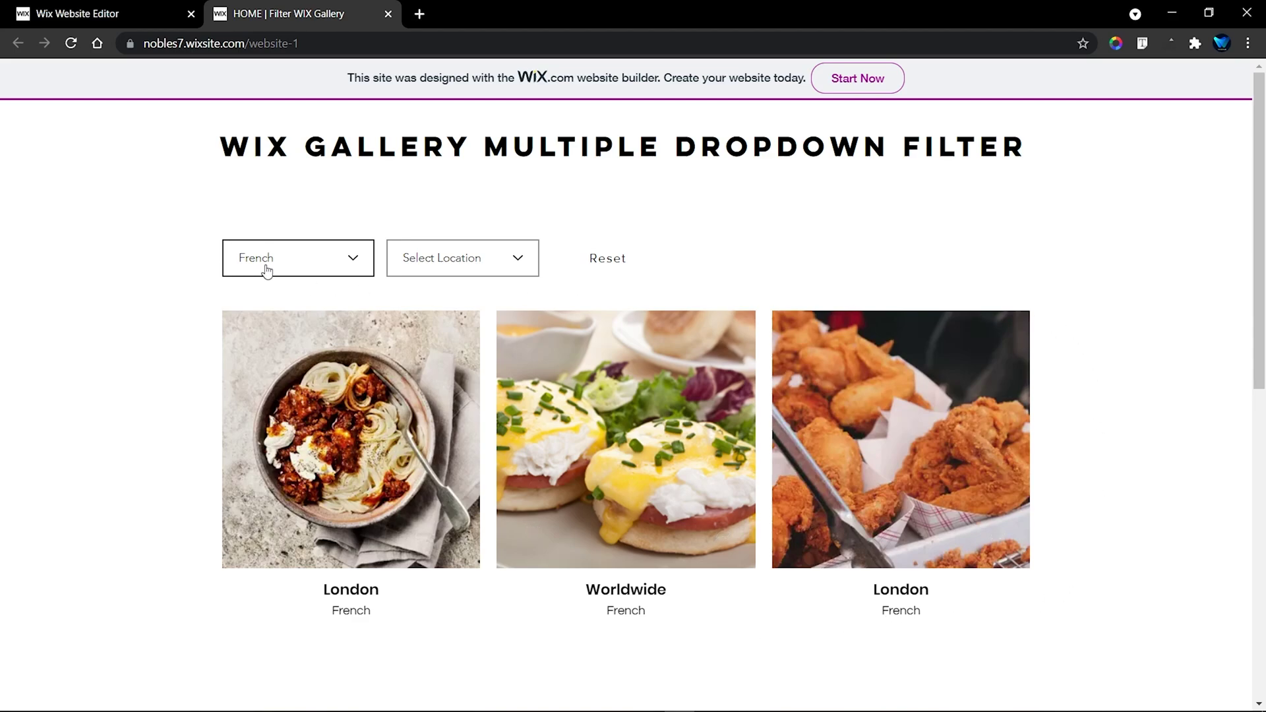
- Reset the filter, show only Italian dishes, then switch back to French
click(606, 265)
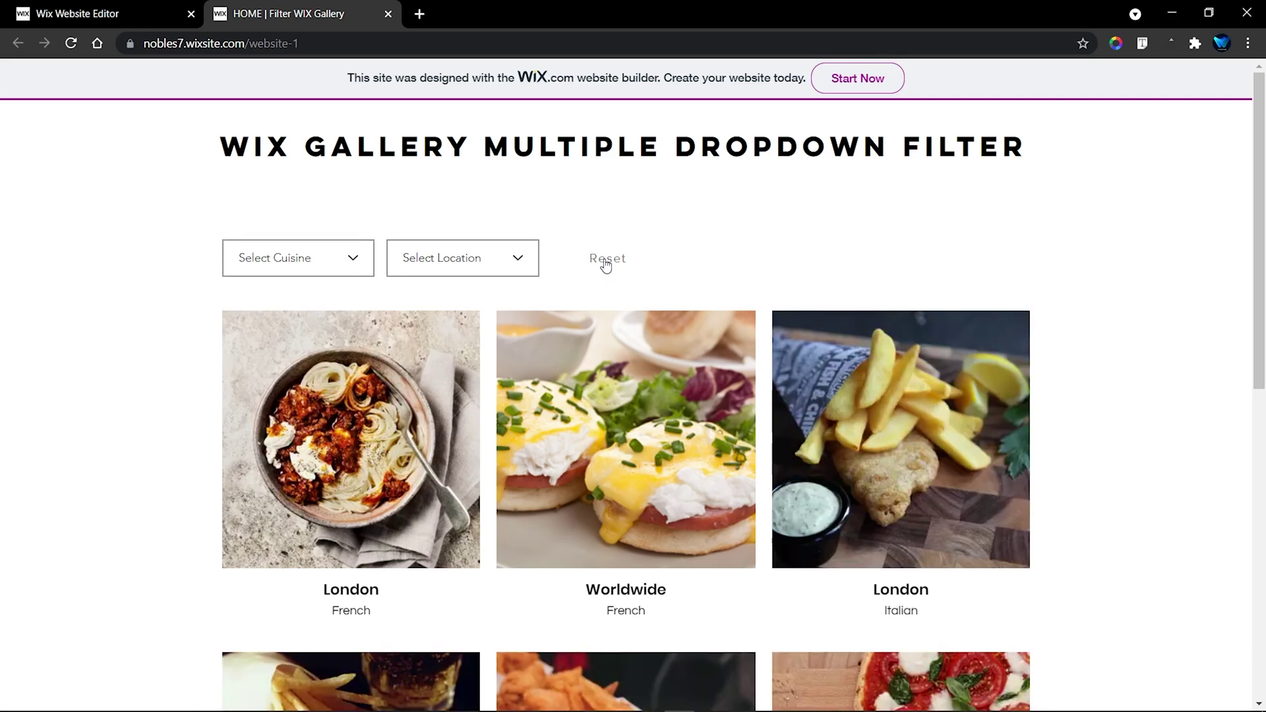
click(333, 259)
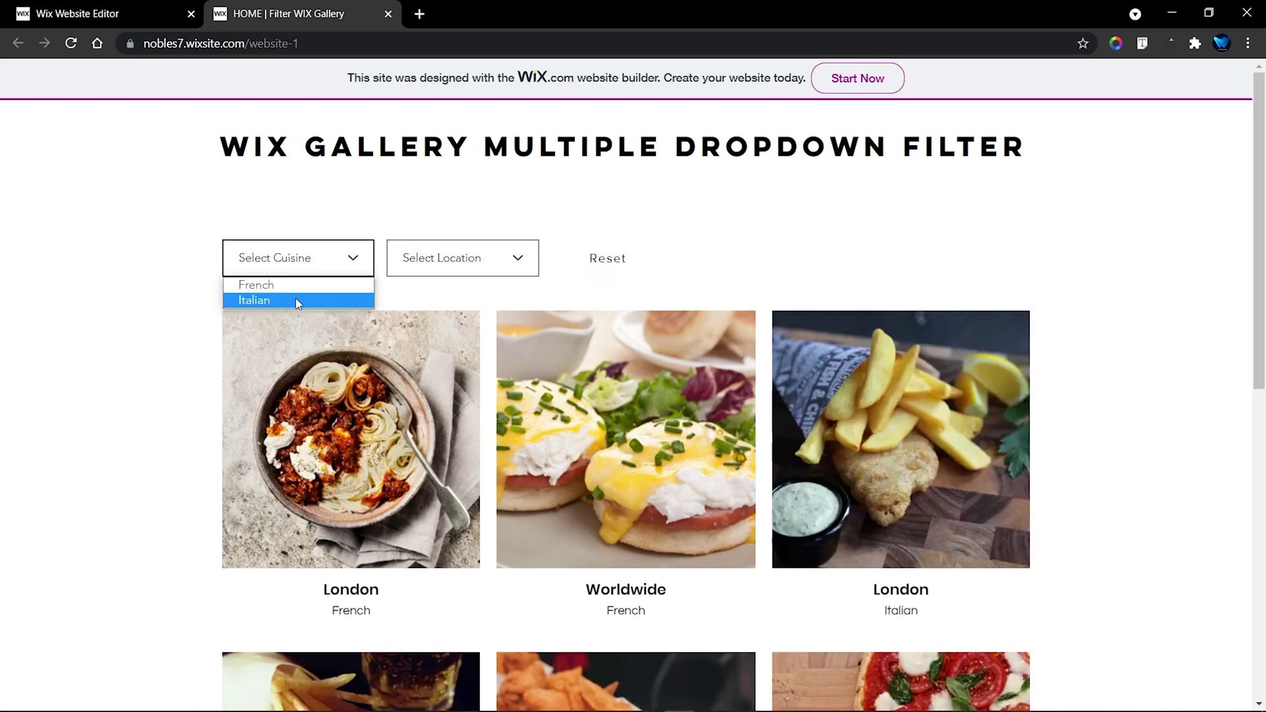
click(275, 302)
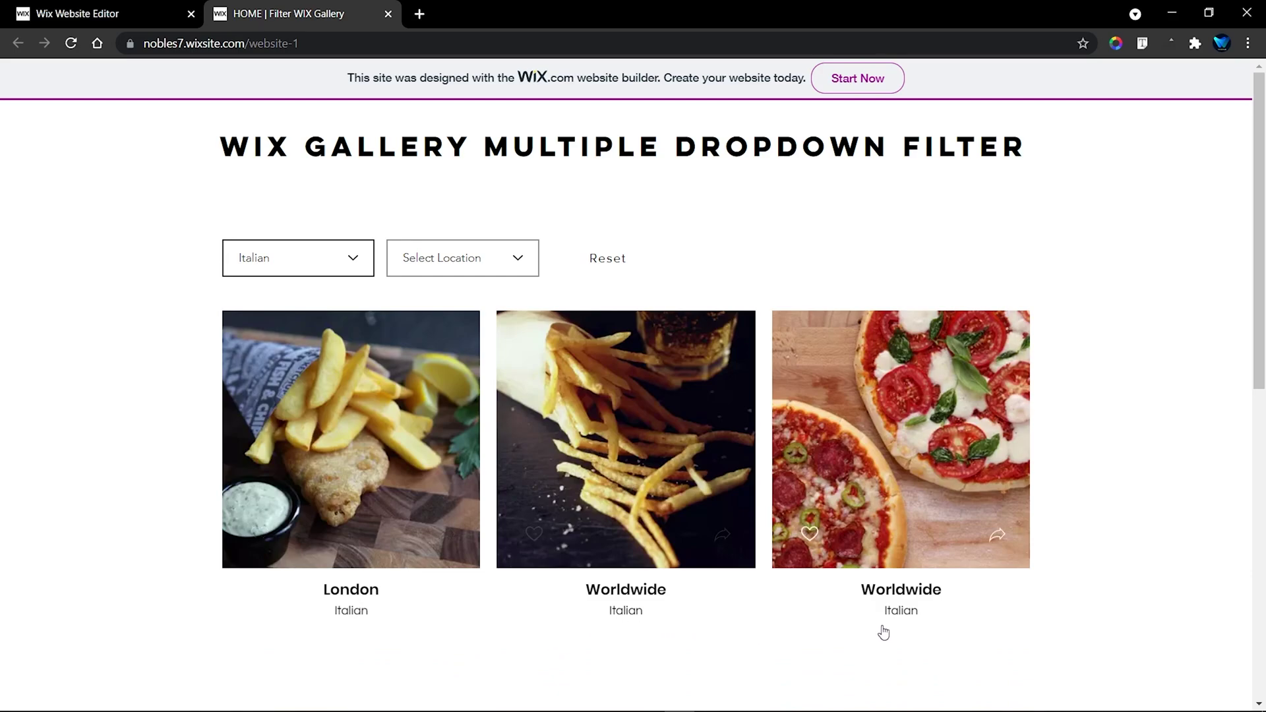
click(248, 257)
click(261, 287)
- Reset the filters and show only London dishes
click(600, 260)
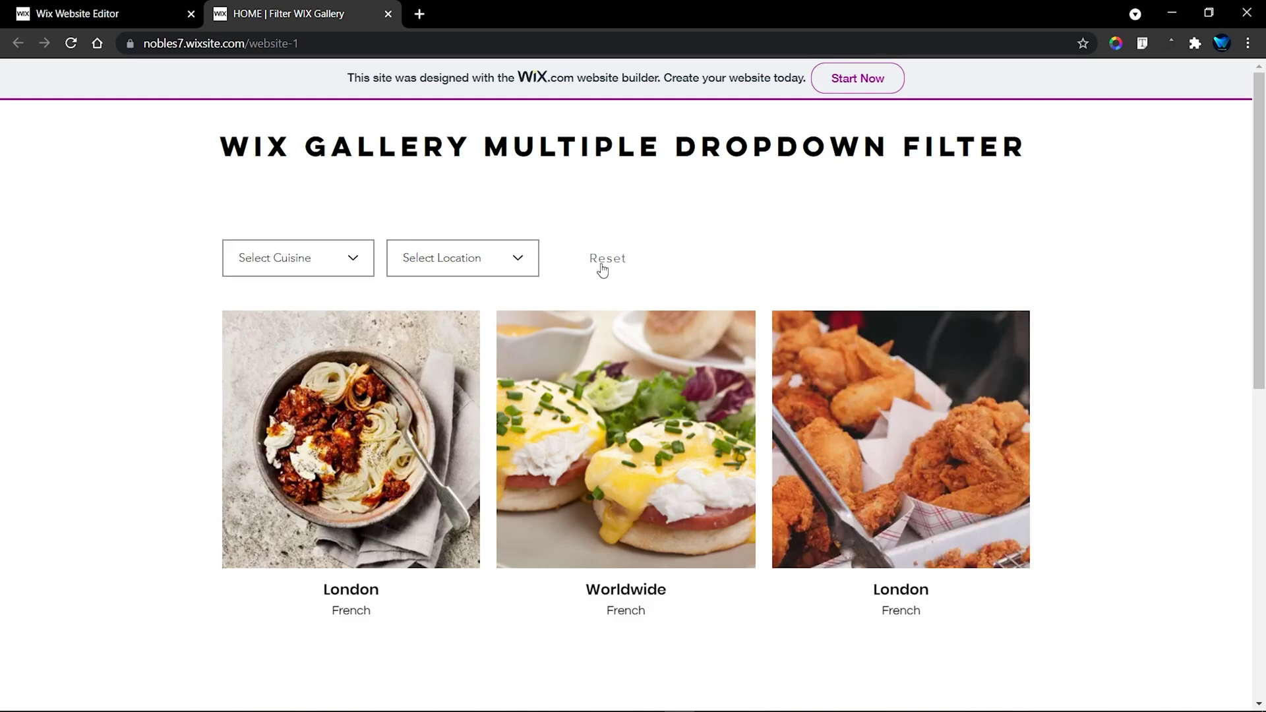
click(456, 259)
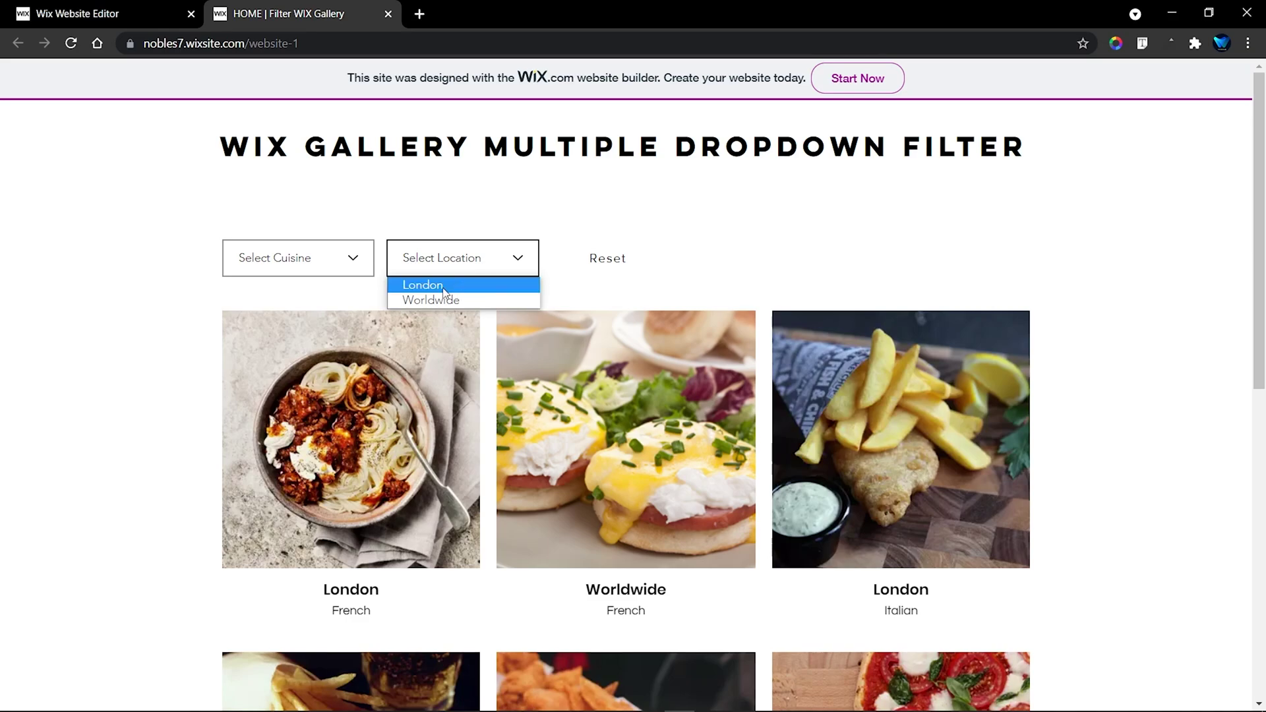
click(460, 289)
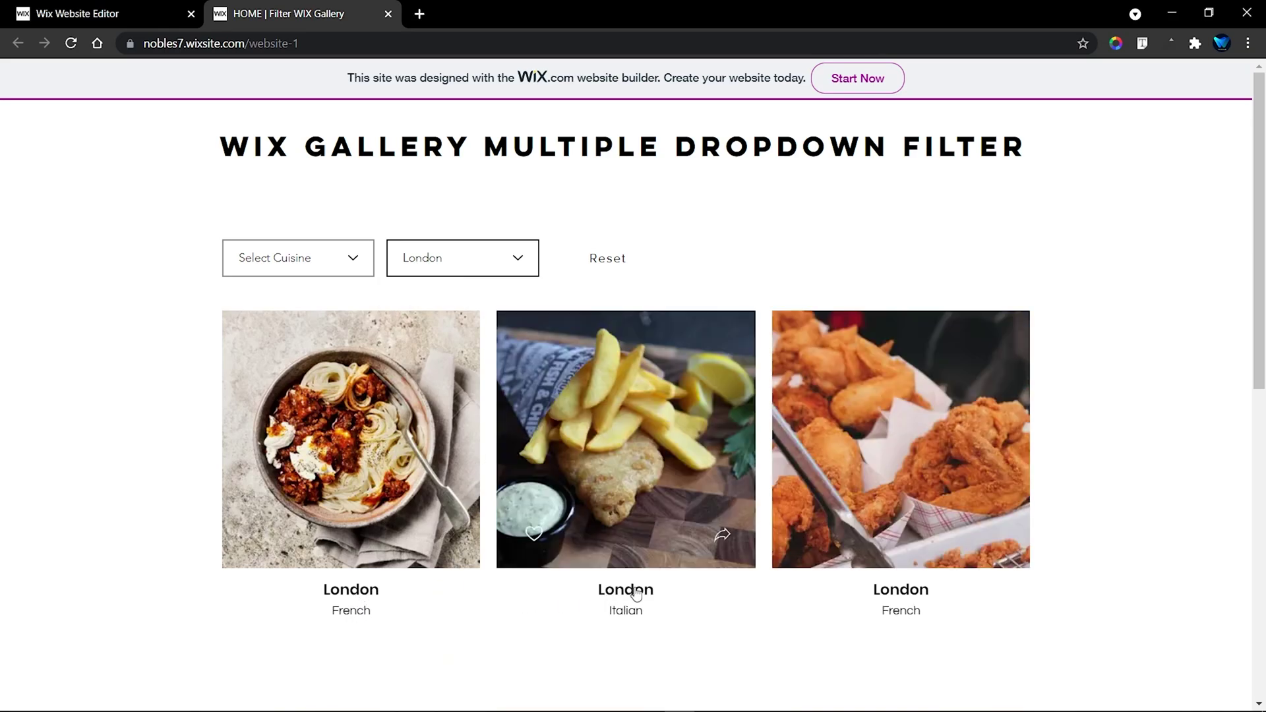
- Switch the location to Worldwide and narrow it to French, leaving one dish
click(517, 262)
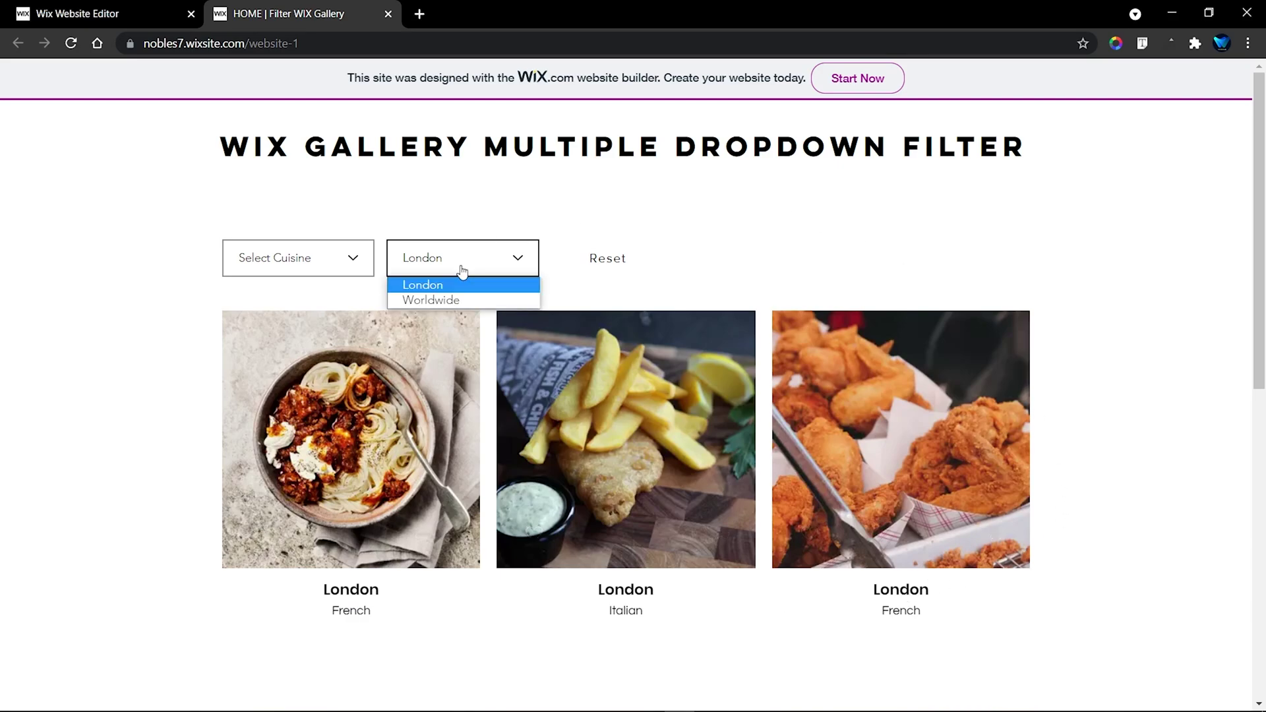
click(461, 296)
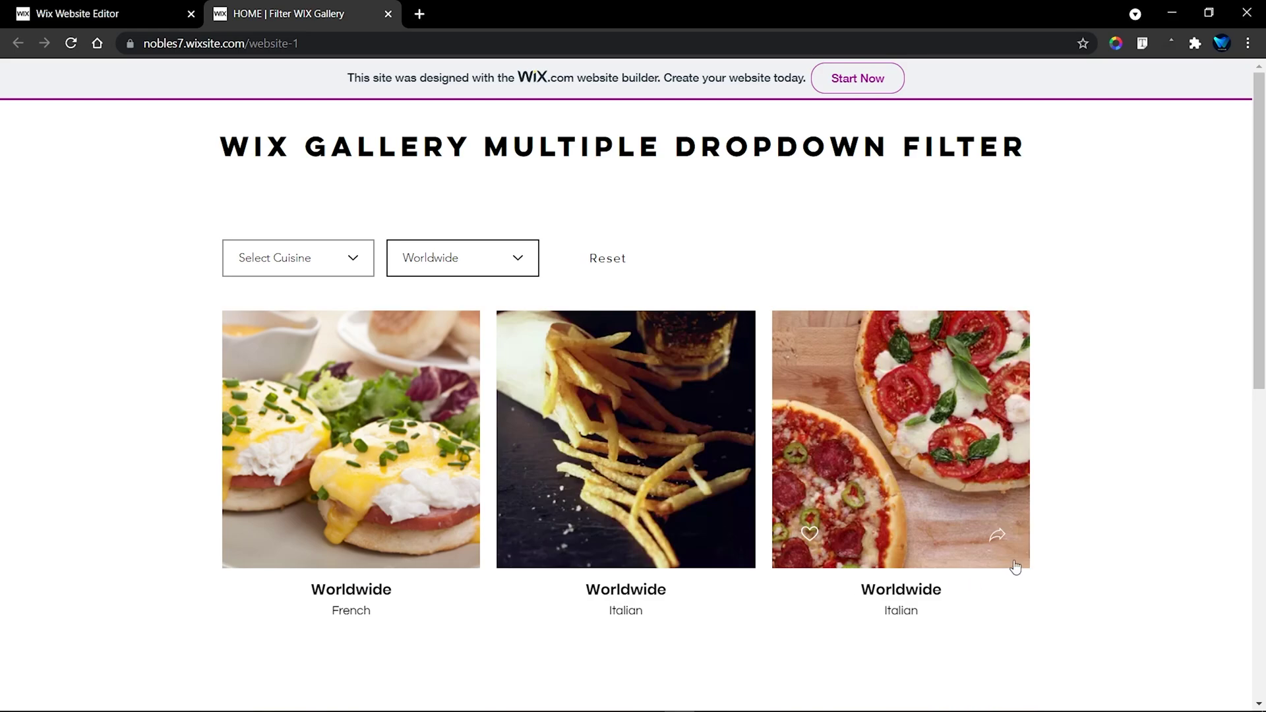
click(292, 262)
click(264, 290)
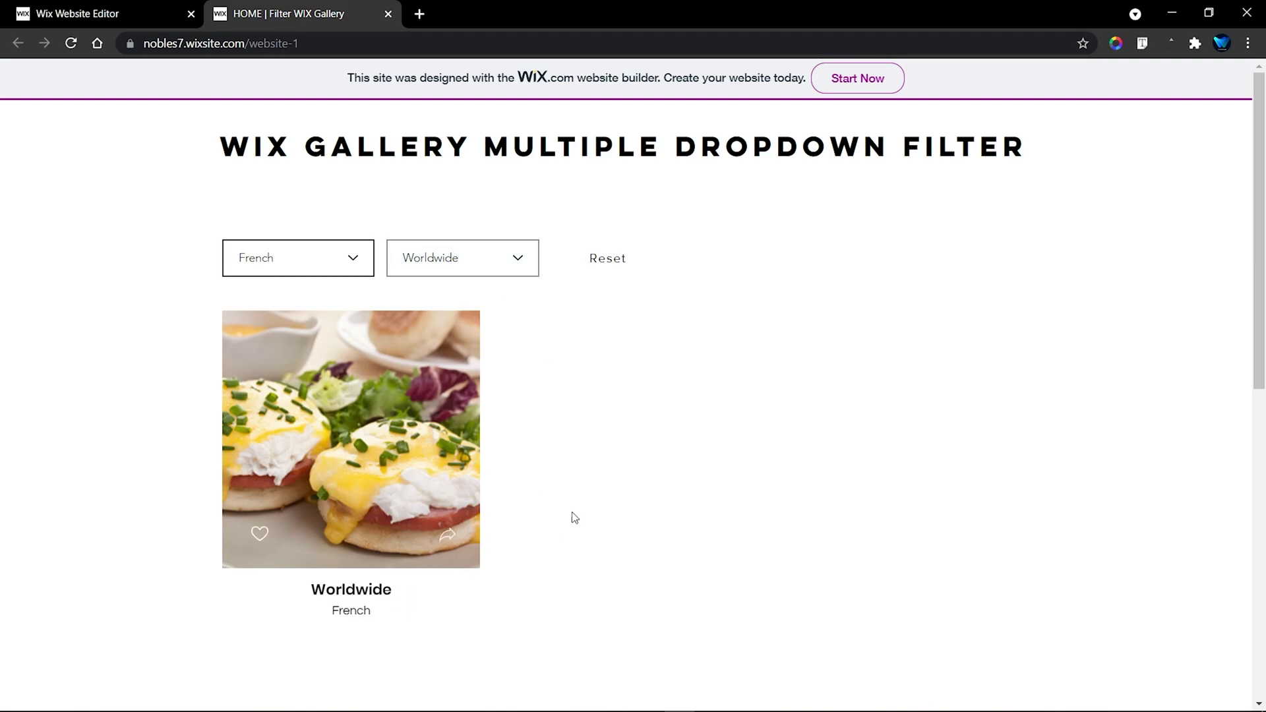
- Filter Worldwide dishes to Italian, then reset both filters
click(273, 271)
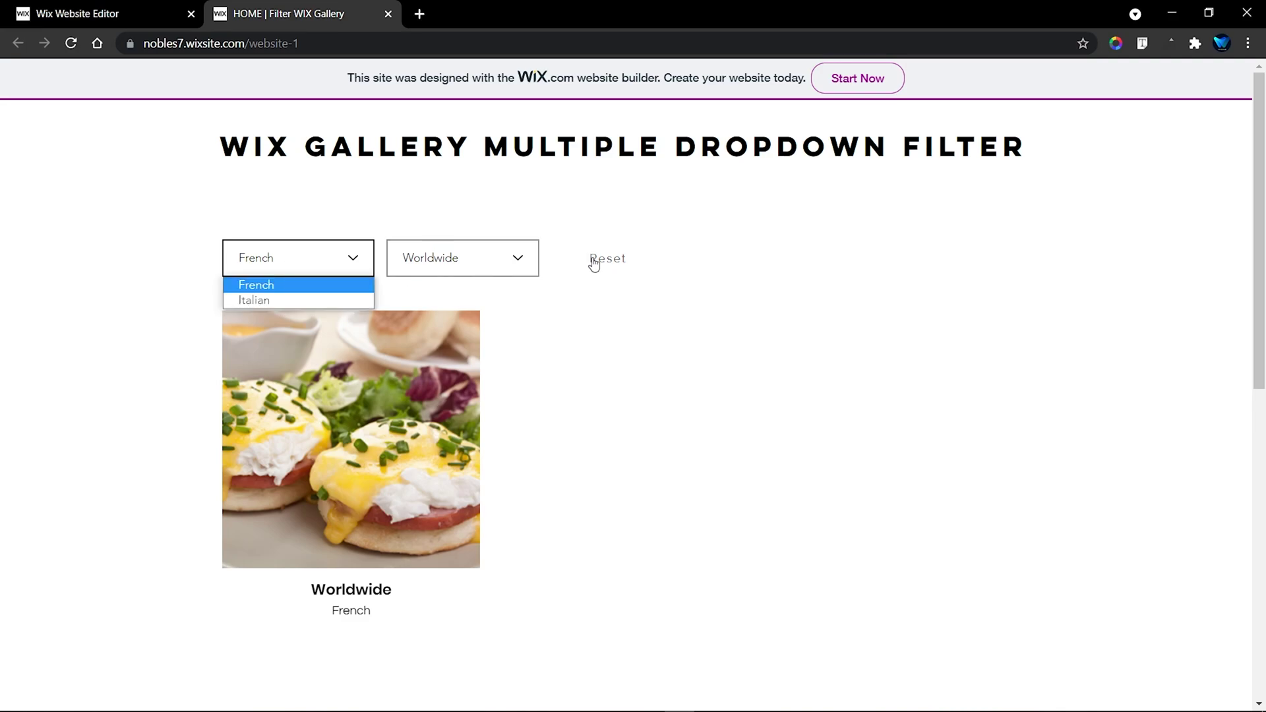
click(252, 300)
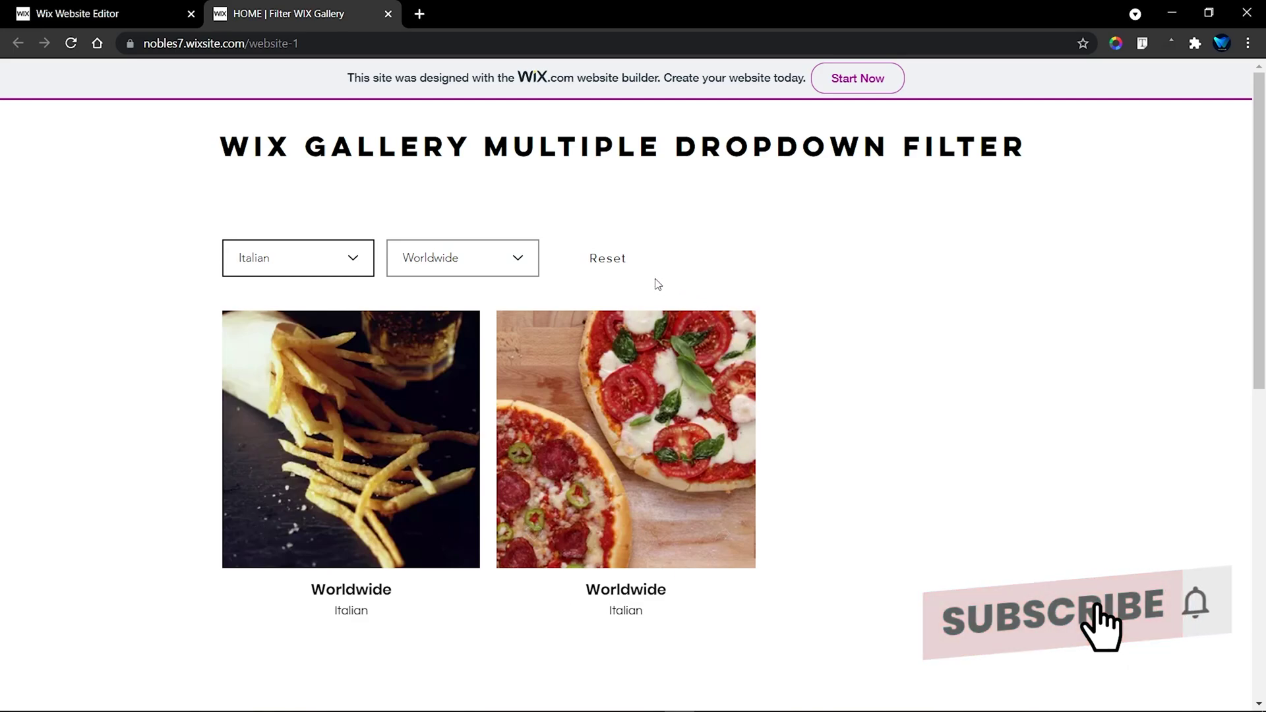
click(601, 260)
- Filter to French dishes in London, reset the filters, and return to the Website Editor
click(267, 260)
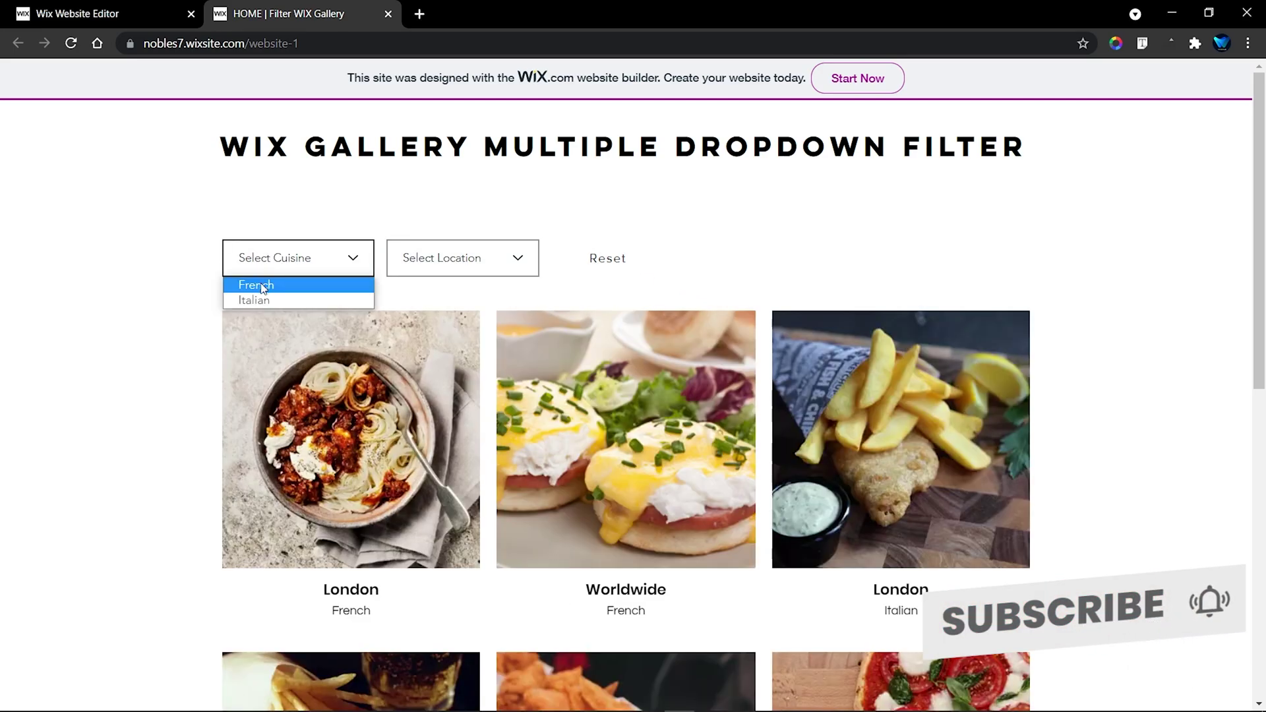
click(263, 283)
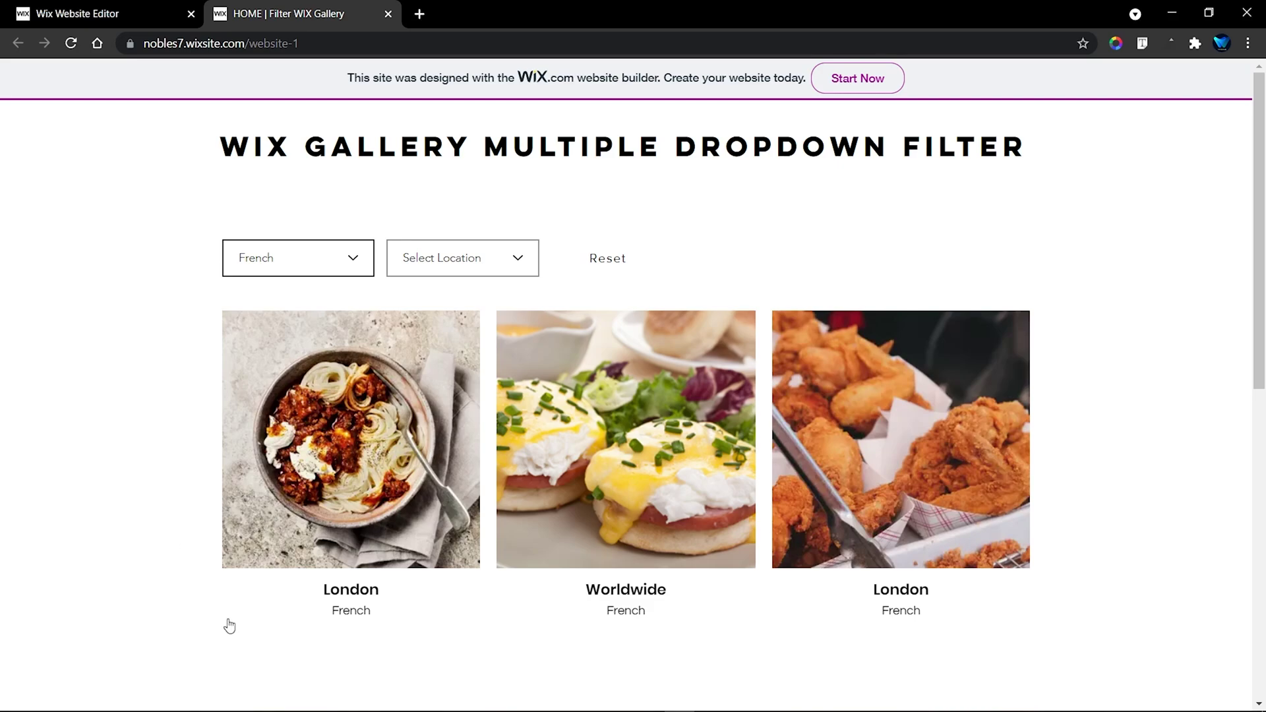
click(467, 271)
click(457, 285)
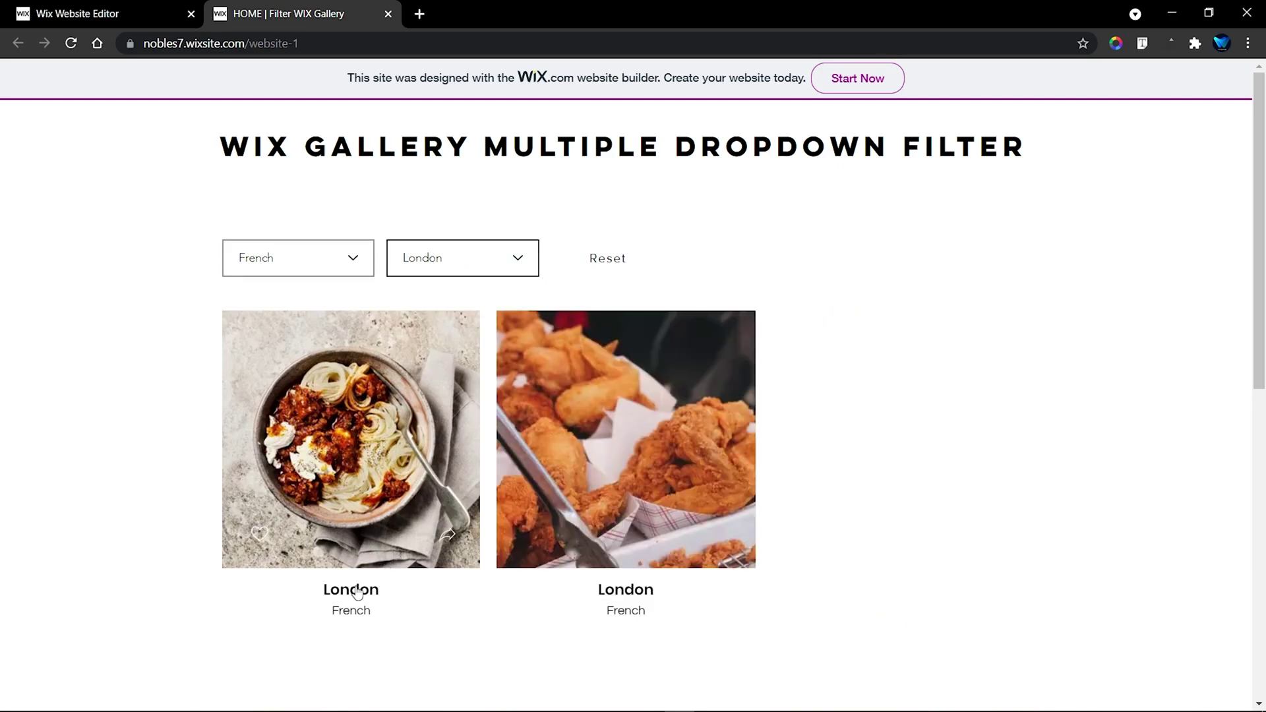
click(593, 264)
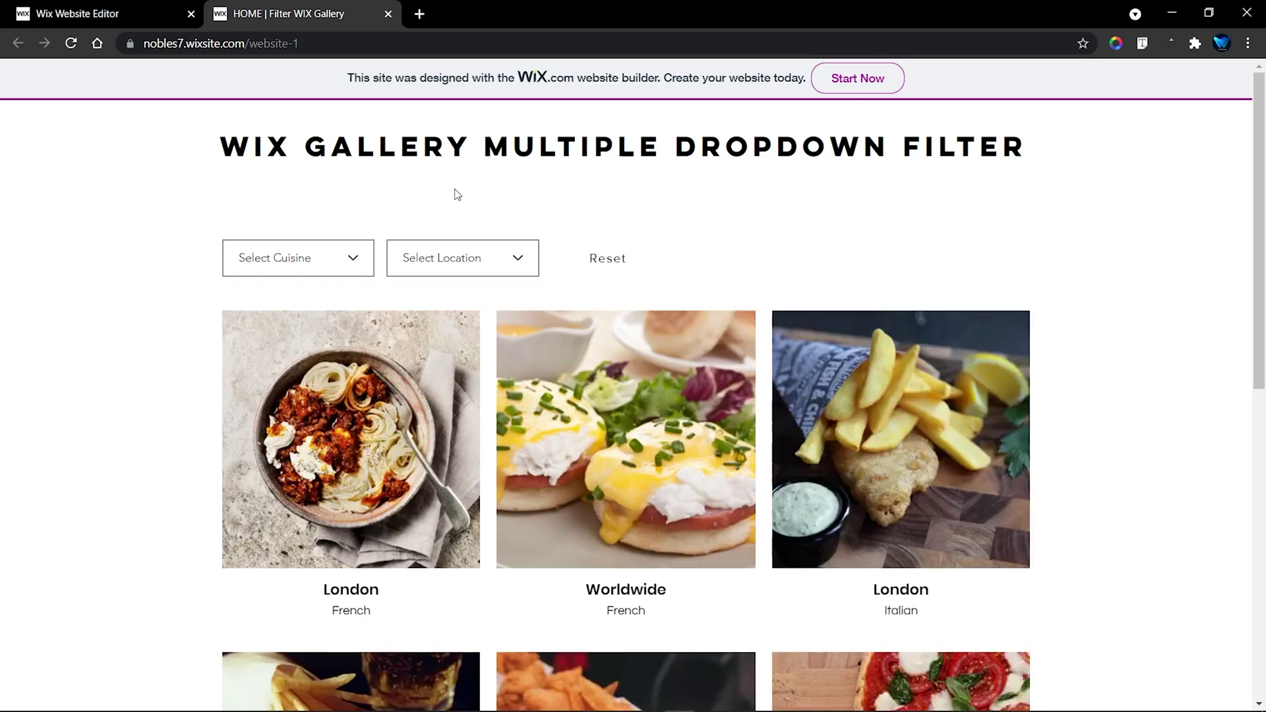
click(109, 14)
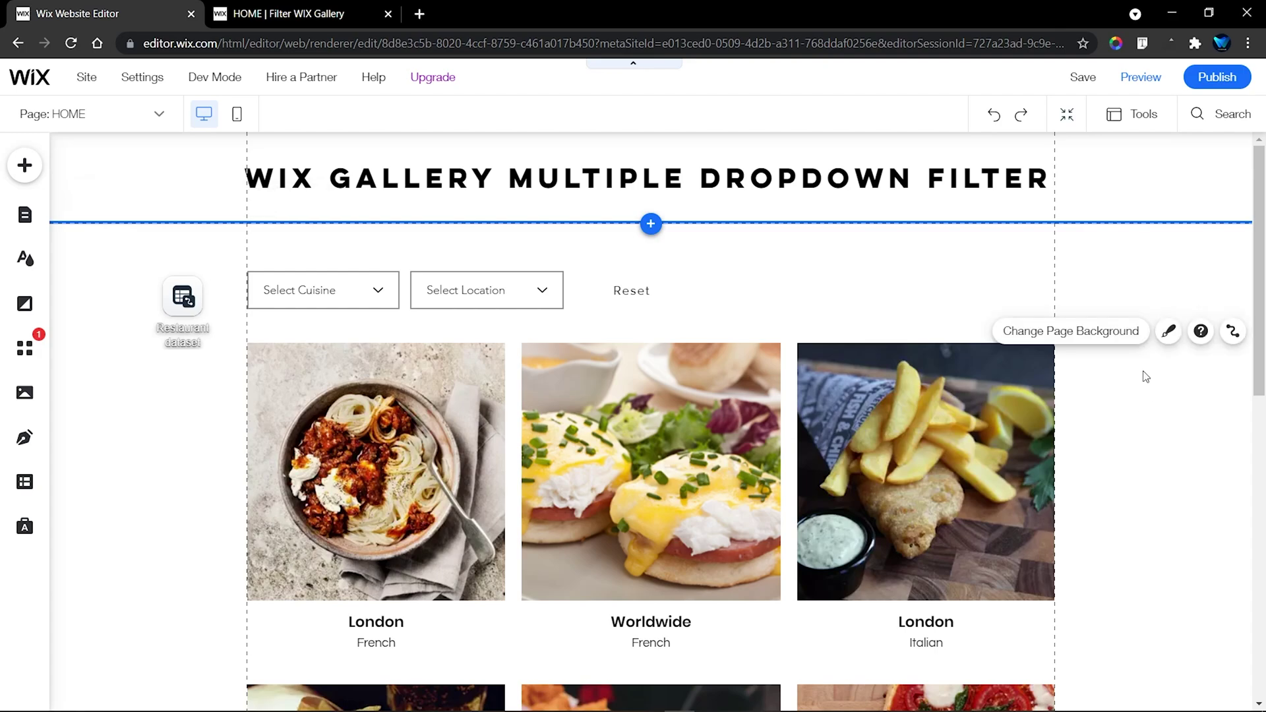
- Turn on Velo Dev Mode from the top bar and collapse the HOME page code panel
click(327, 13)
click(171, 13)
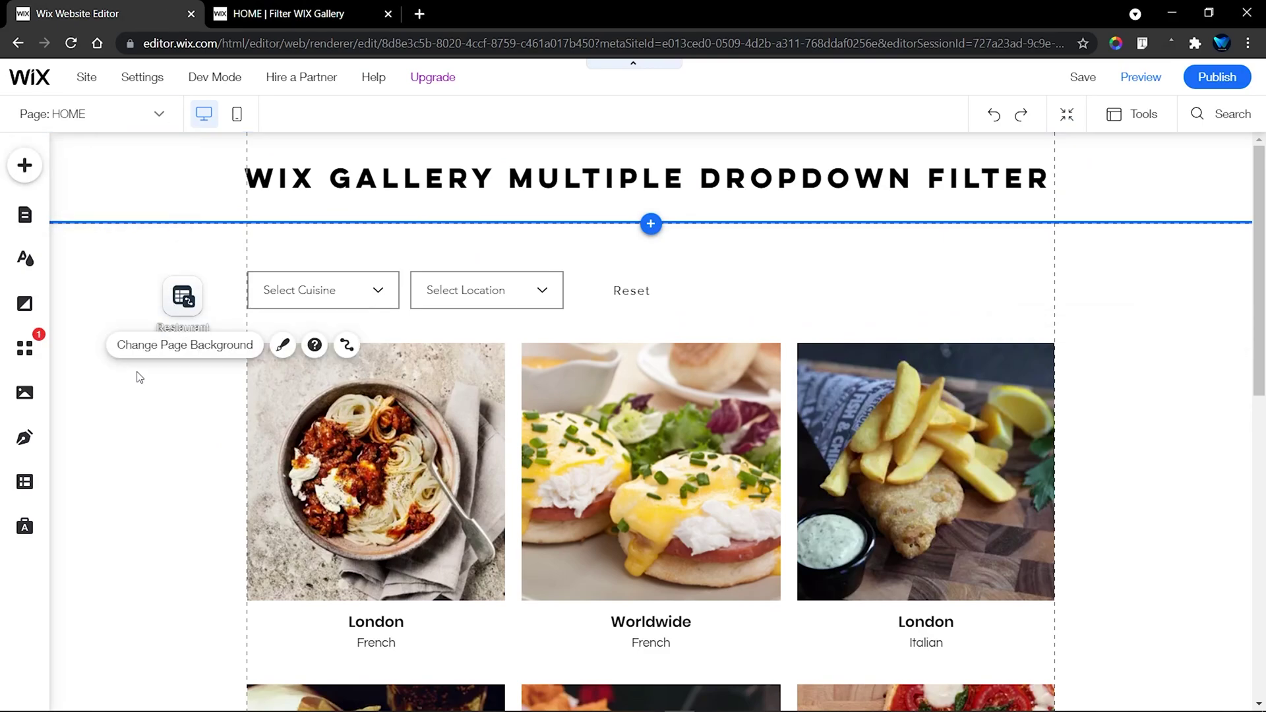
mouse_move(209, 80)
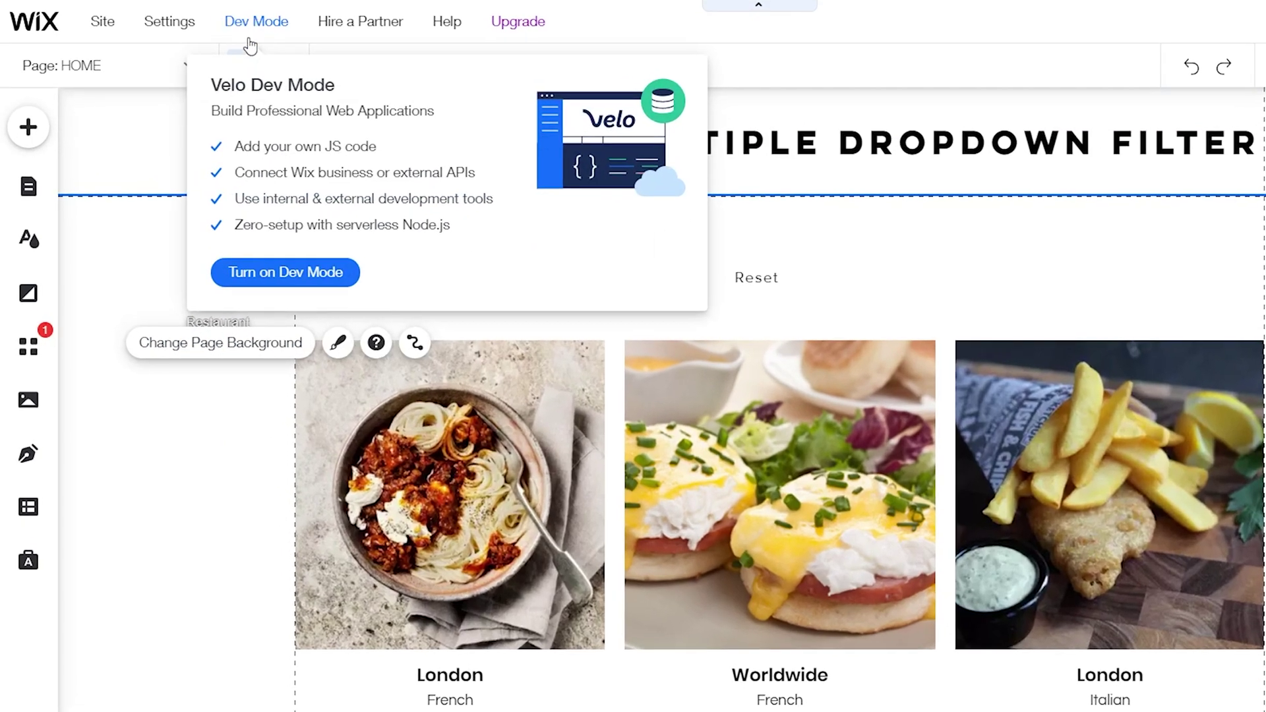
click(294, 272)
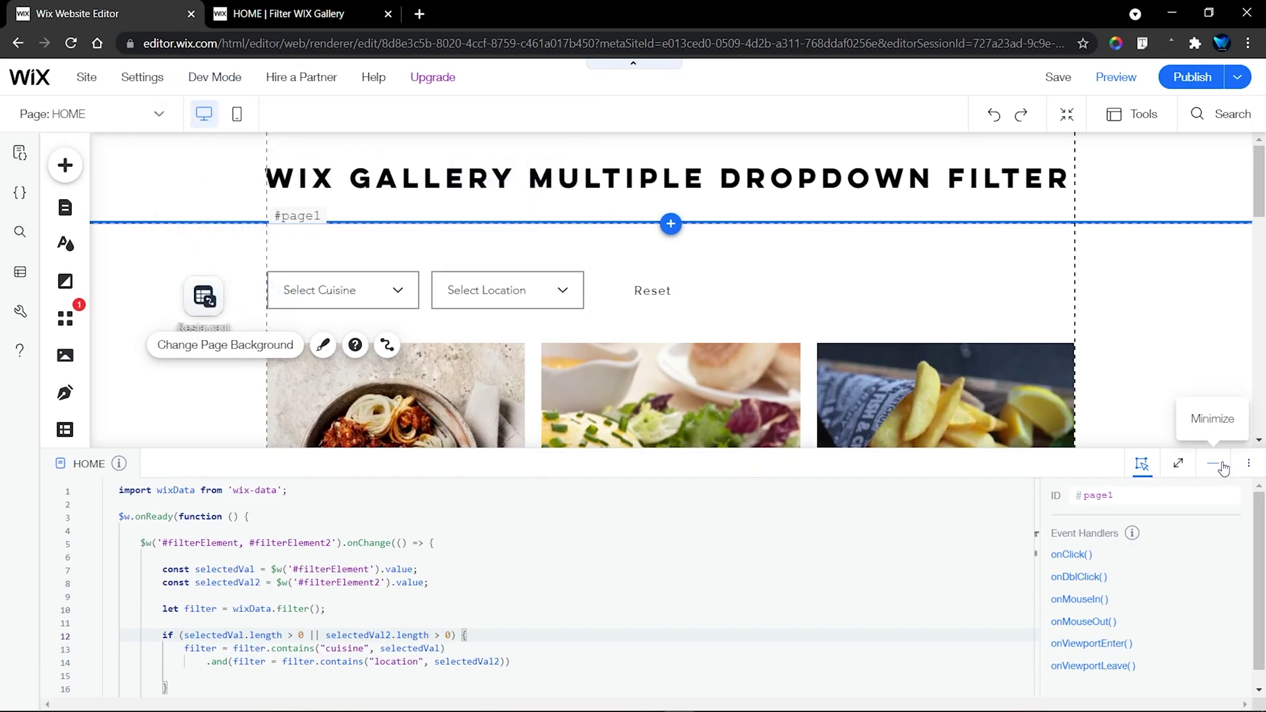
click(1223, 473)
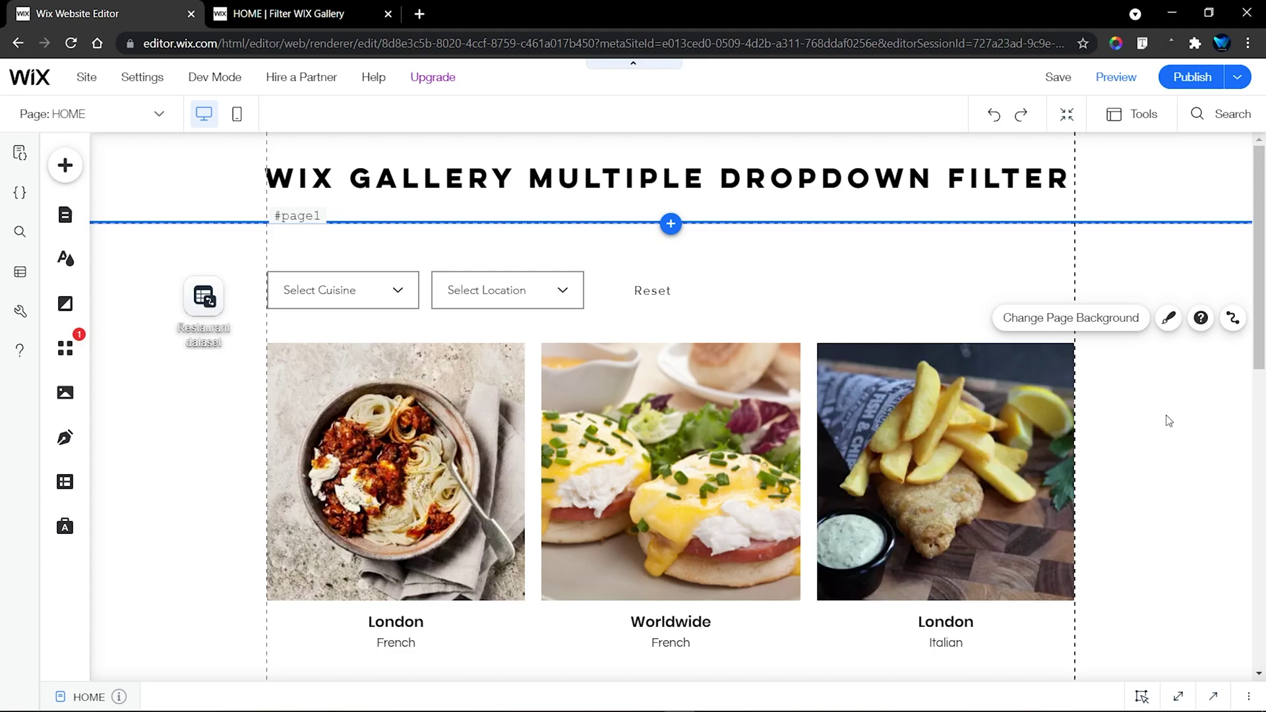
- Select the Select Cuisine and Select Location dropdowns on the HOME page
click(372, 286)
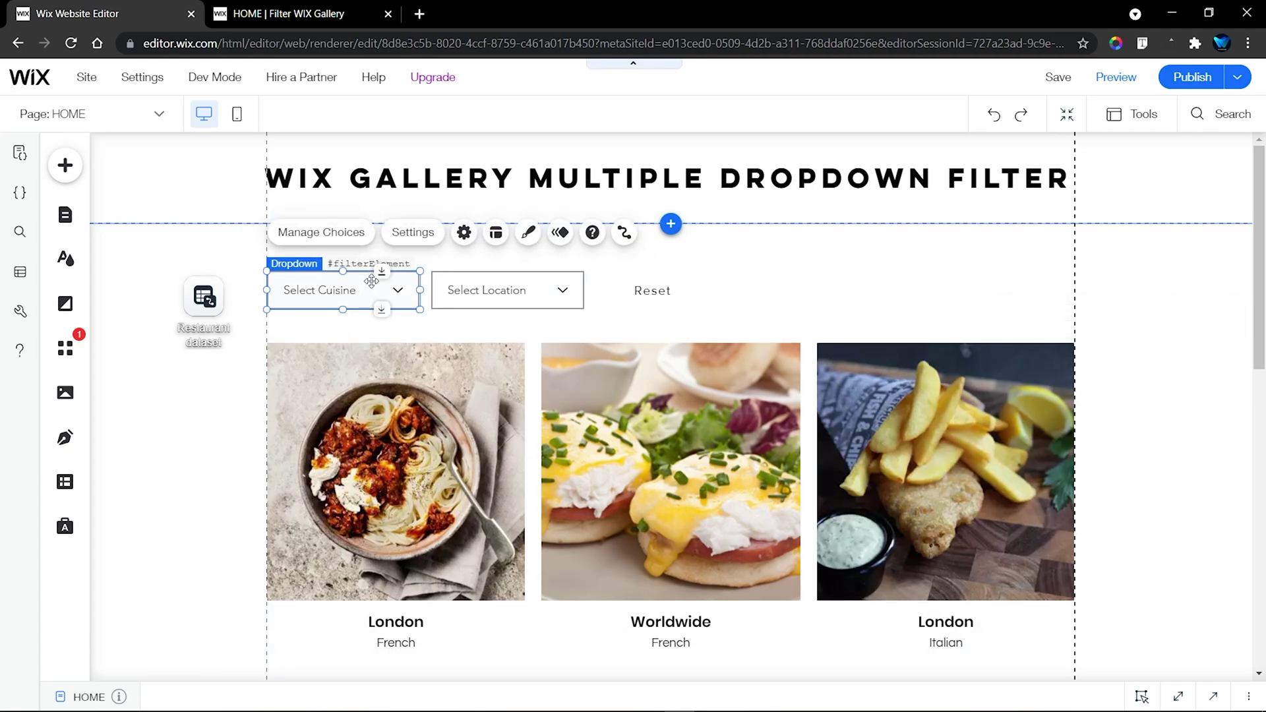
click(464, 290)
click(316, 291)
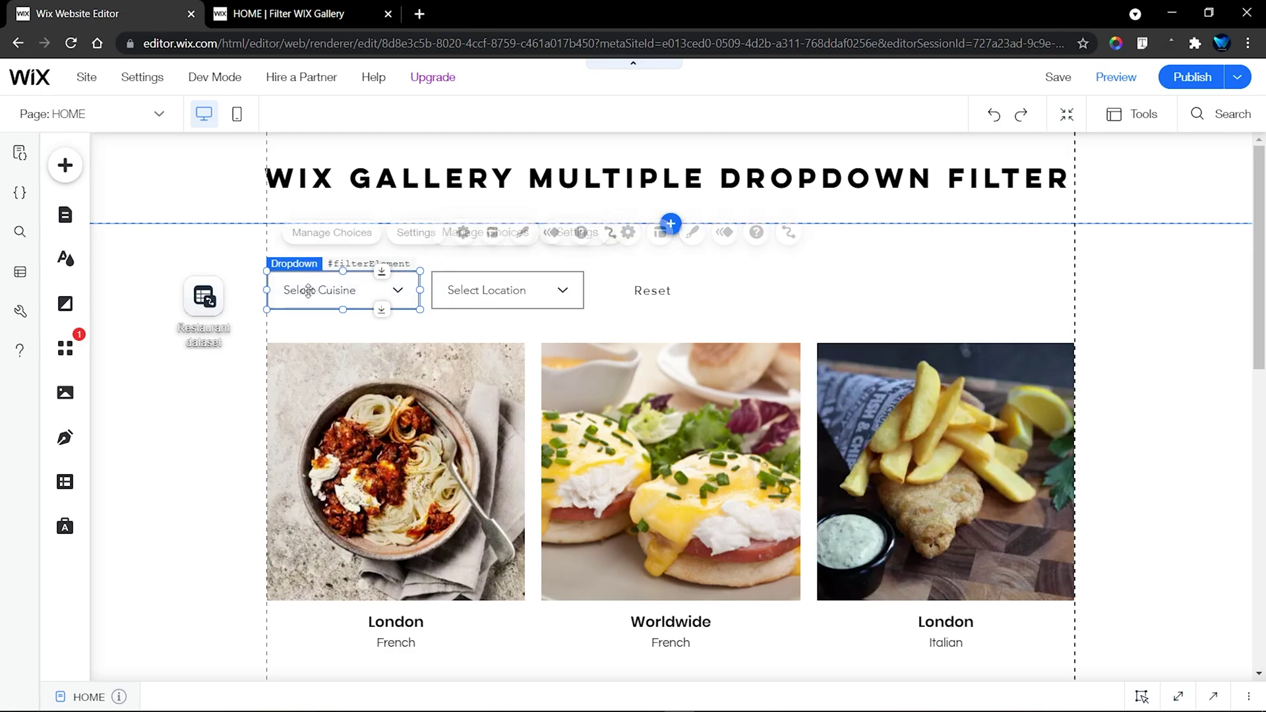
- Browse Add > Input > Dropdown designs, close the panel, and deselect the cuisine dropdown
click(65, 167)
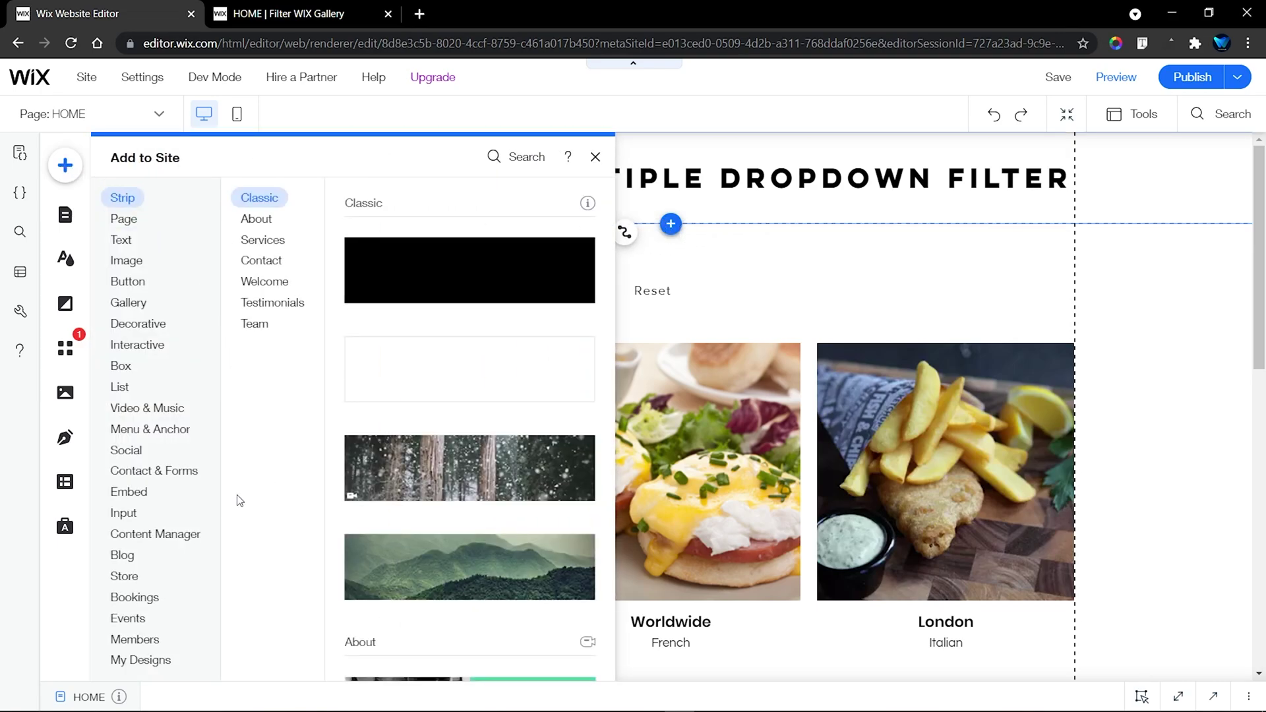
click(128, 513)
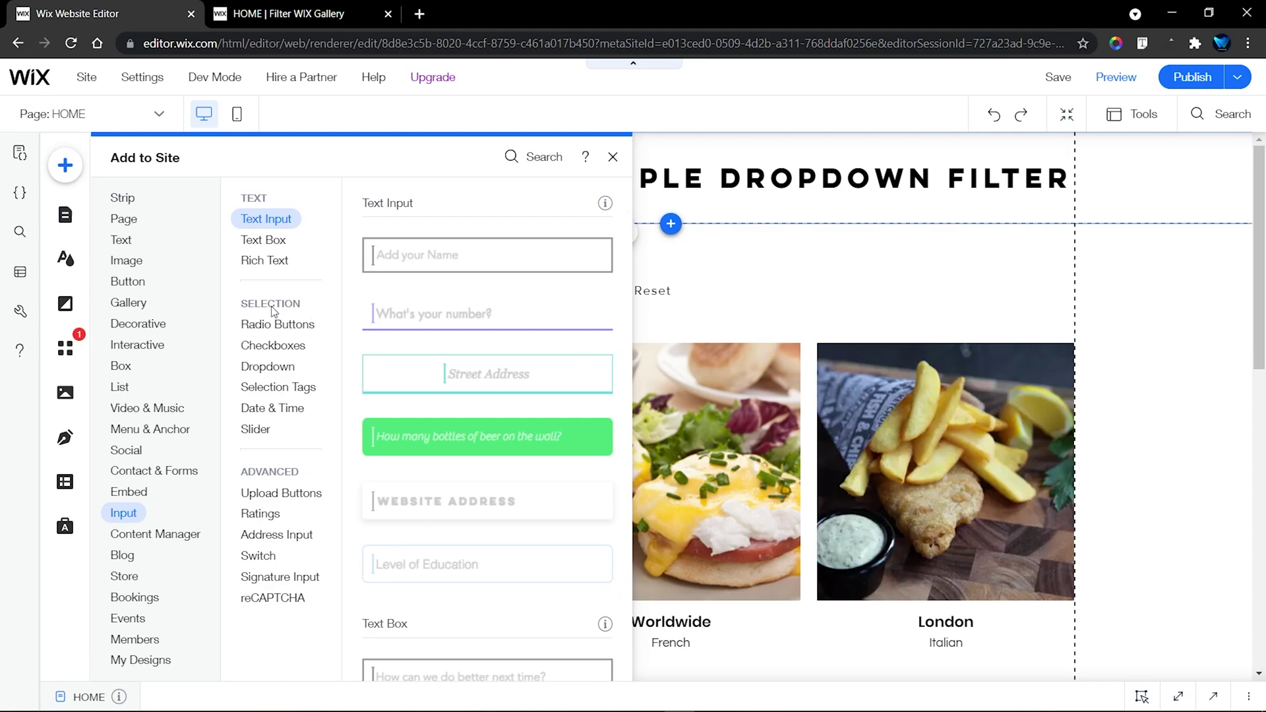
click(267, 370)
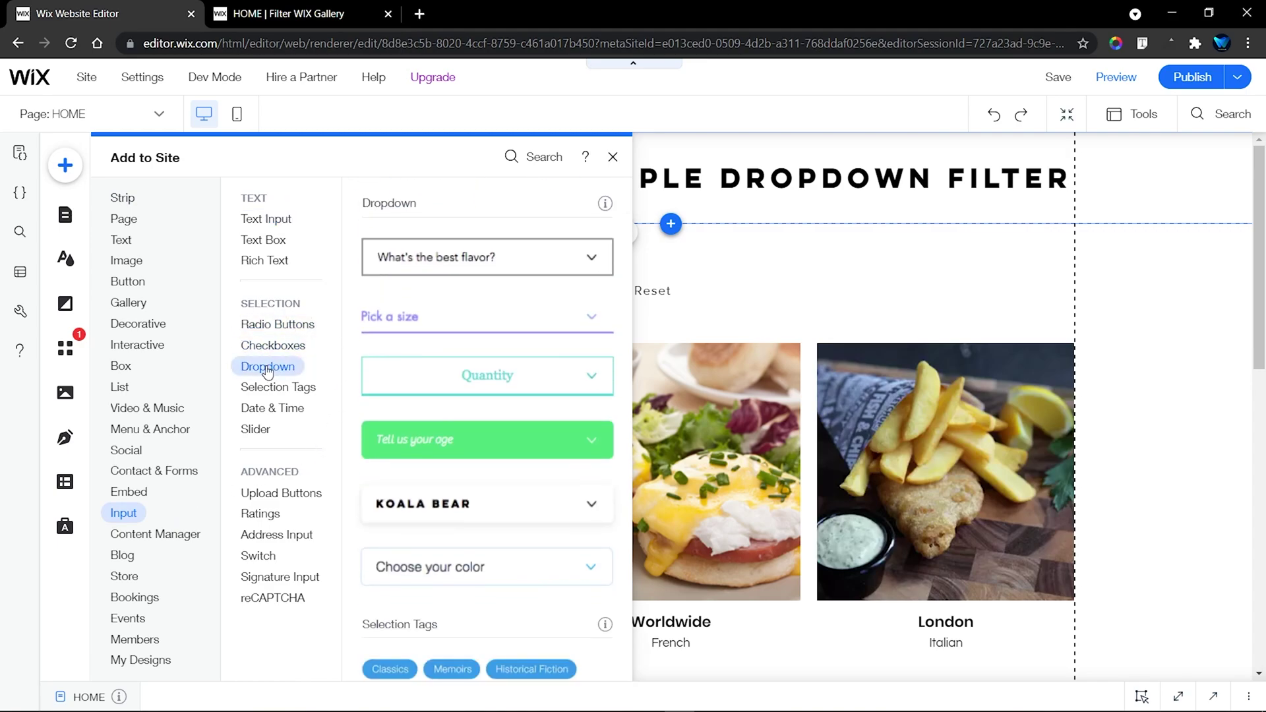
scroll(449, 303, down, 2)
scroll(456, 356, up, 5)
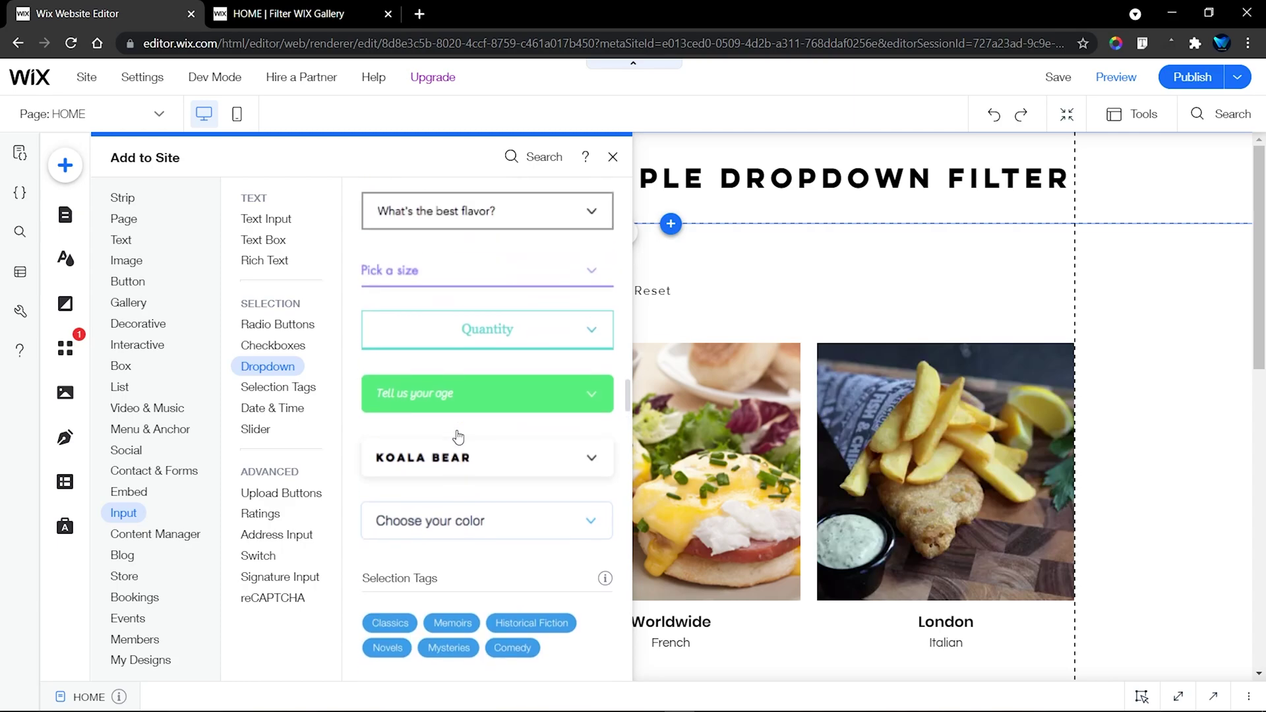
click(613, 157)
click(646, 323)
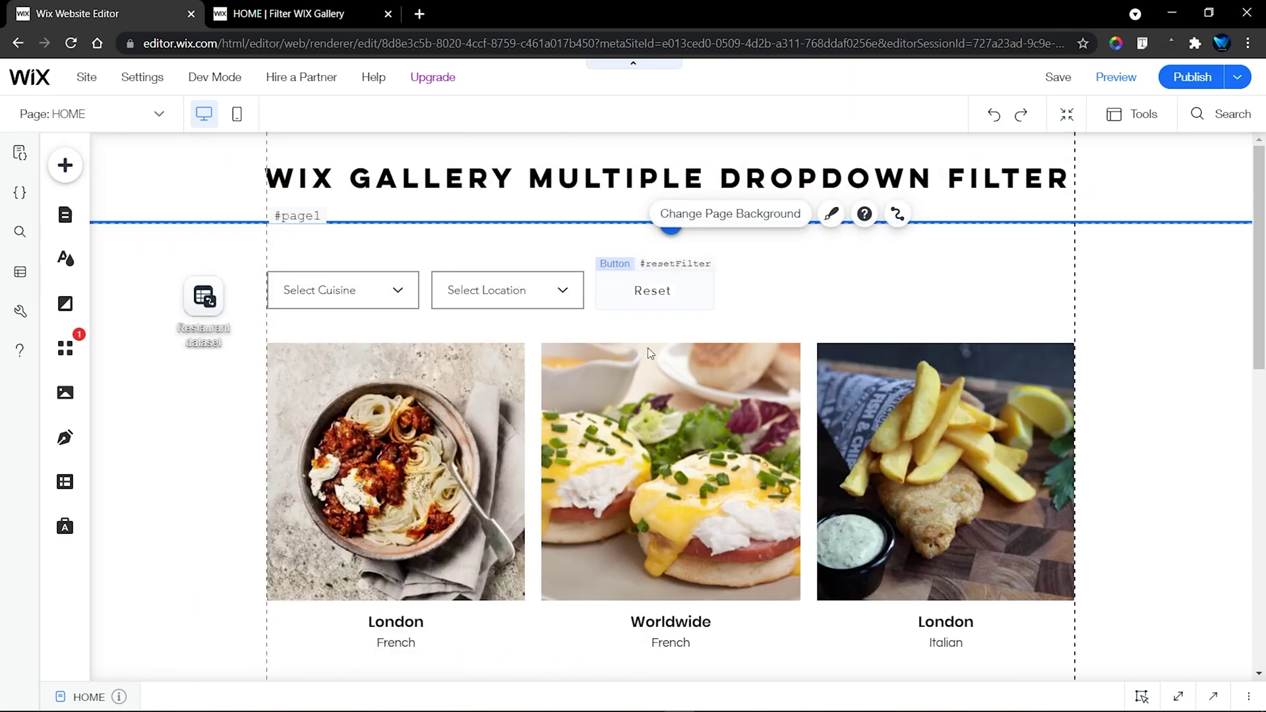
- Select the dish gallery and browse Add > Gallery > Pro Galleries, then close the panel
click(537, 408)
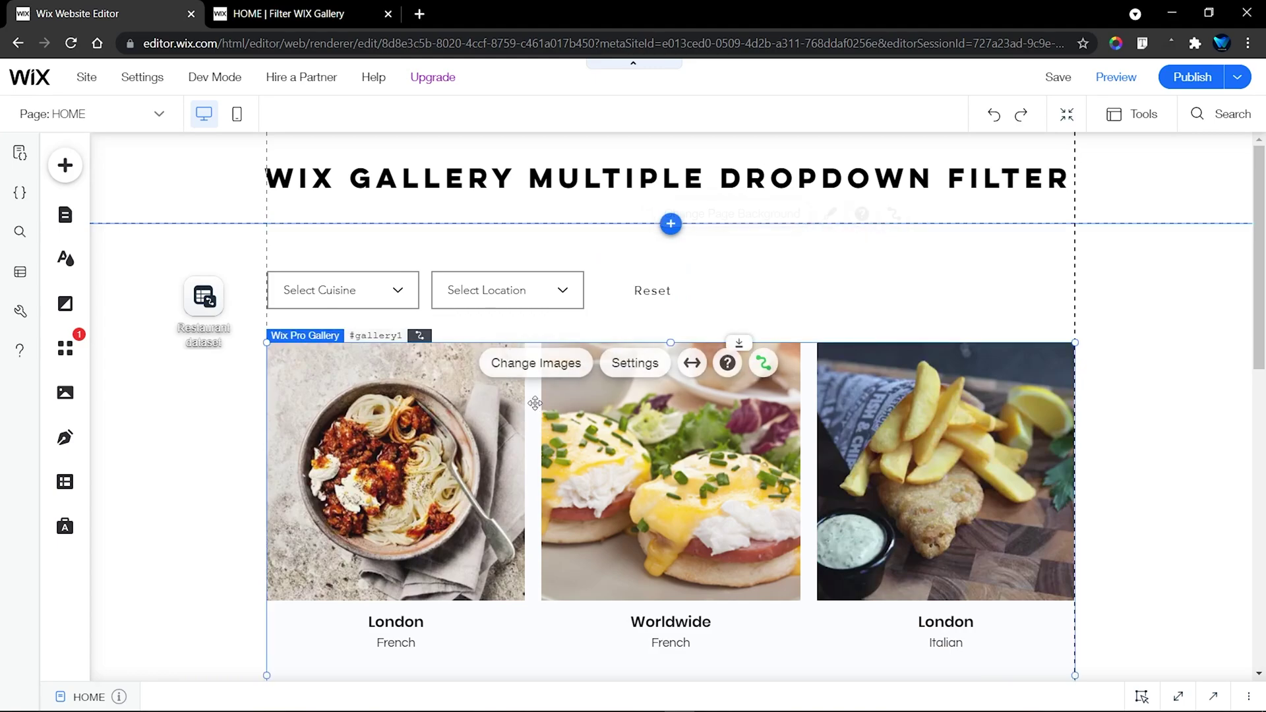
click(66, 166)
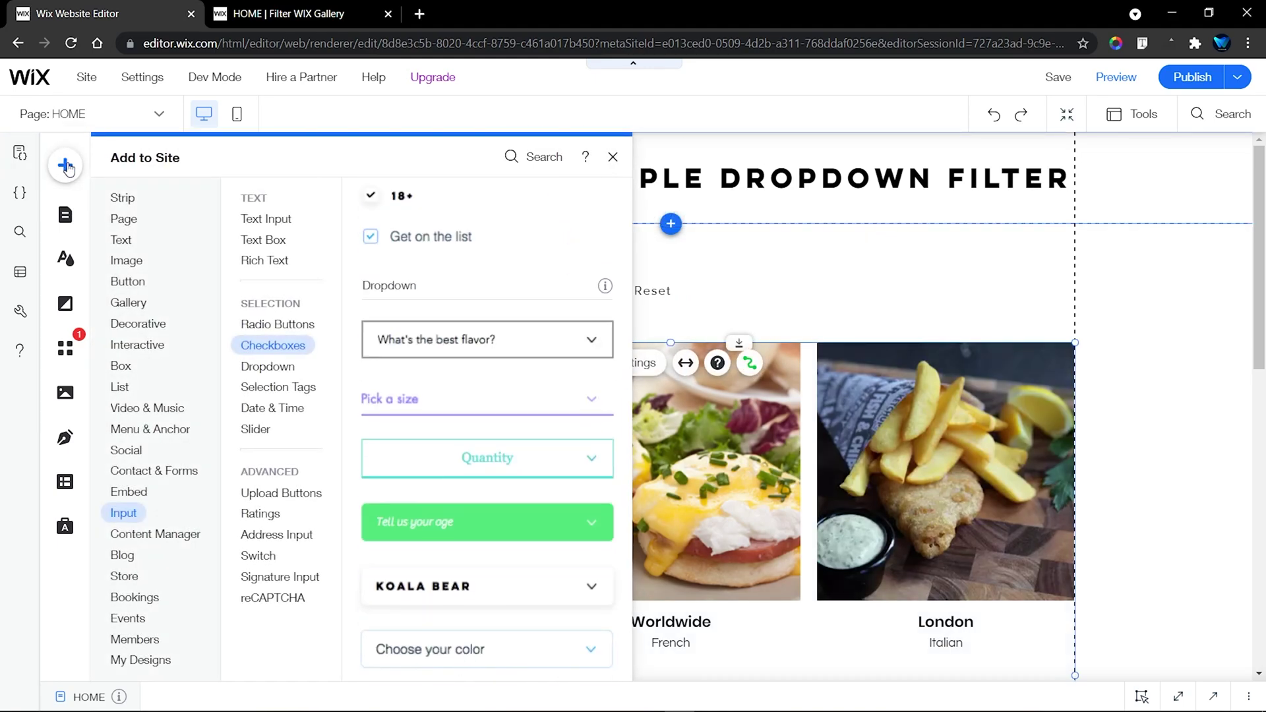
click(127, 261)
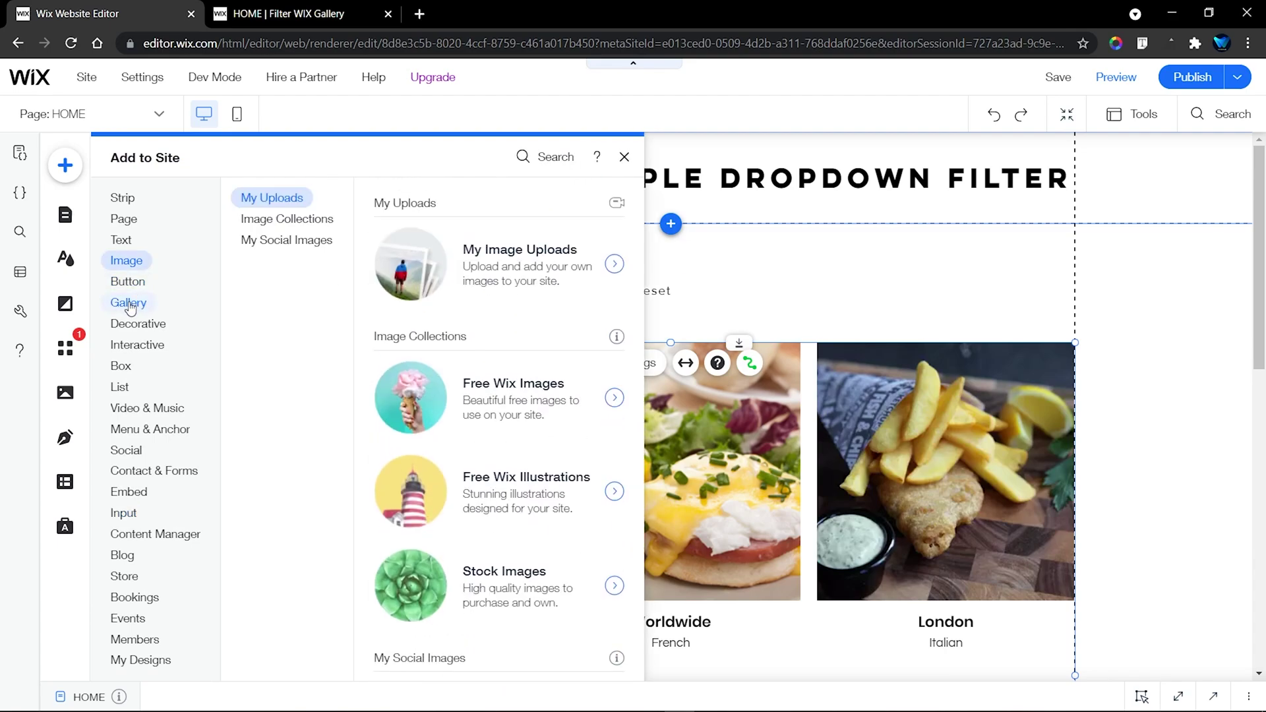
click(128, 304)
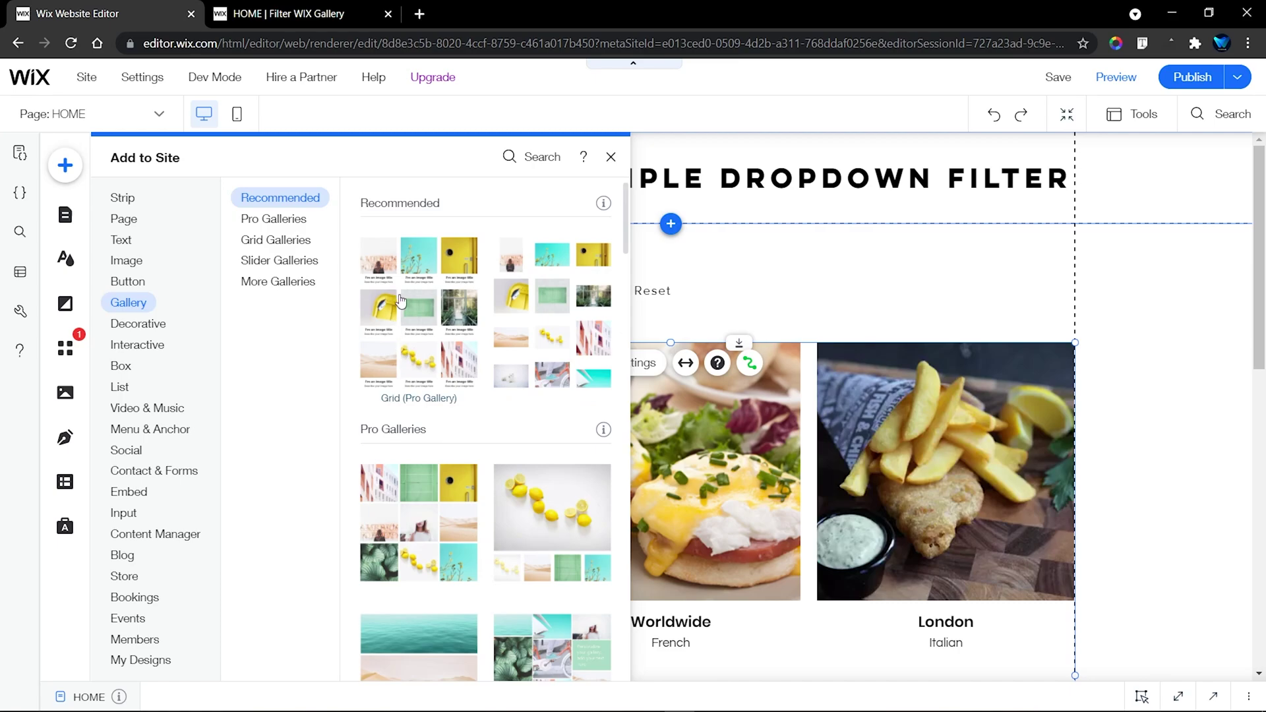
scroll(440, 396, down, 3)
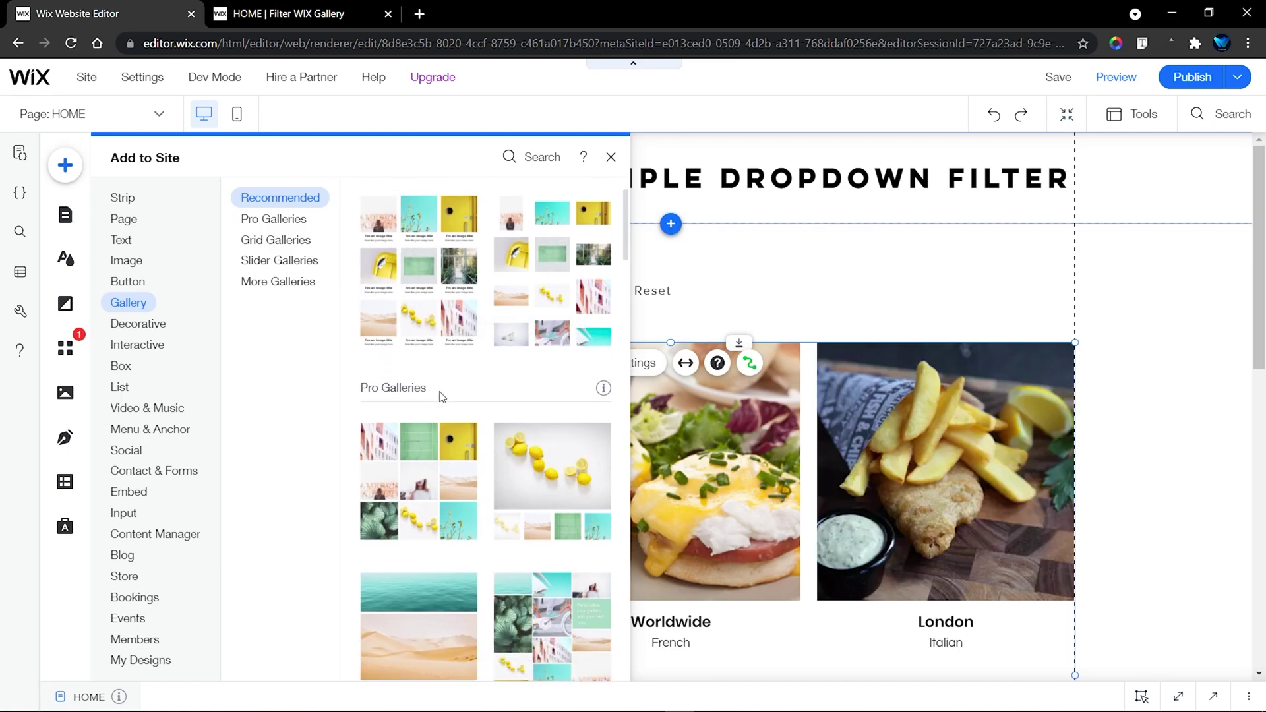
scroll(404, 487, down, 1)
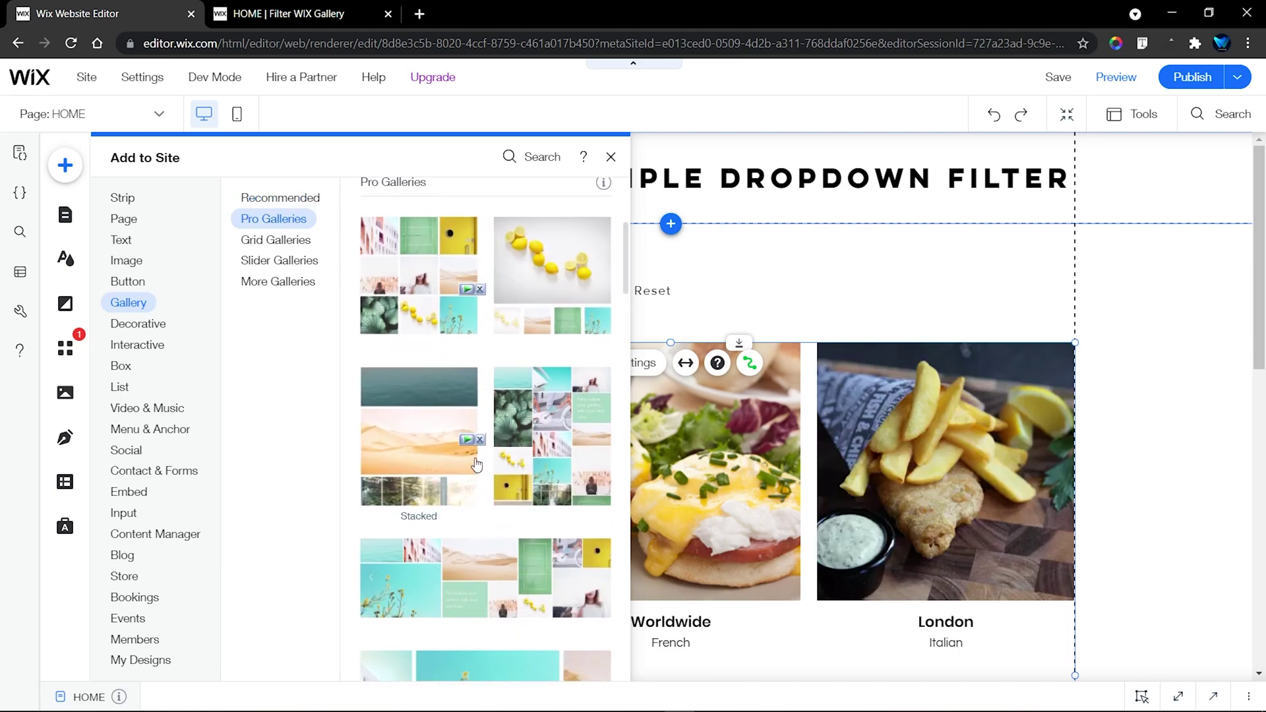
scroll(382, 435, down, 2)
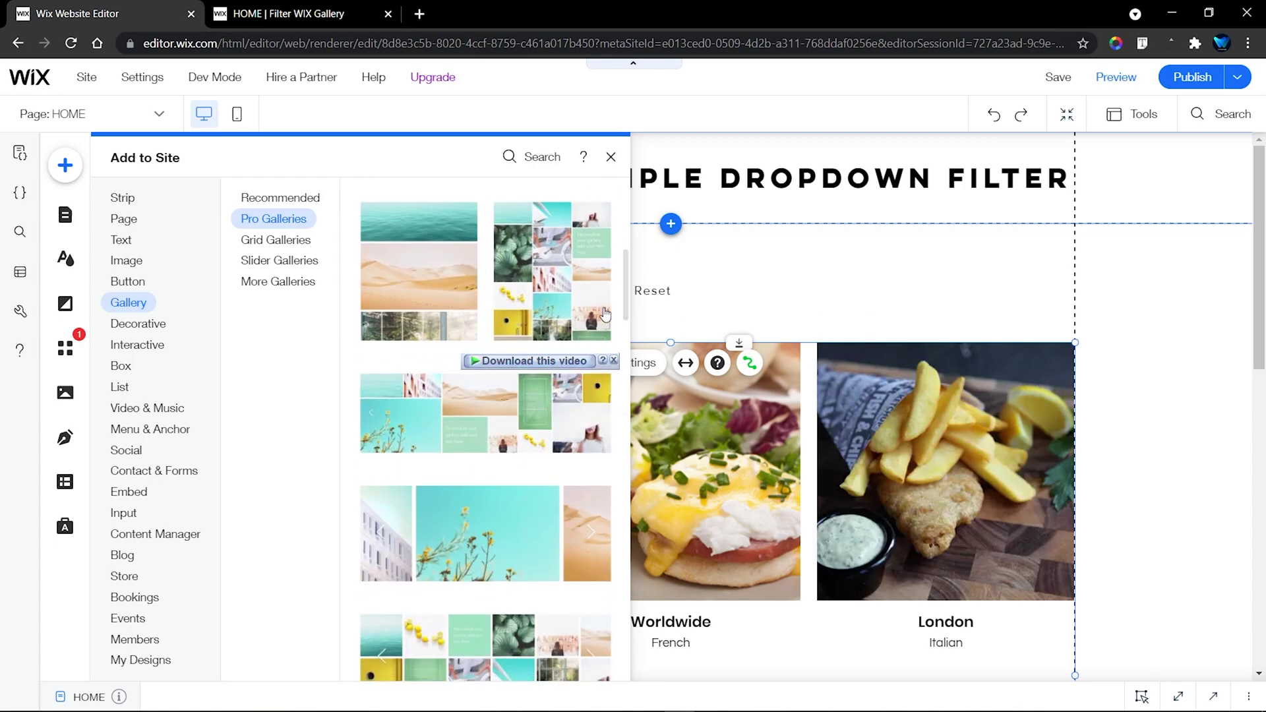
click(610, 157)
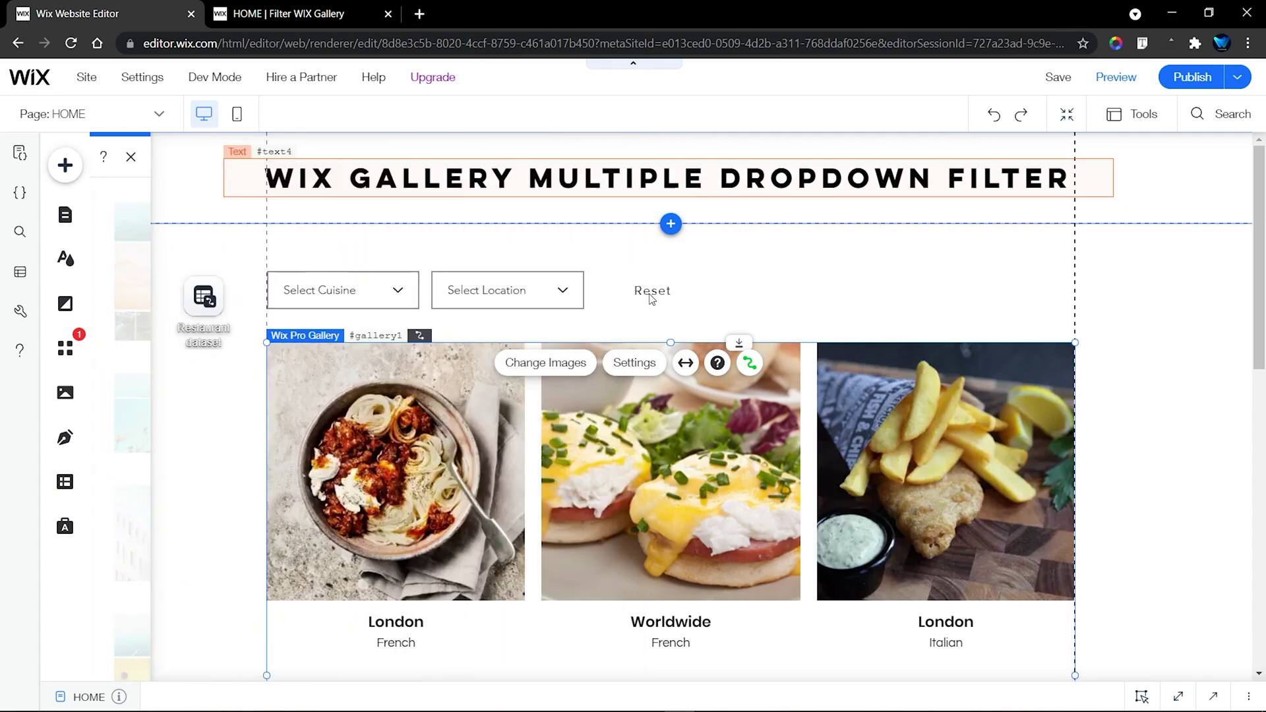
- Open the Pro Gallery's Connect to Data settings showing the Restaurant dataset
click(749, 362)
drag(1078, 251, 756, 168)
scroll(659, 198, up, 1)
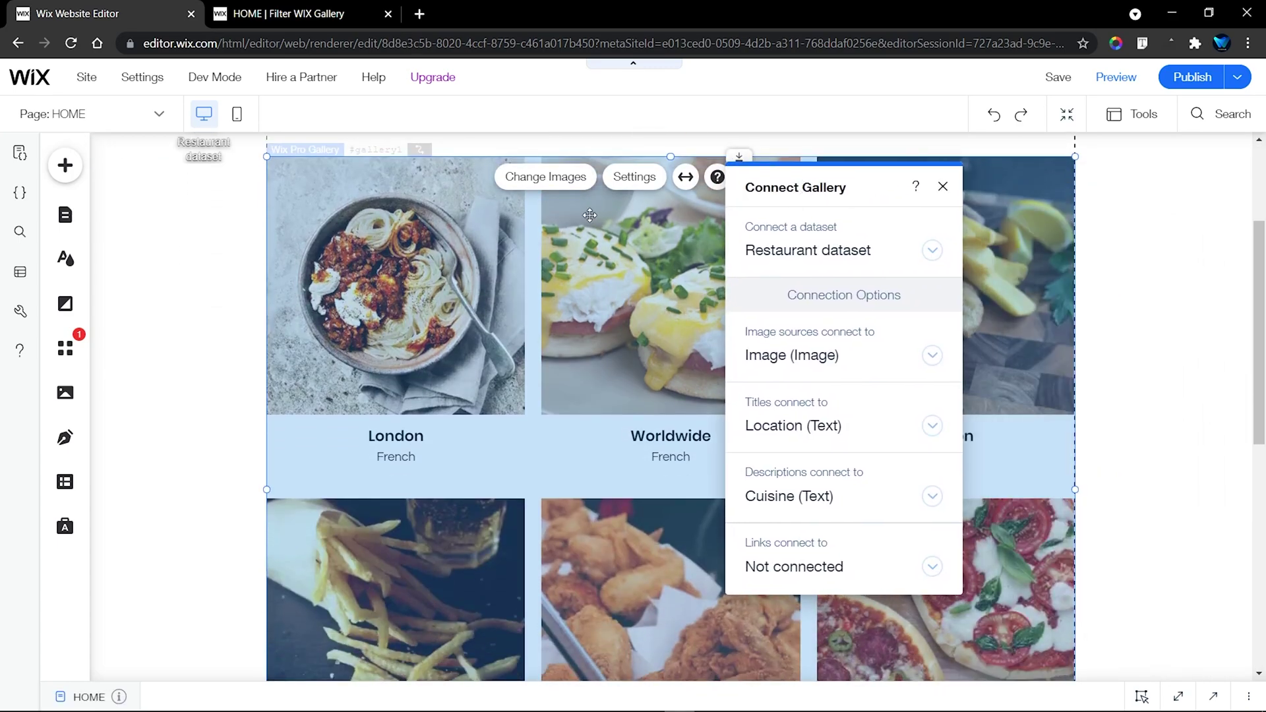
- Close Connect Gallery and browse Add > Content Manager datasets, then close the panel
click(942, 187)
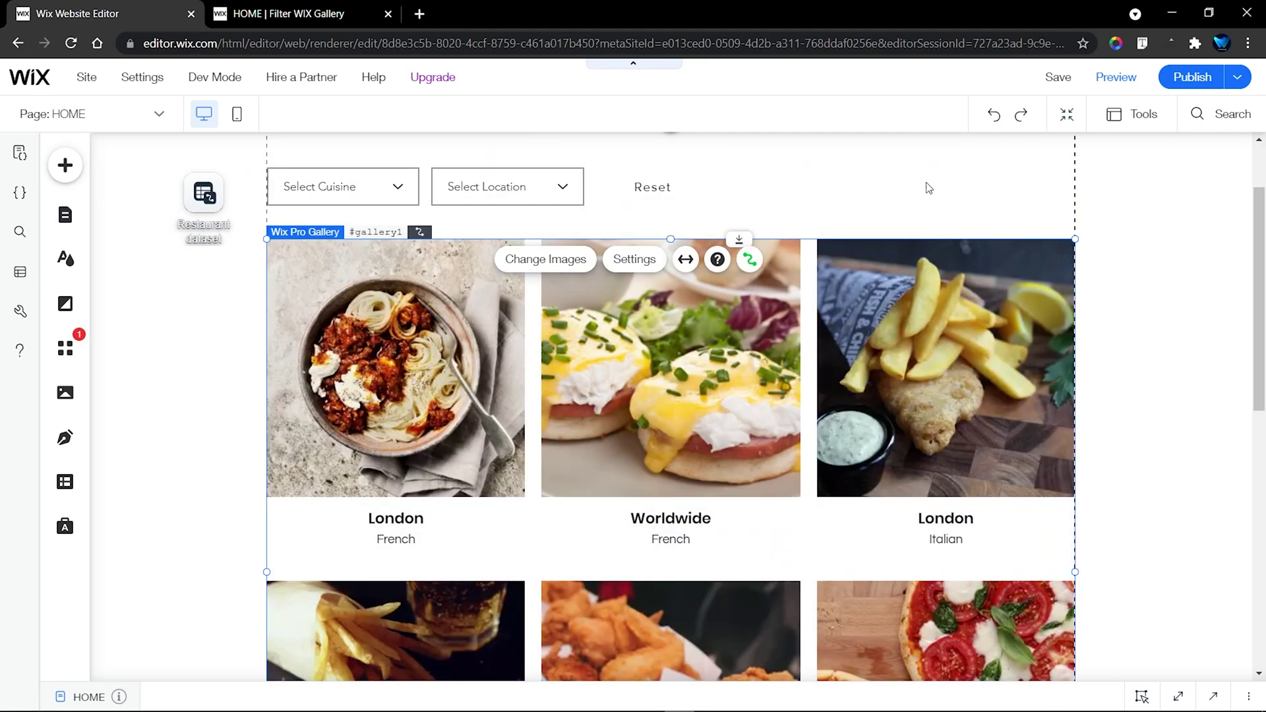
click(66, 167)
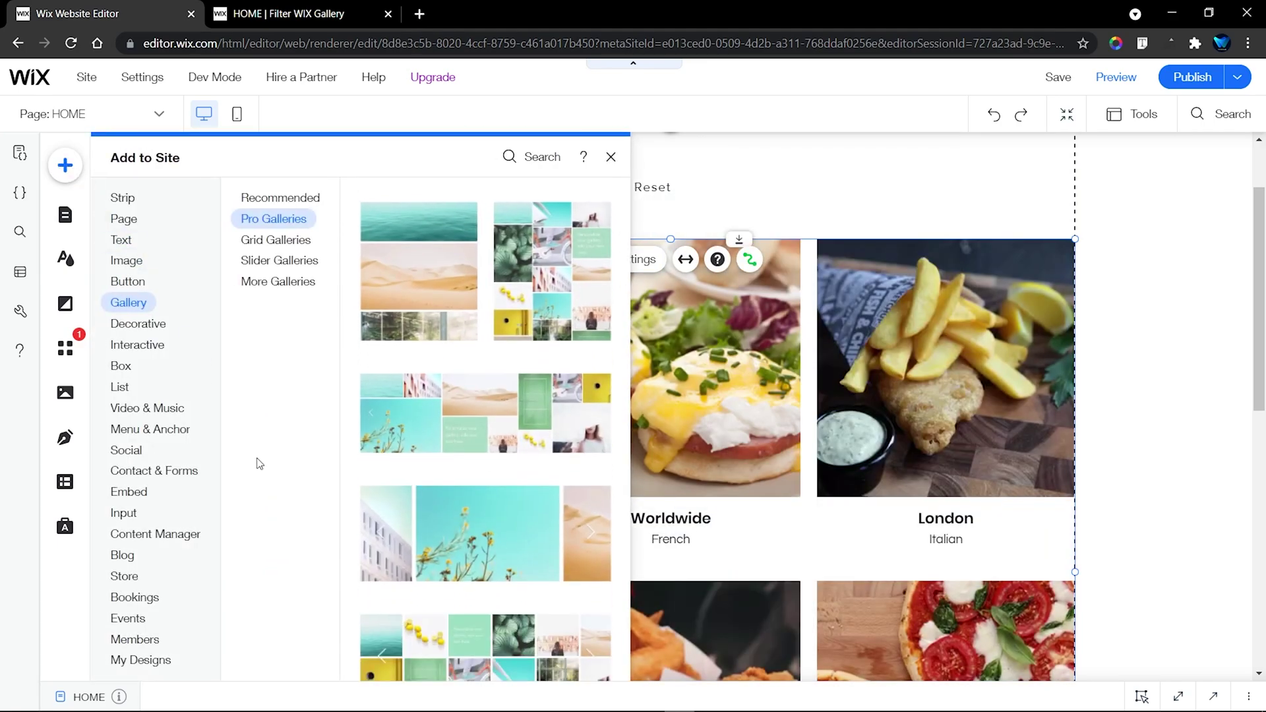
click(175, 532)
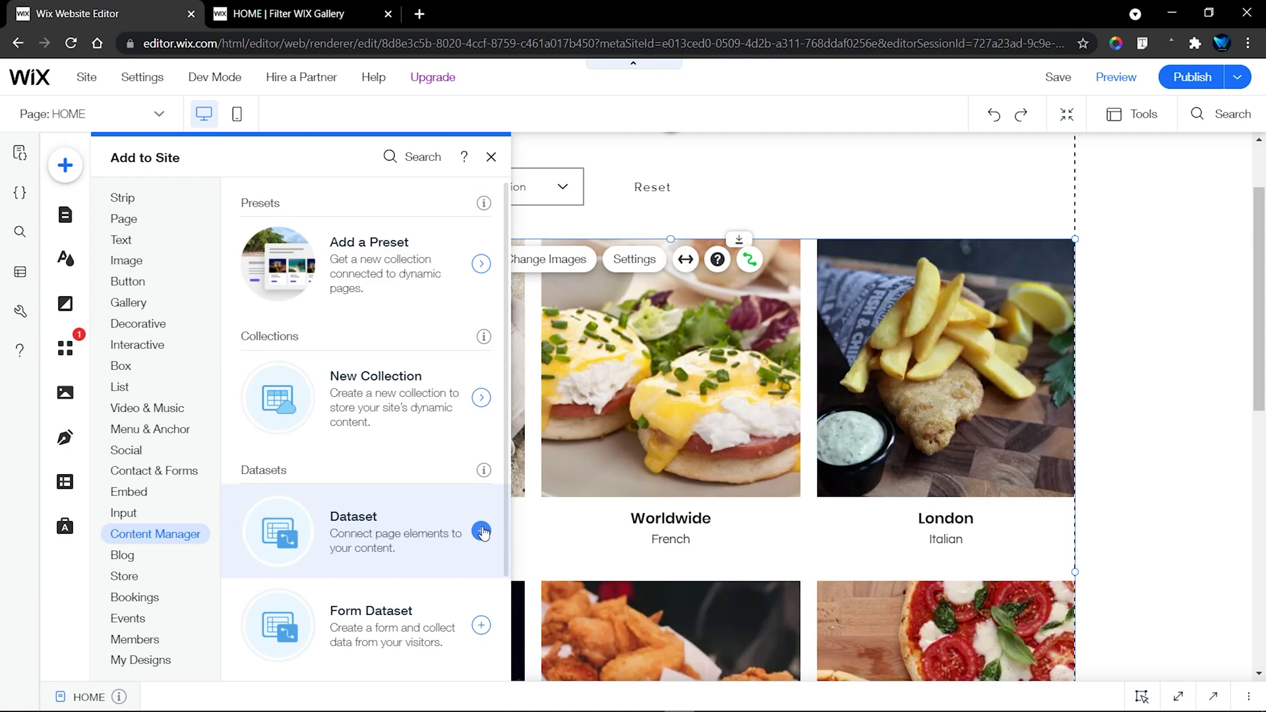
click(491, 156)
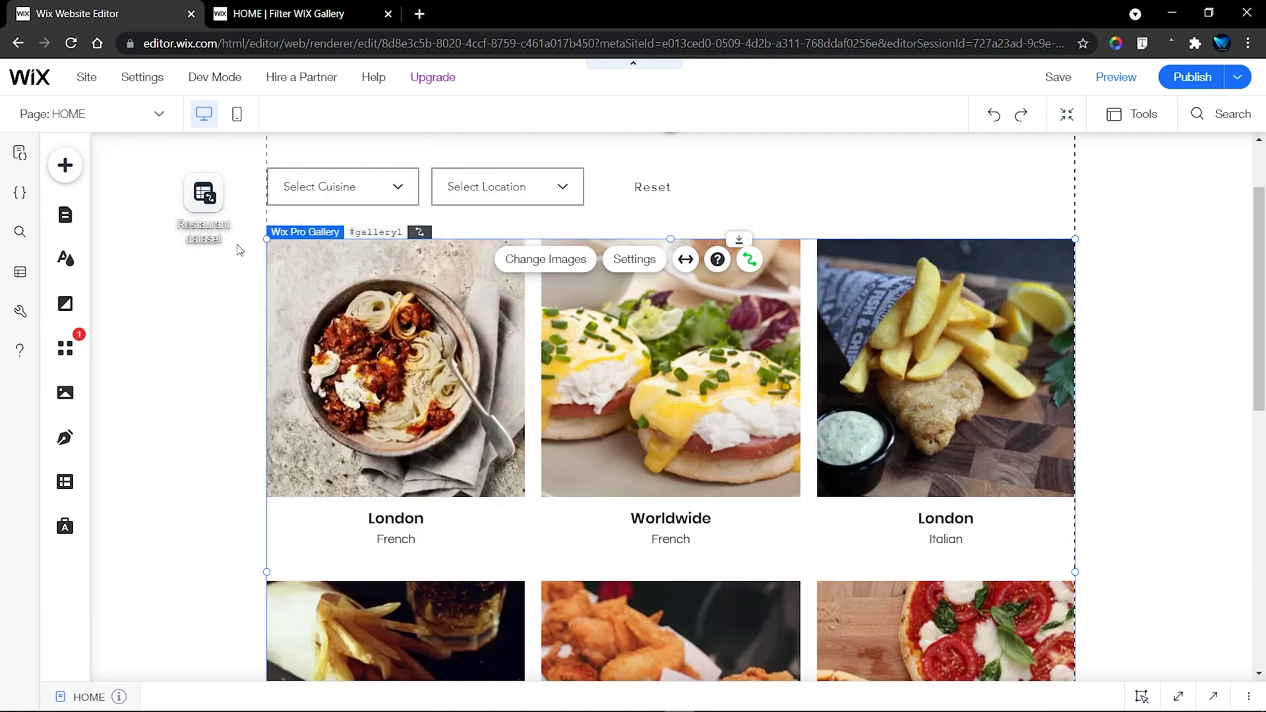
- Check the Restaurant dataset settings: Restaurant collection, 12 items, then select the gallery
click(212, 201)
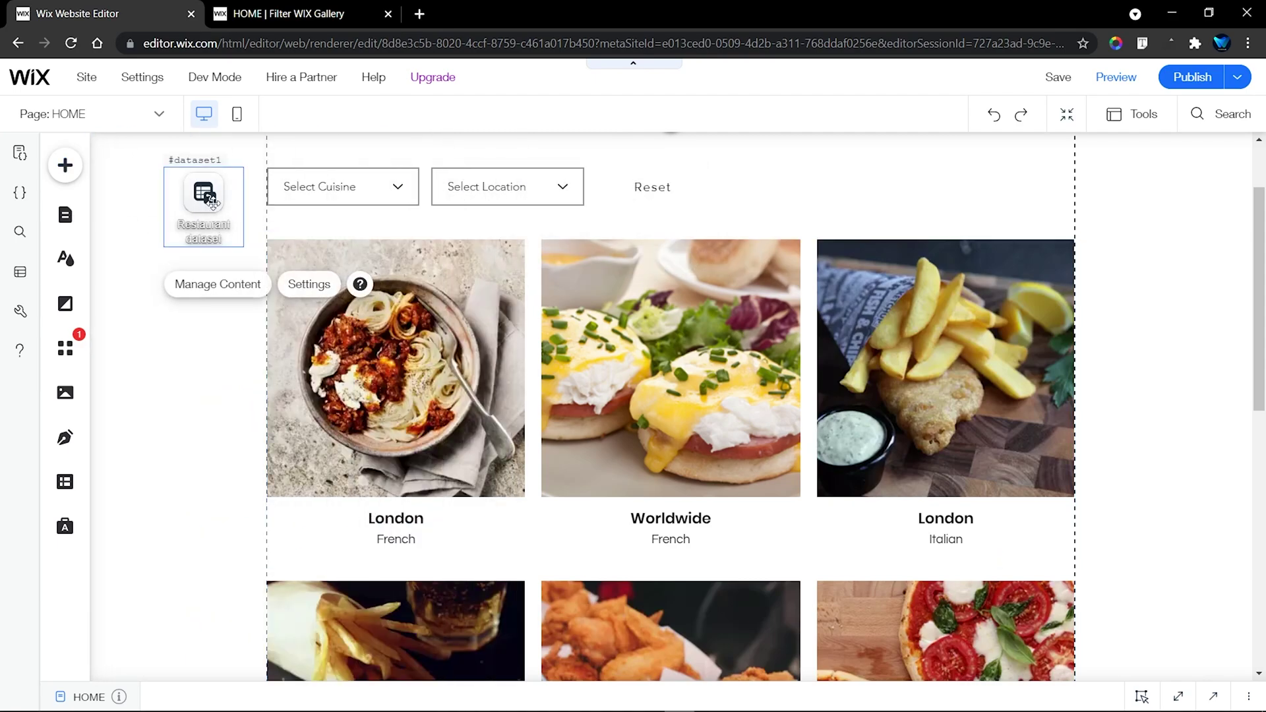
click(304, 285)
click(501, 264)
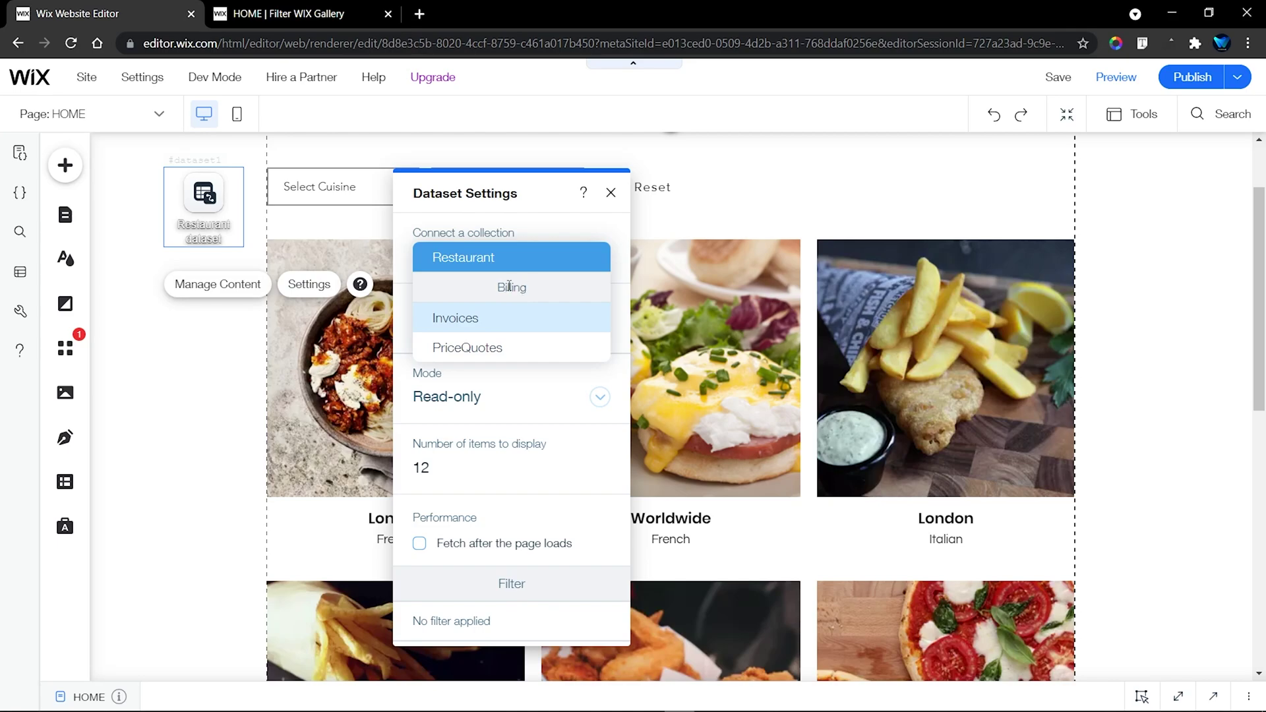
click(469, 259)
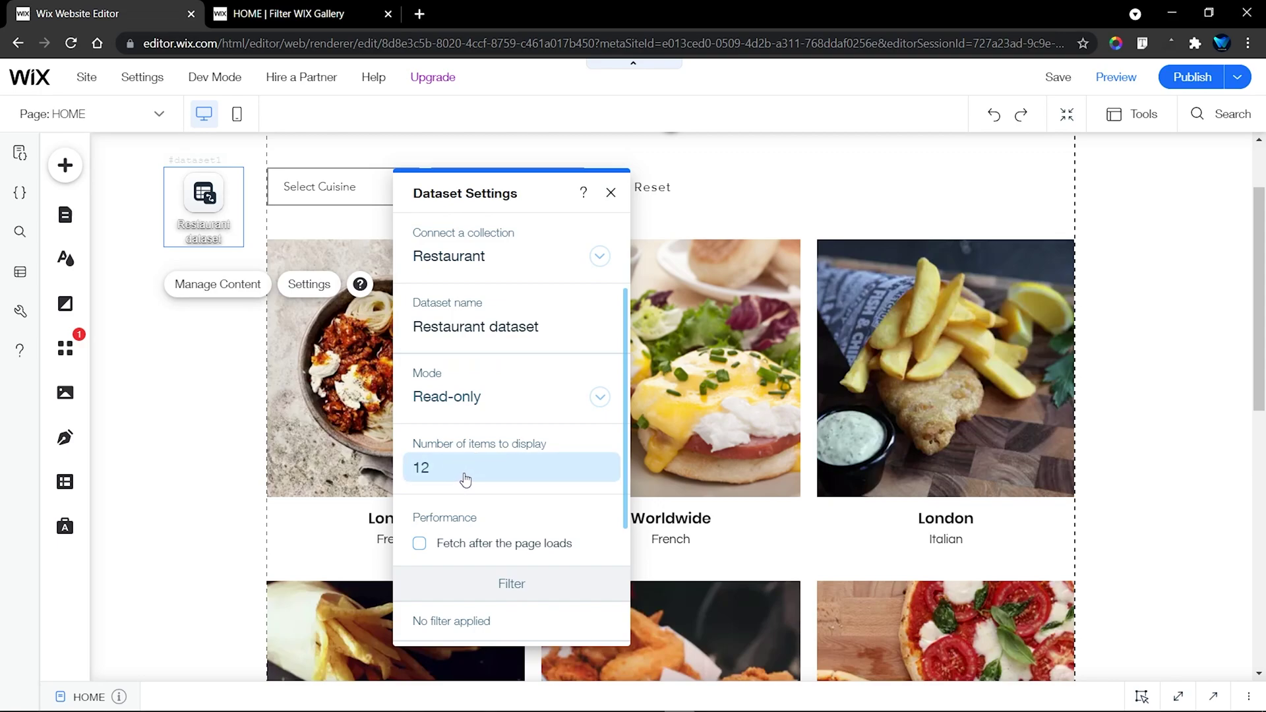
click(425, 467)
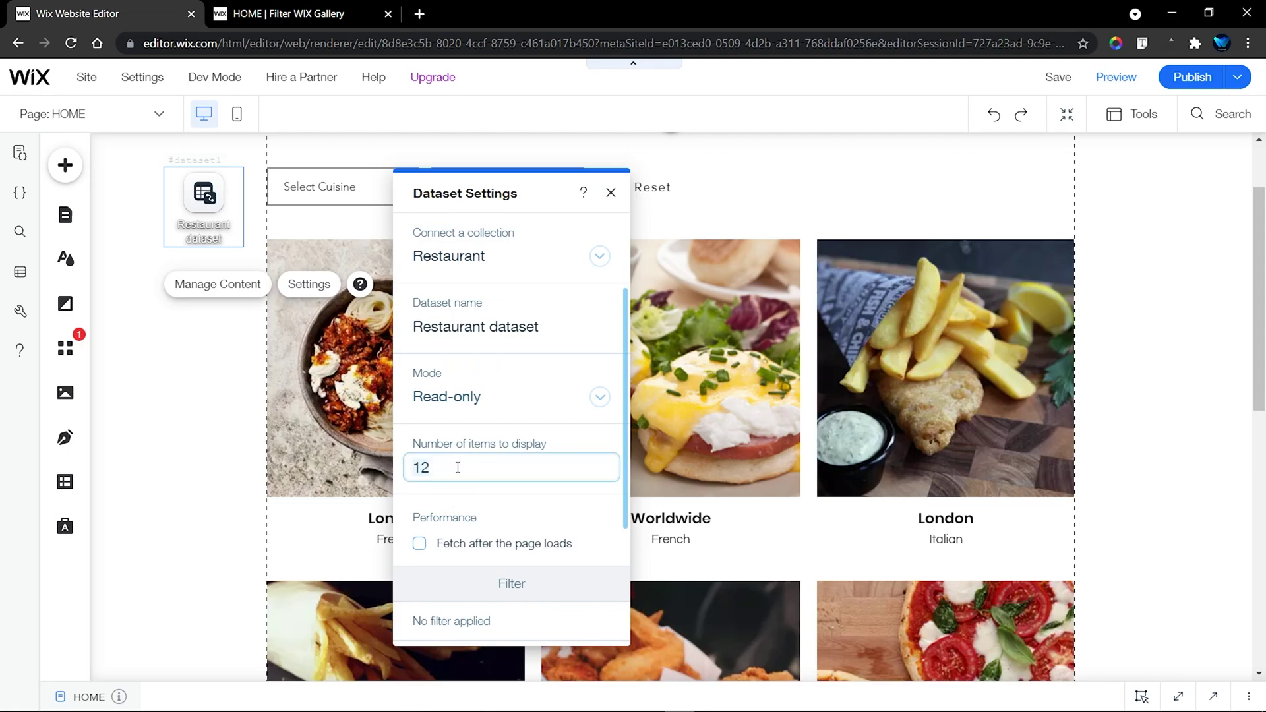
click(609, 194)
click(479, 312)
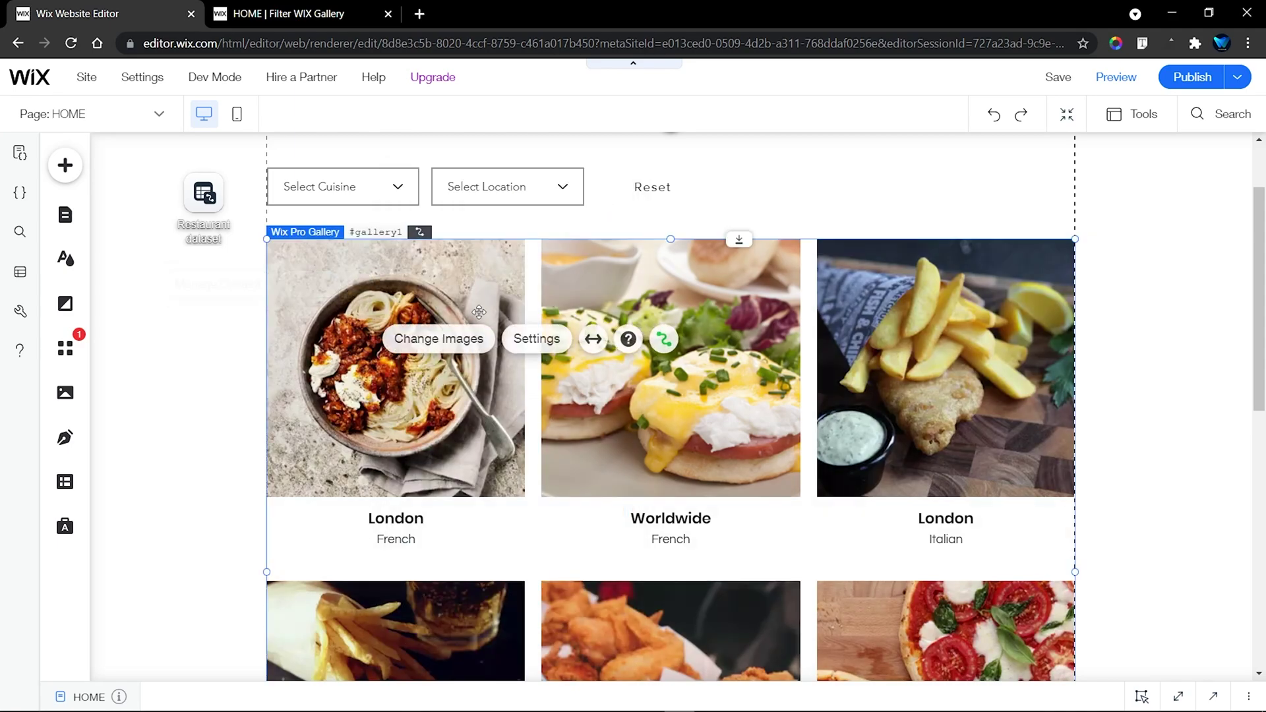
- Connect the gallery to Restaurant dataset: images from Image, titles Location, descriptions Cuisine
click(663, 339)
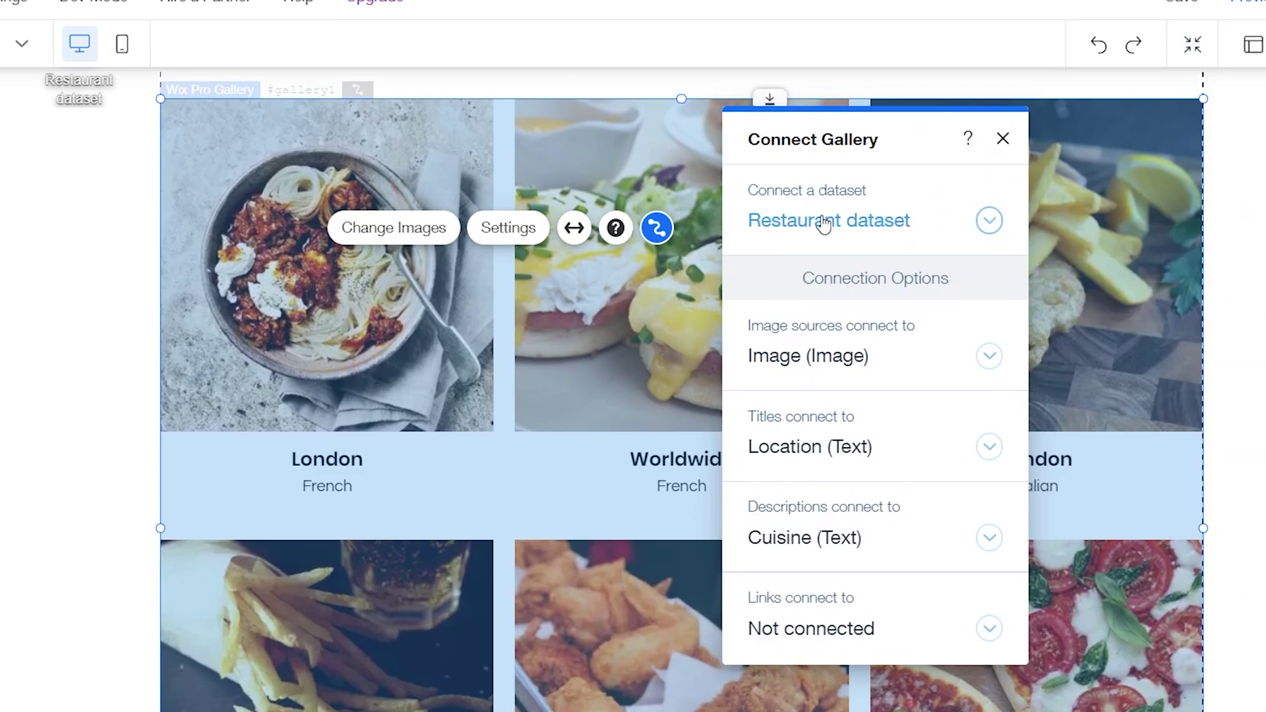
click(815, 356)
click(812, 354)
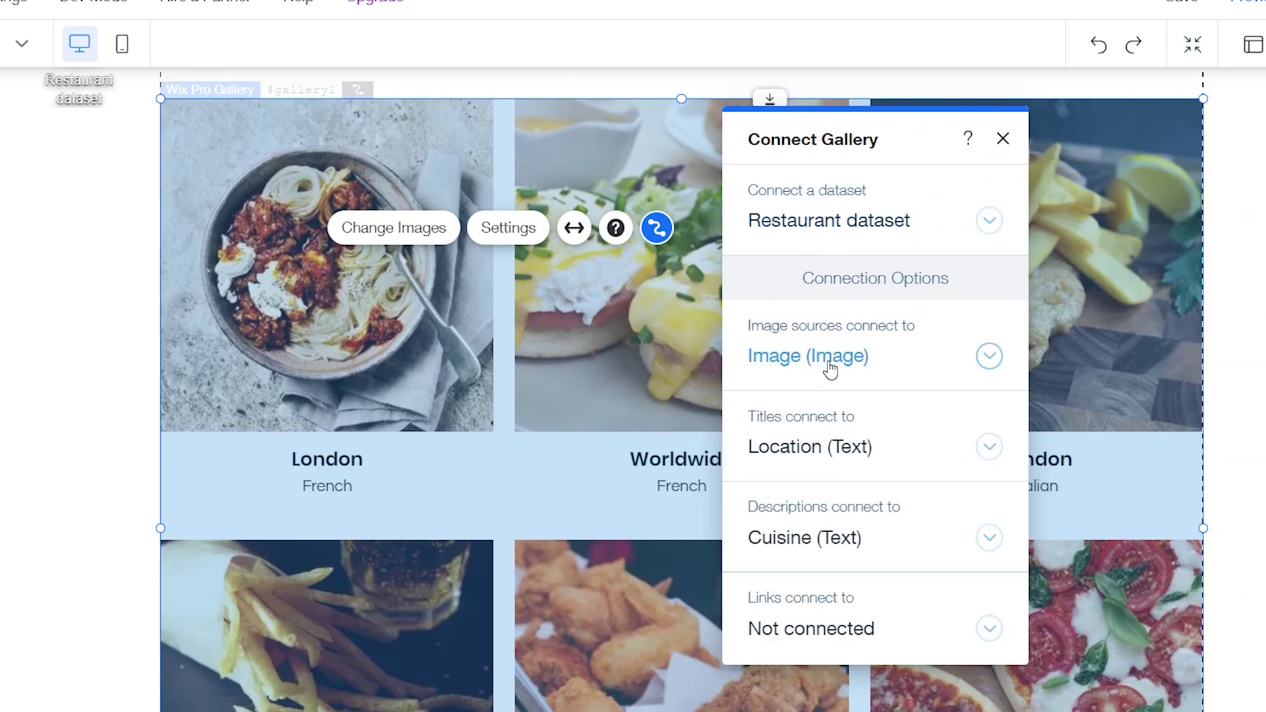
click(798, 360)
scroll(813, 483, up, 2)
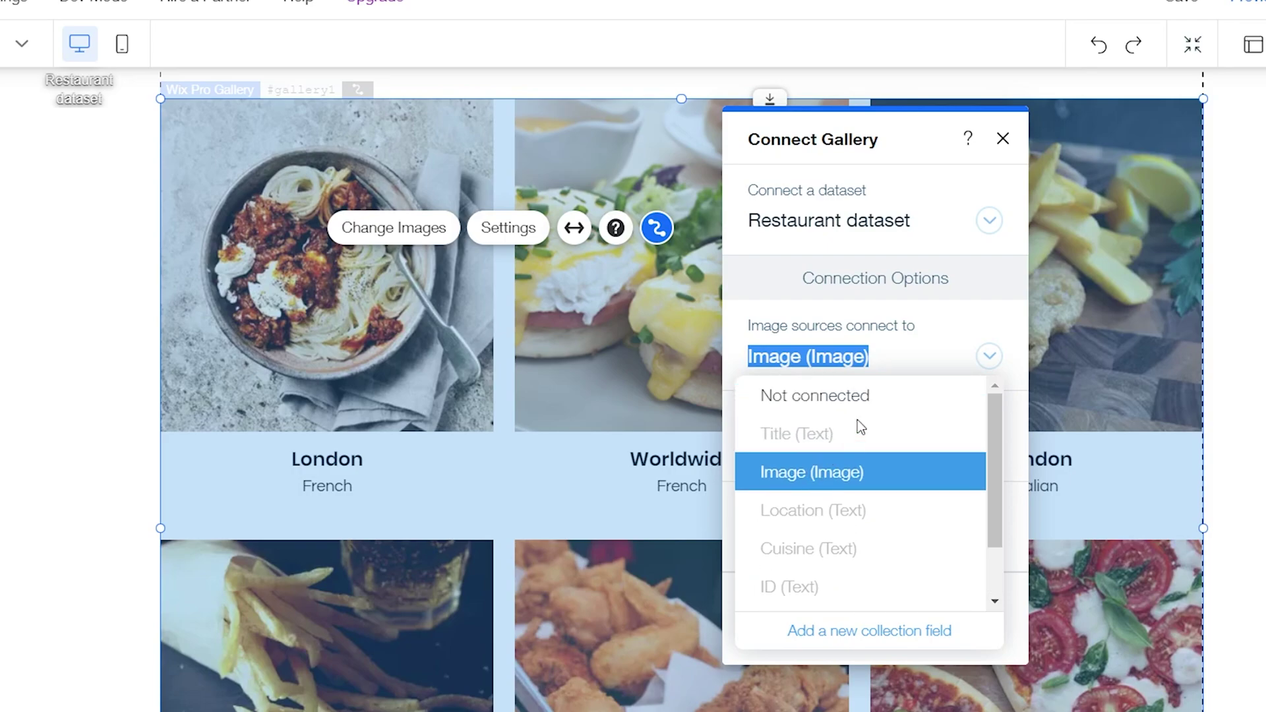
click(899, 356)
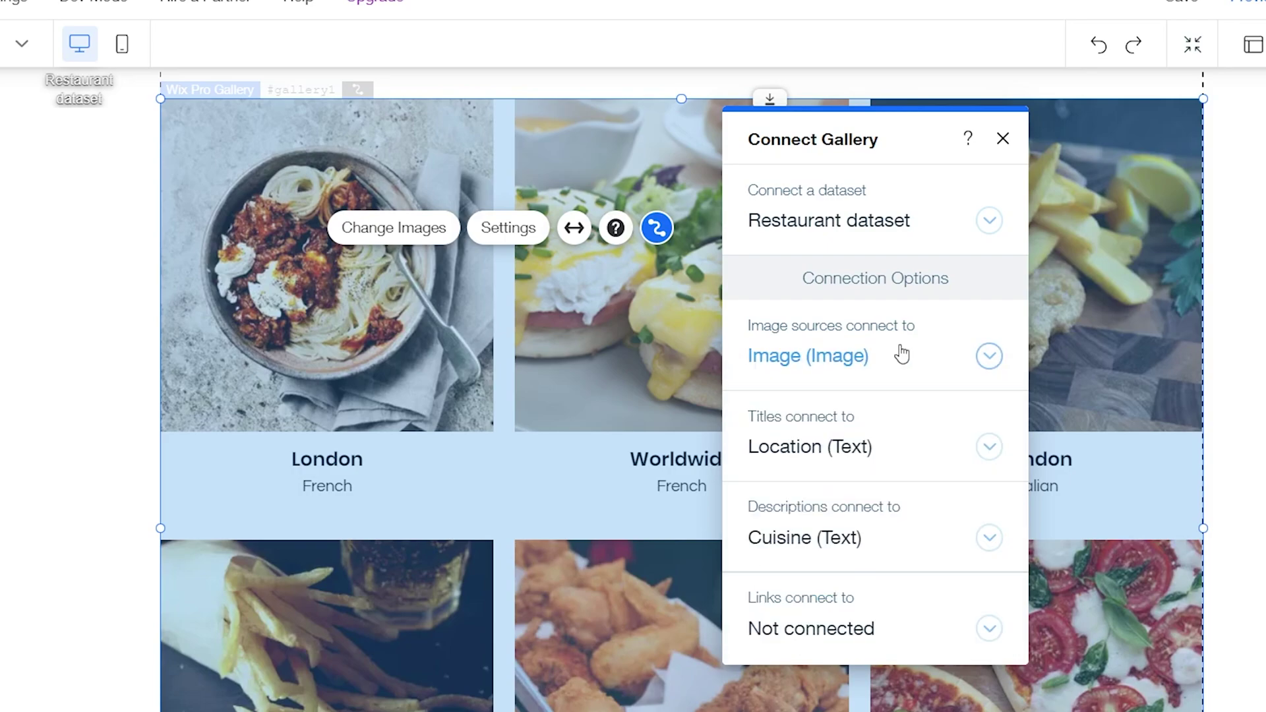
click(816, 450)
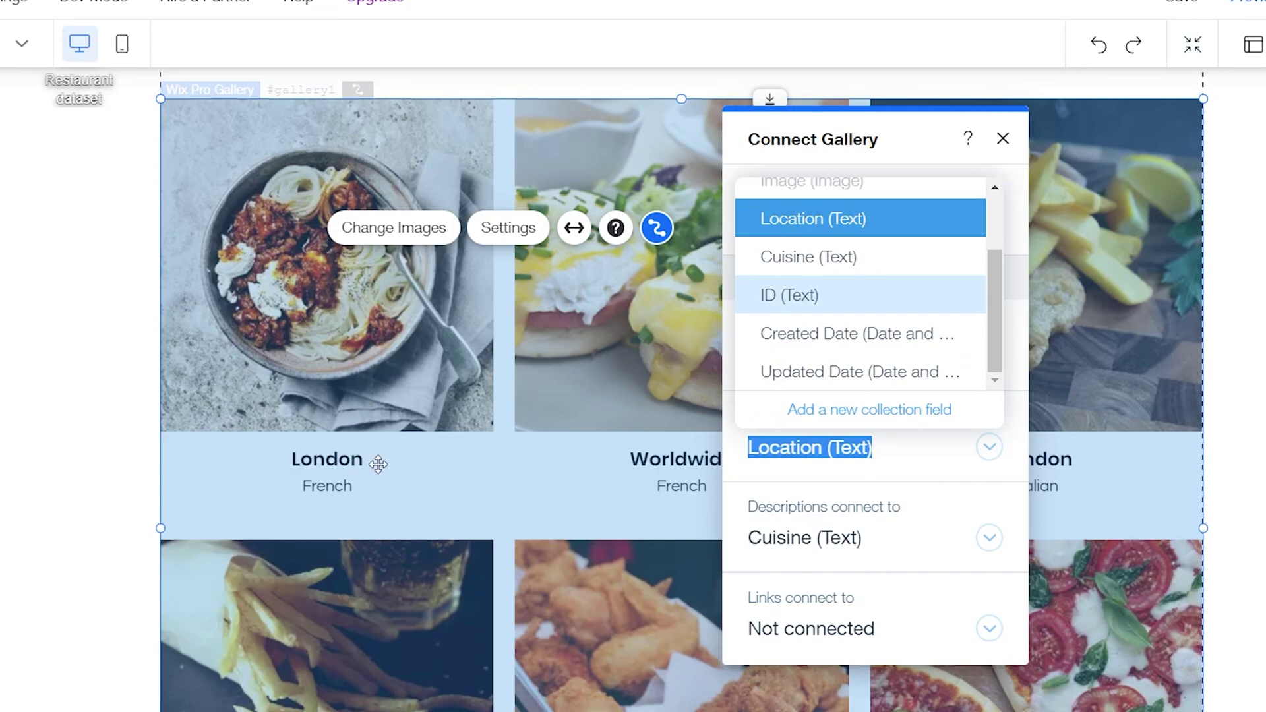
click(858, 156)
click(811, 537)
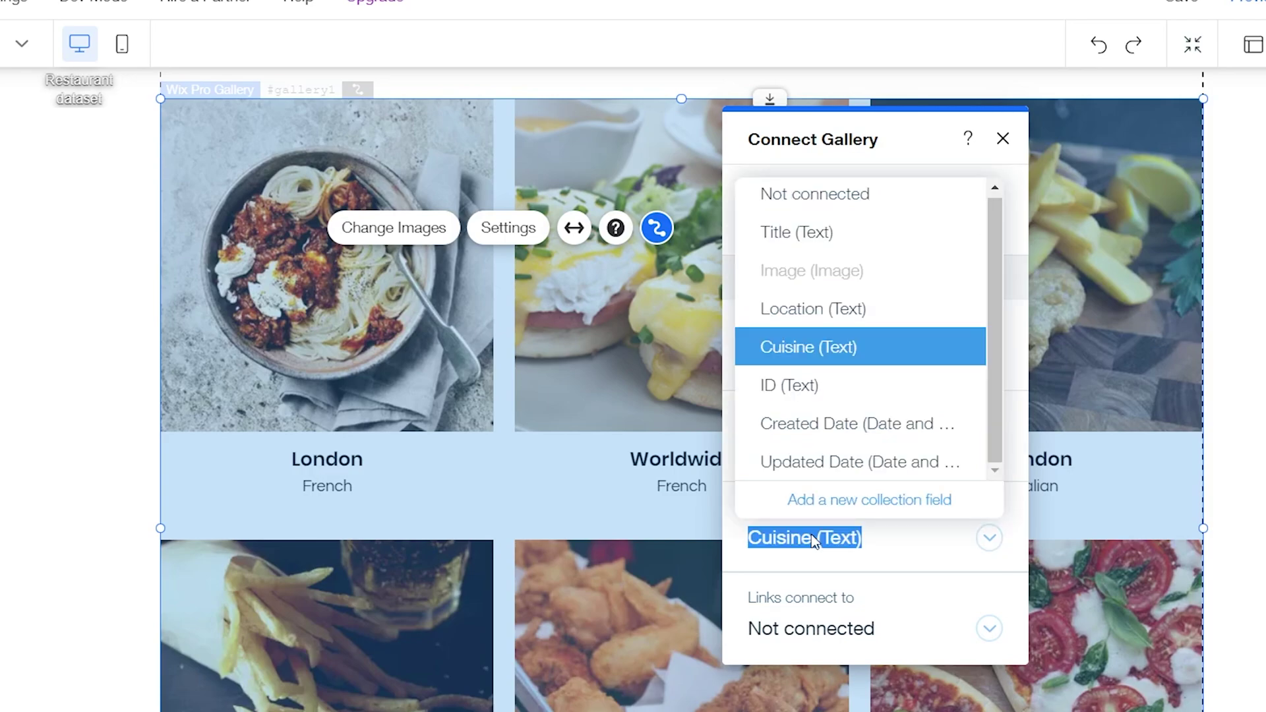
click(792, 356)
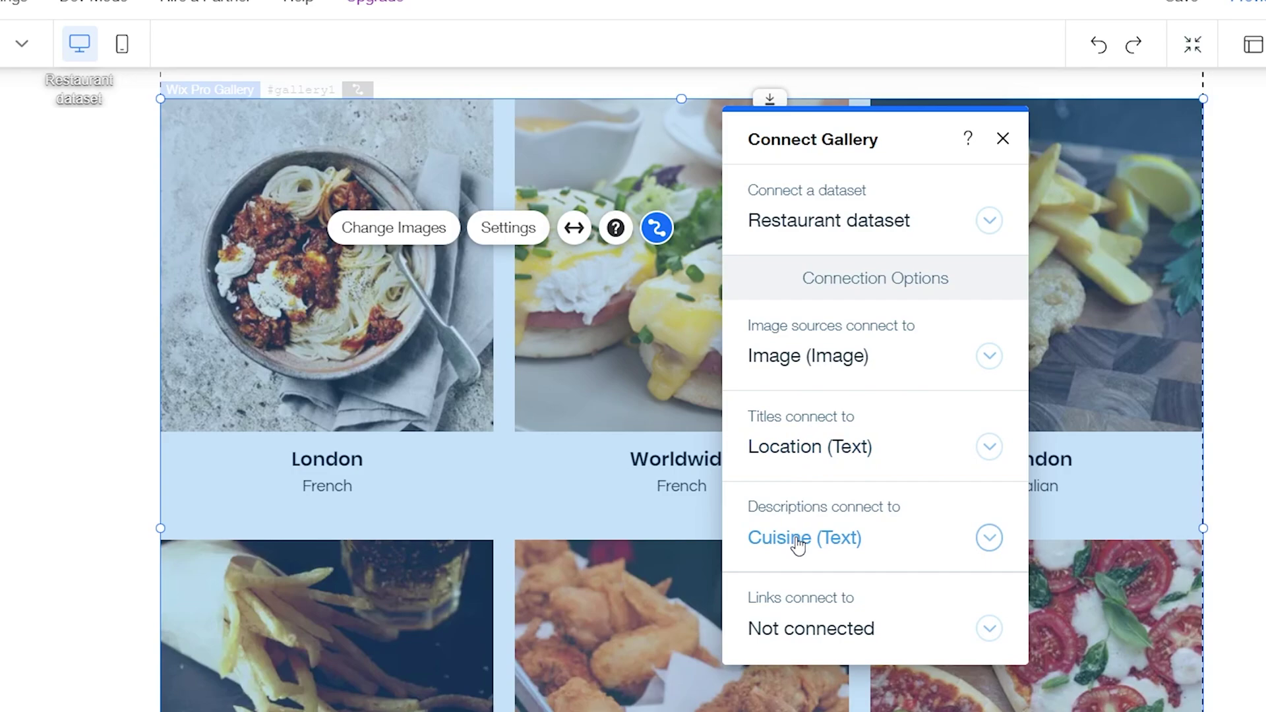
- Close the gallery's Connect settings and select the Select Cuisine dropdown
click(1003, 138)
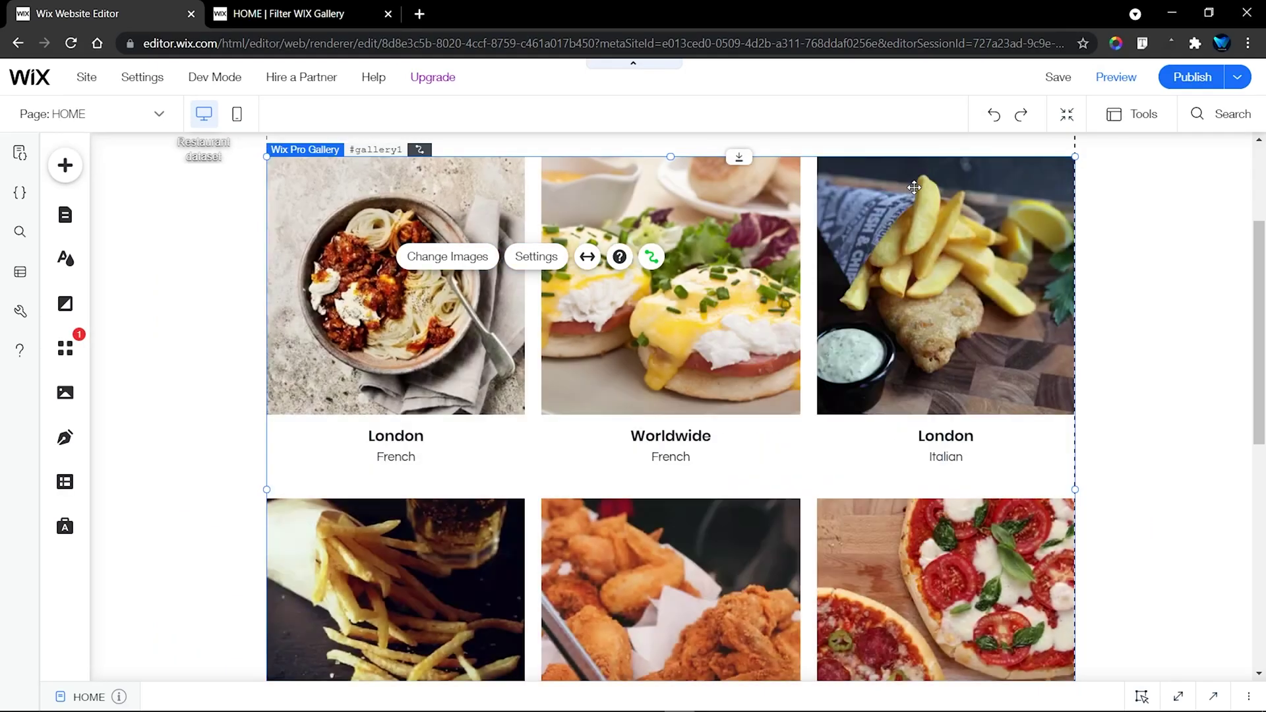
click(1099, 433)
scroll(1102, 436, up, 3)
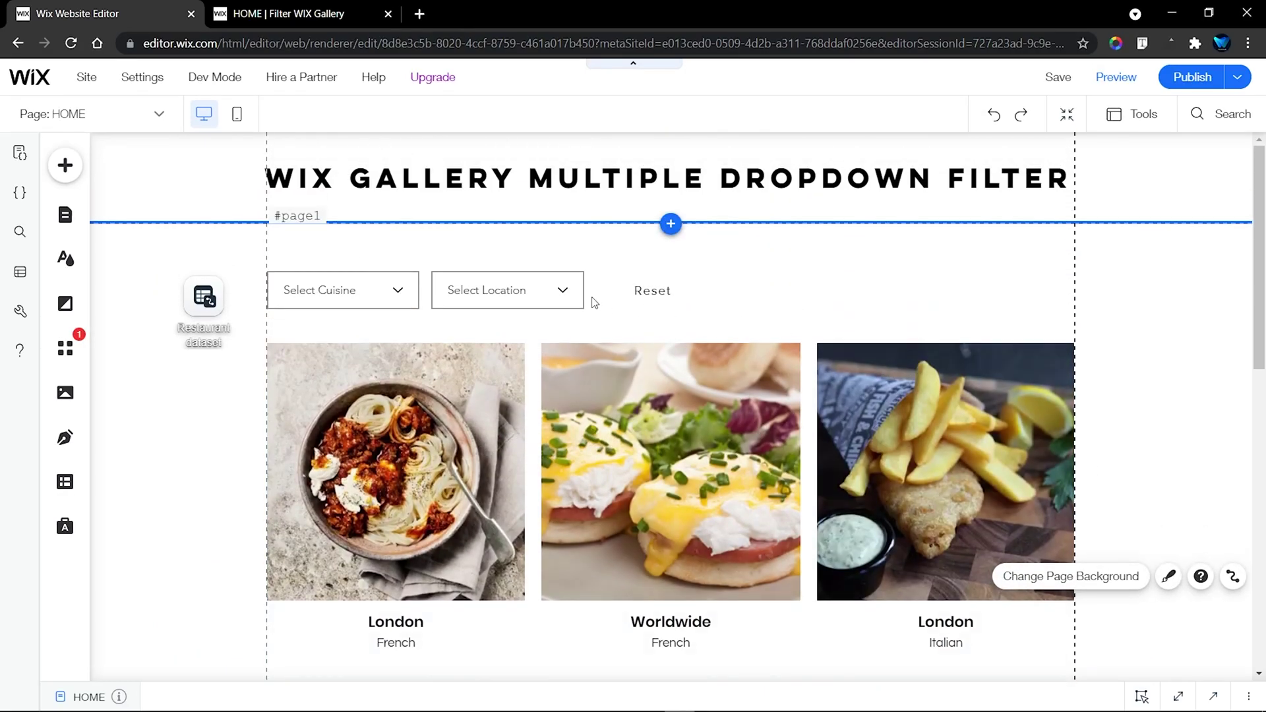
click(356, 288)
click(511, 296)
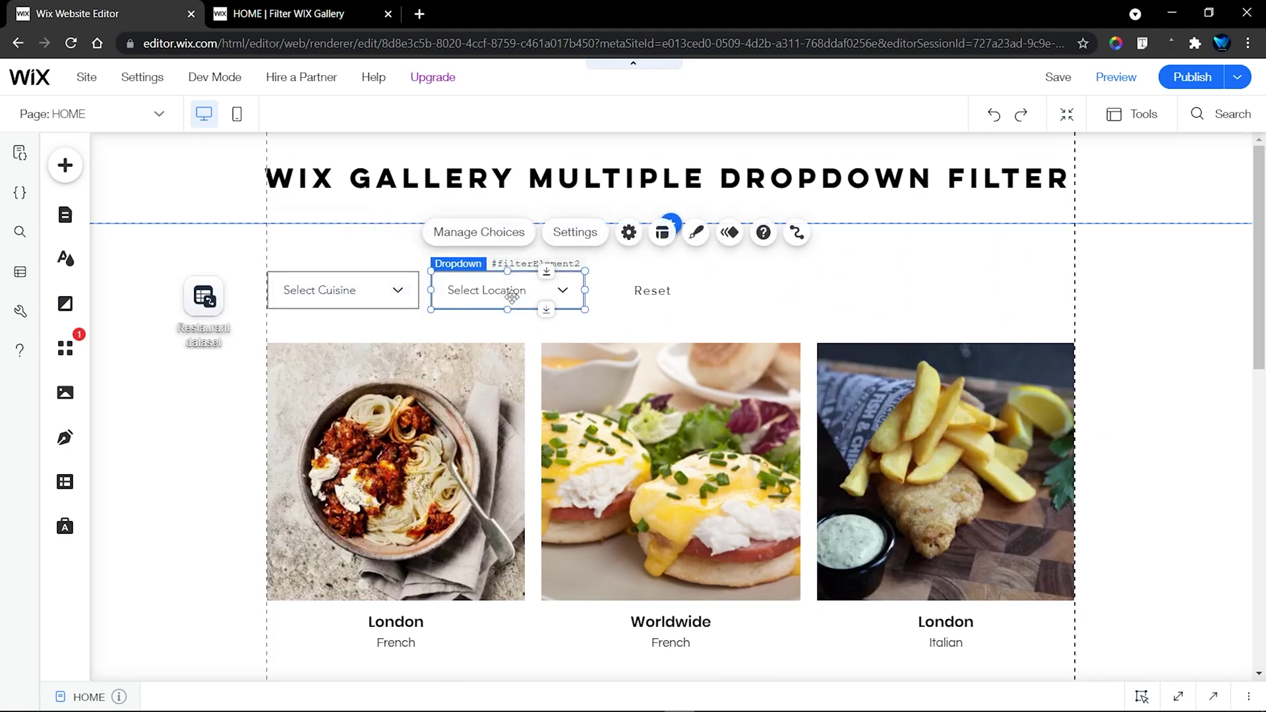
click(392, 290)
- In Manage Choices, open Edit label for the French choice, keeping 'French'
click(363, 232)
drag(810, 166, 600, 155)
mouse_move(662, 212)
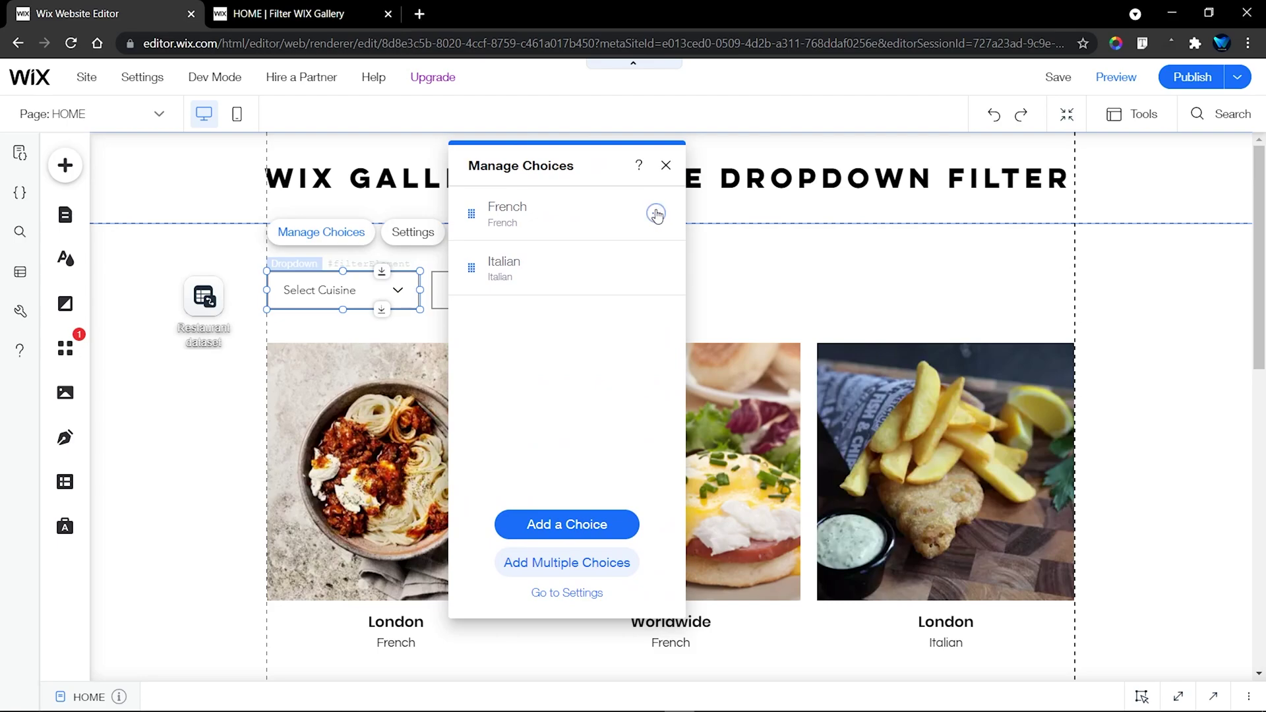
click(656, 213)
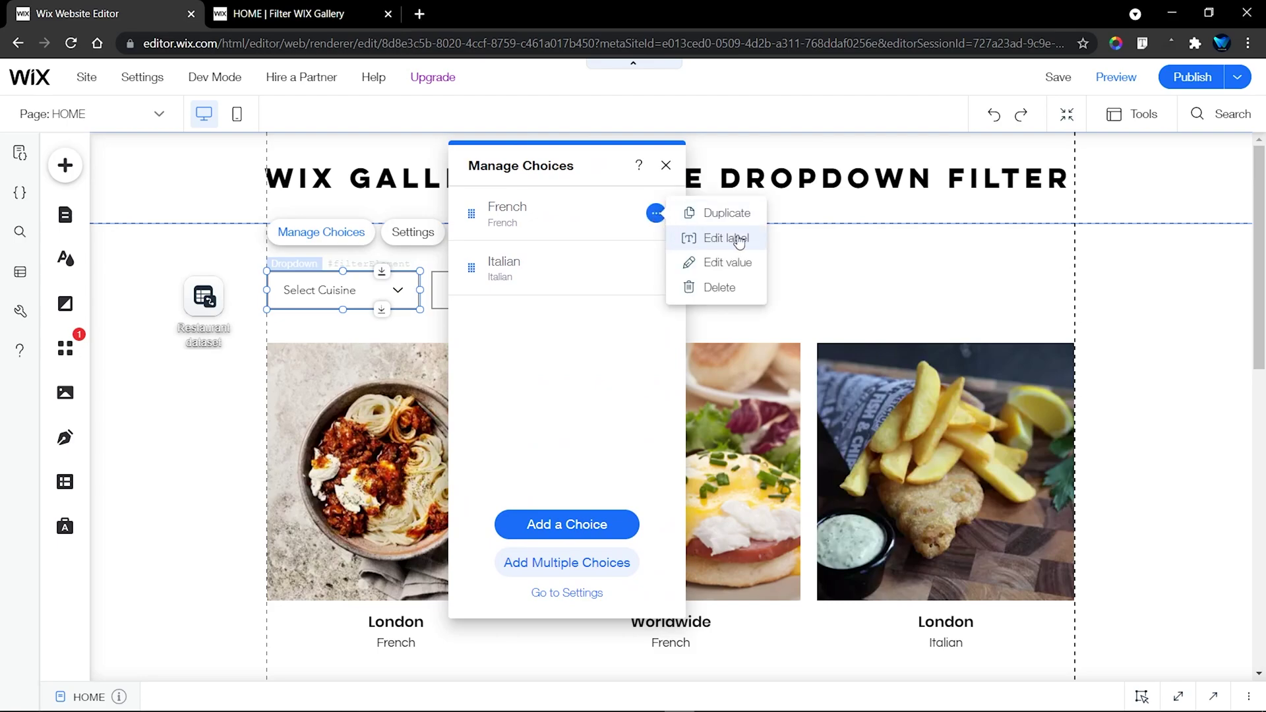
click(714, 238)
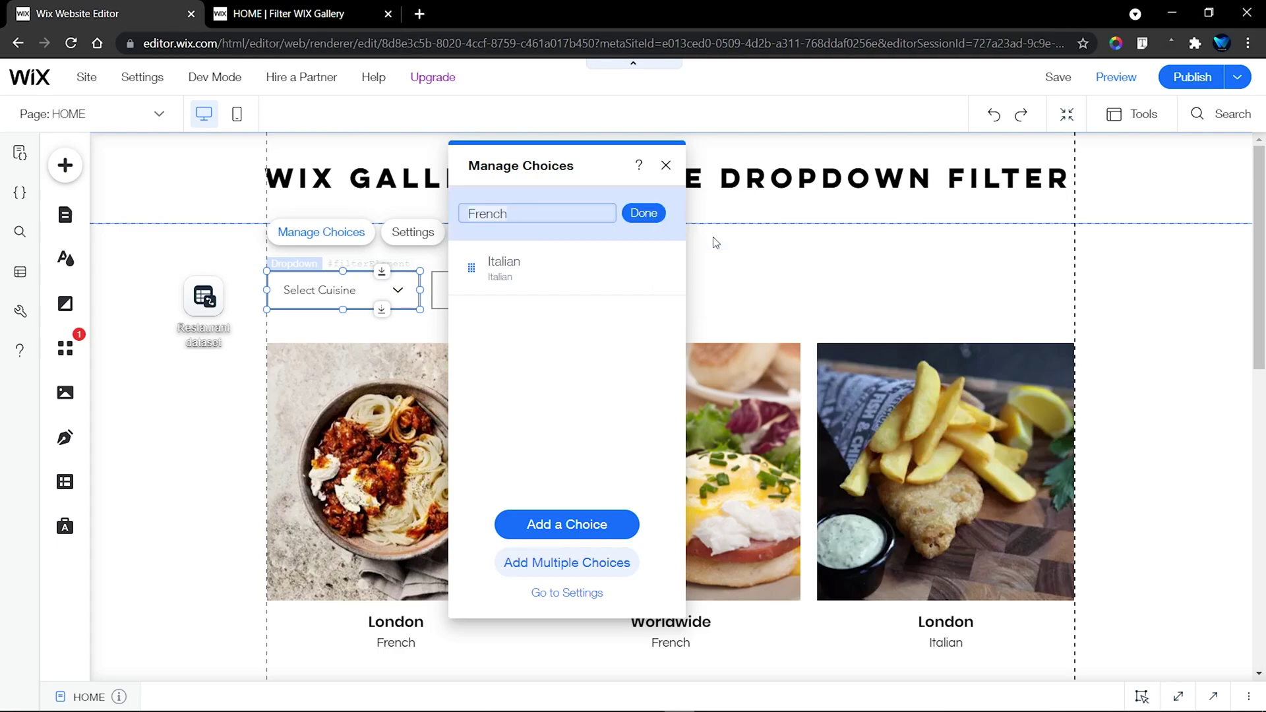
click(643, 213)
click(276, 13)
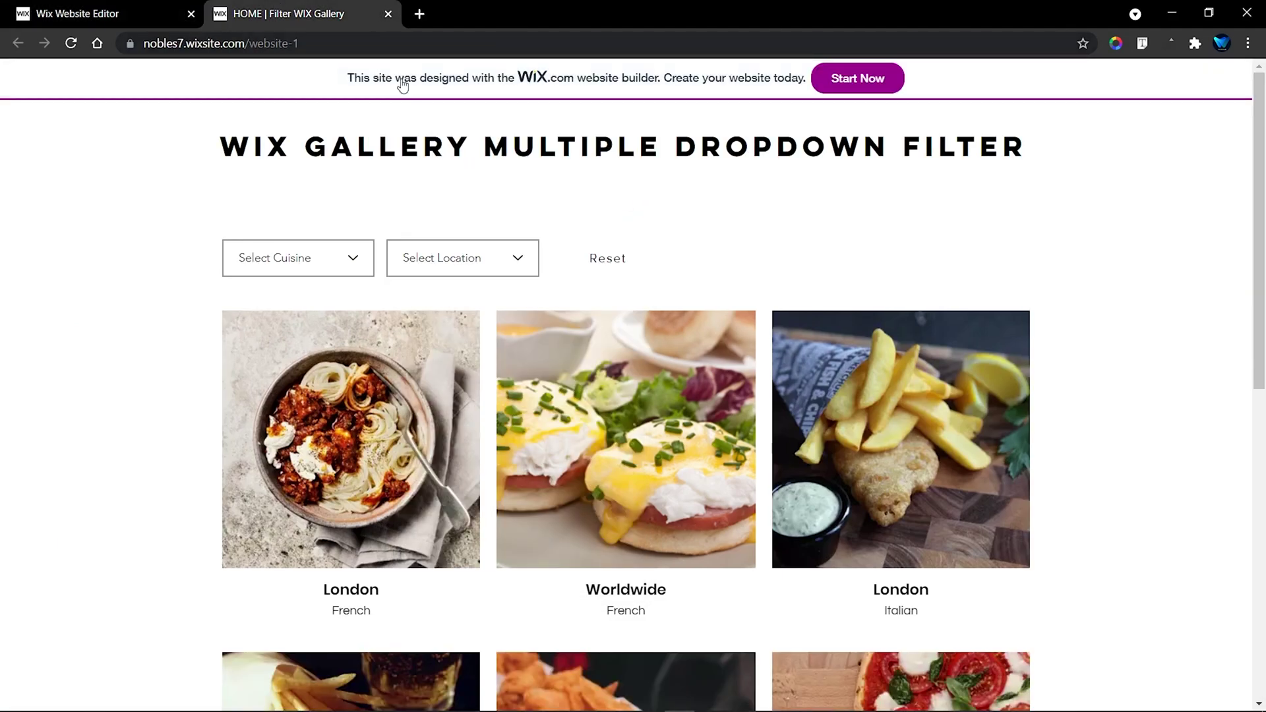
click(310, 265)
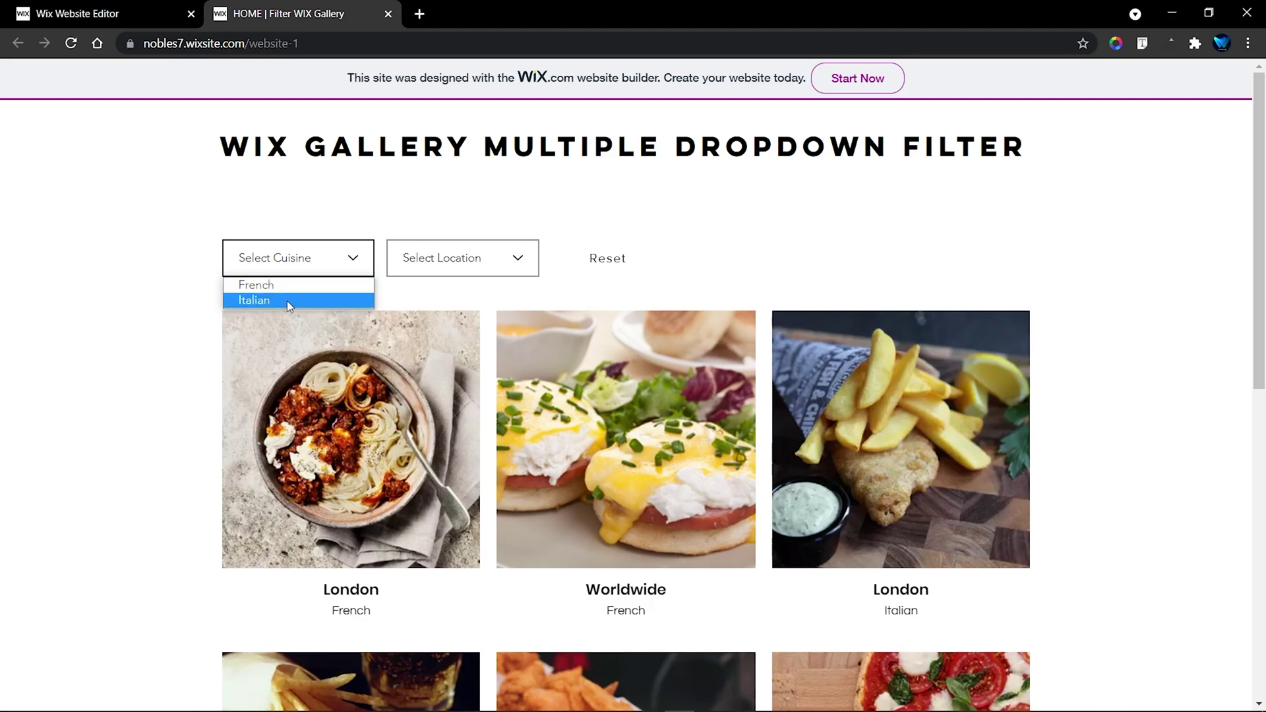
click(158, 13)
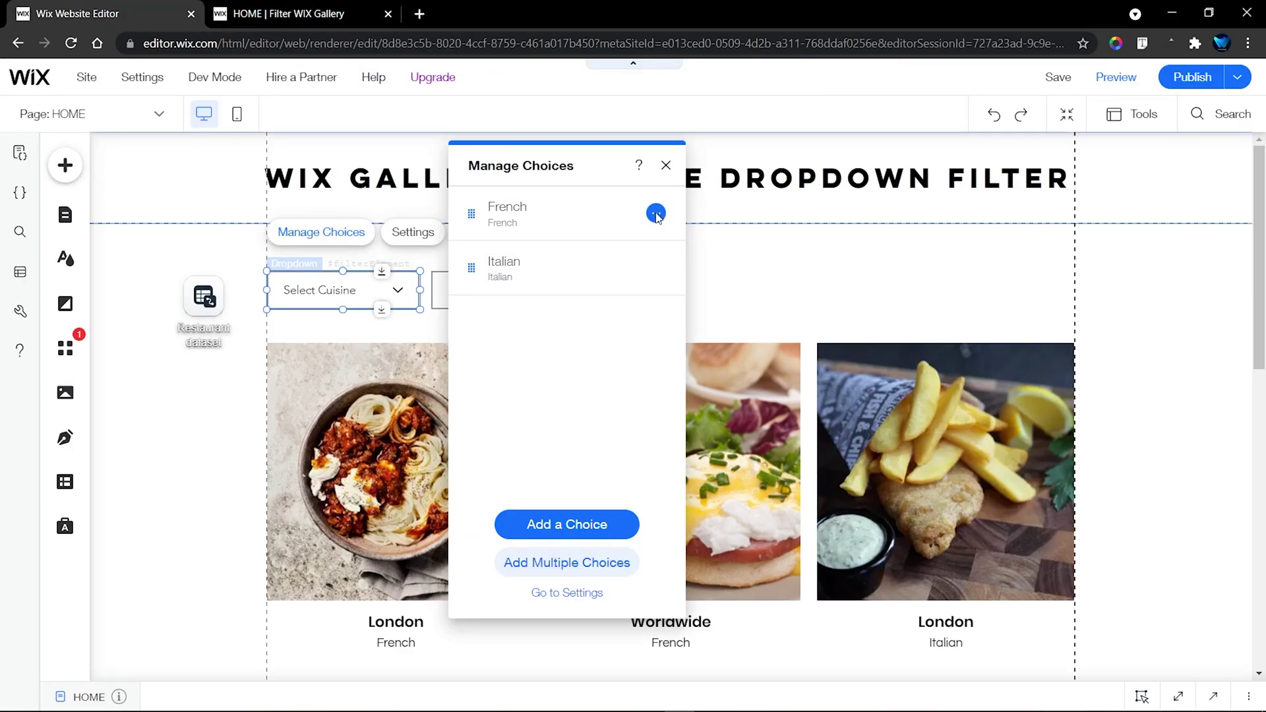
- Check the French choice's value without changing it, then close the Cuisine dropdown's choices list
click(656, 213)
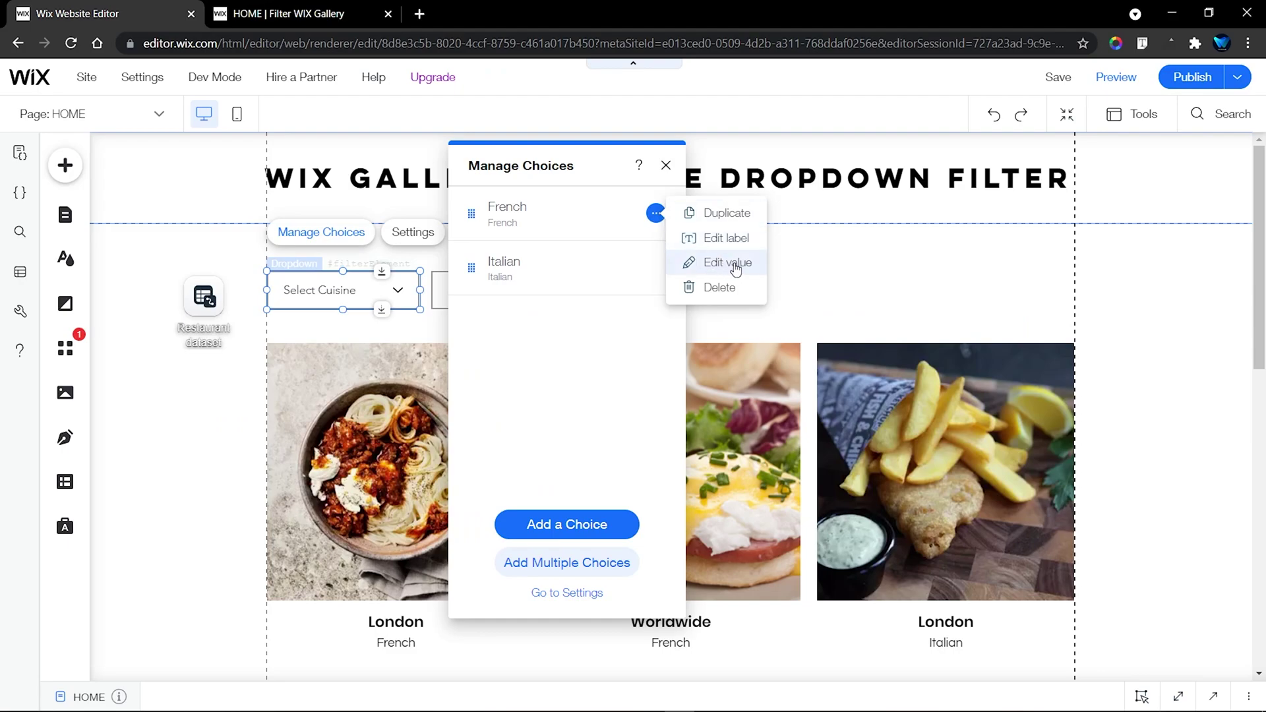
click(727, 263)
click(650, 211)
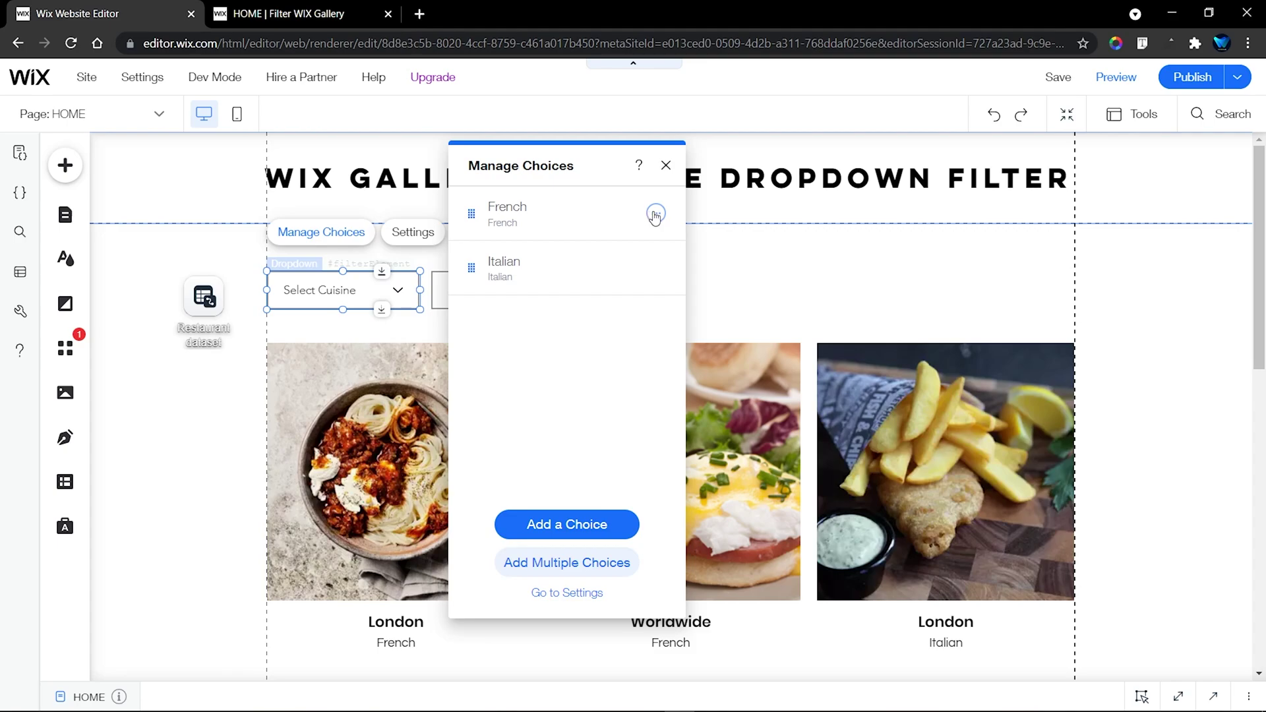
click(654, 214)
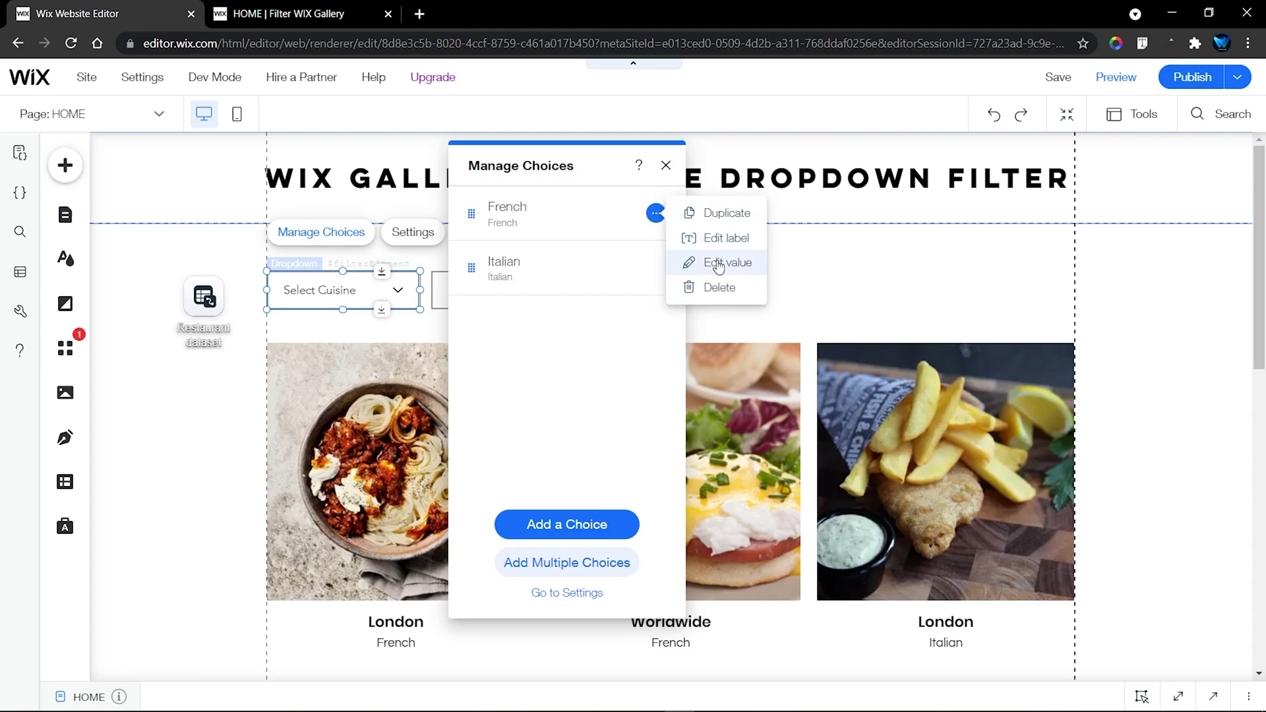
click(718, 264)
click(636, 213)
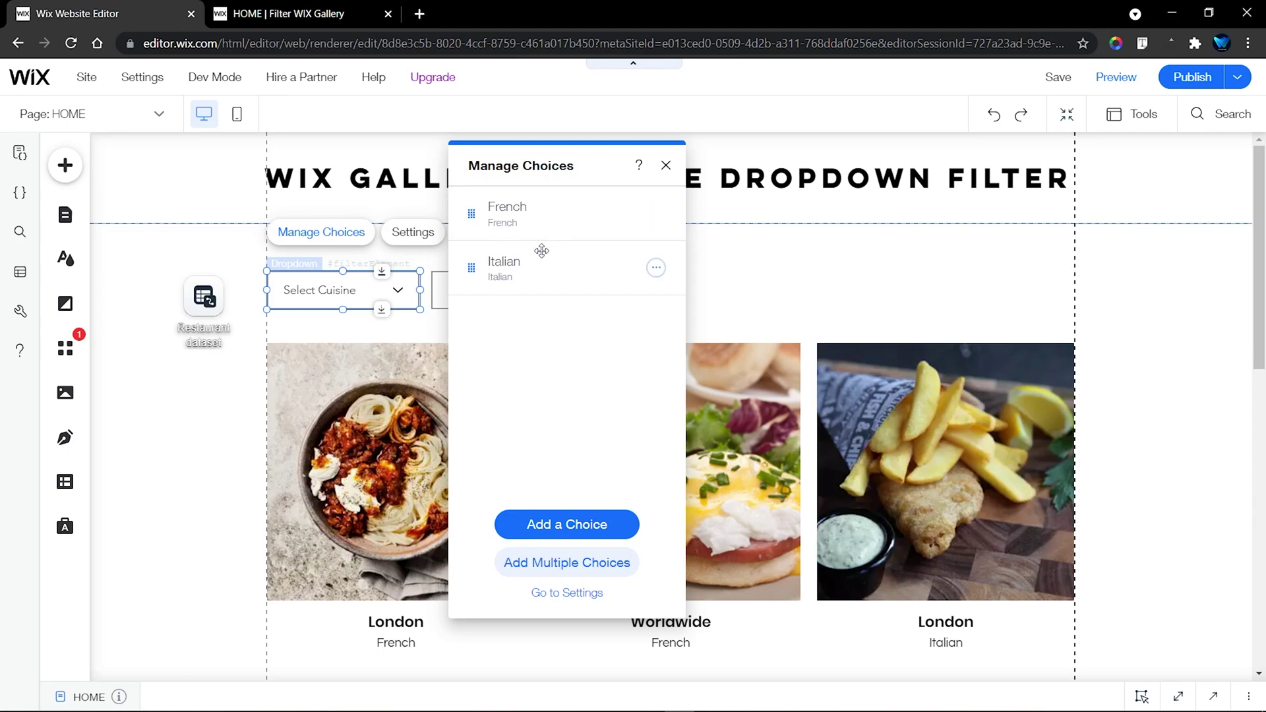
click(665, 166)
- Verify the London choice's label and value in the Location dropdown, then close its choices list
click(512, 293)
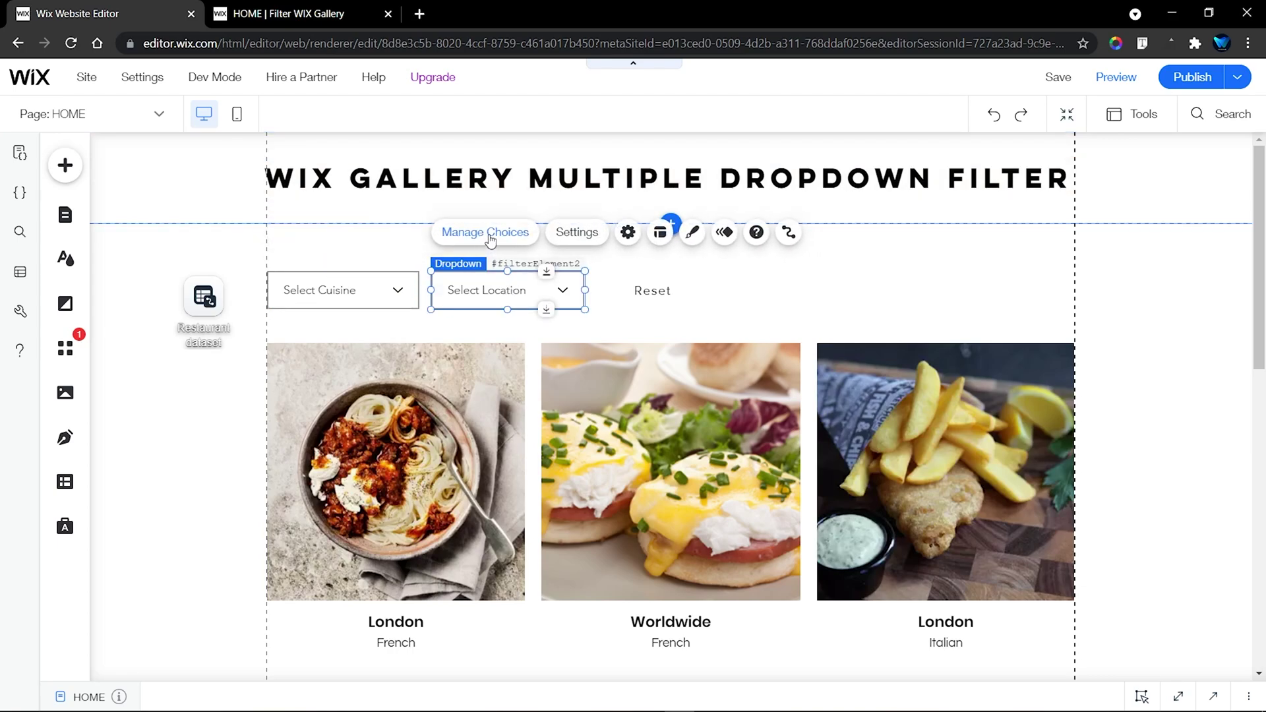
click(490, 239)
drag(305, 169, 721, 169)
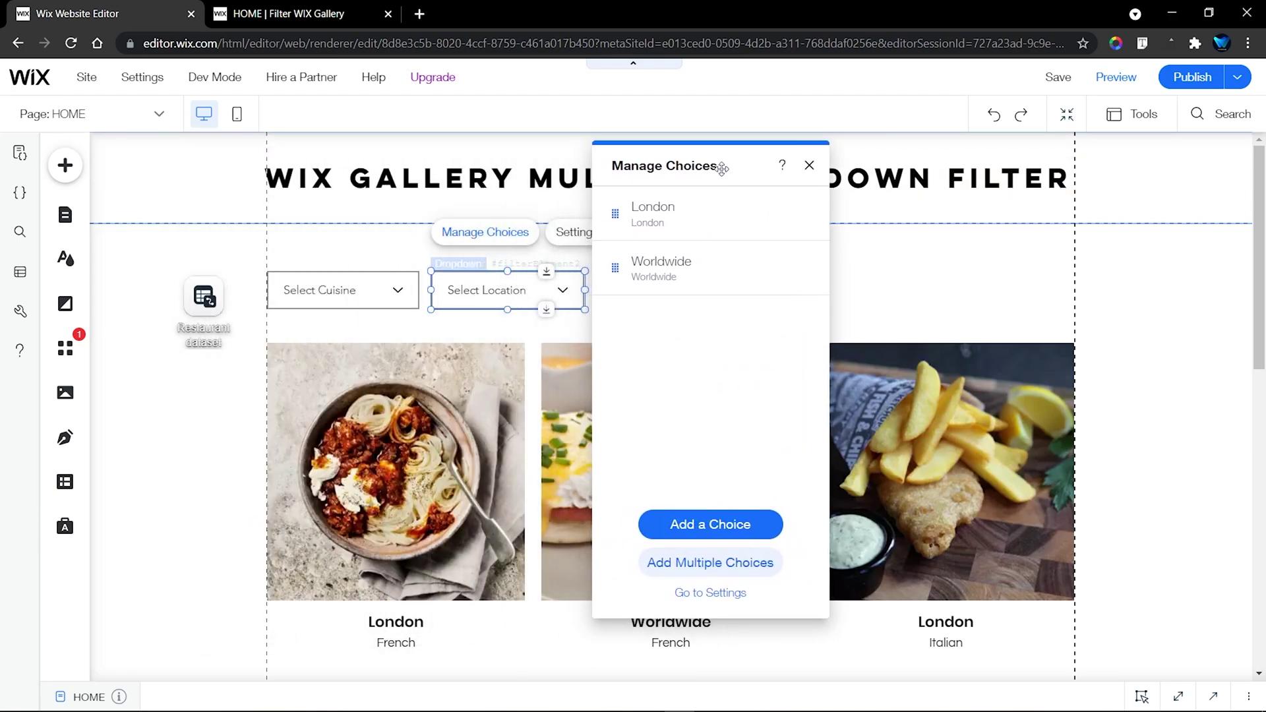
click(800, 213)
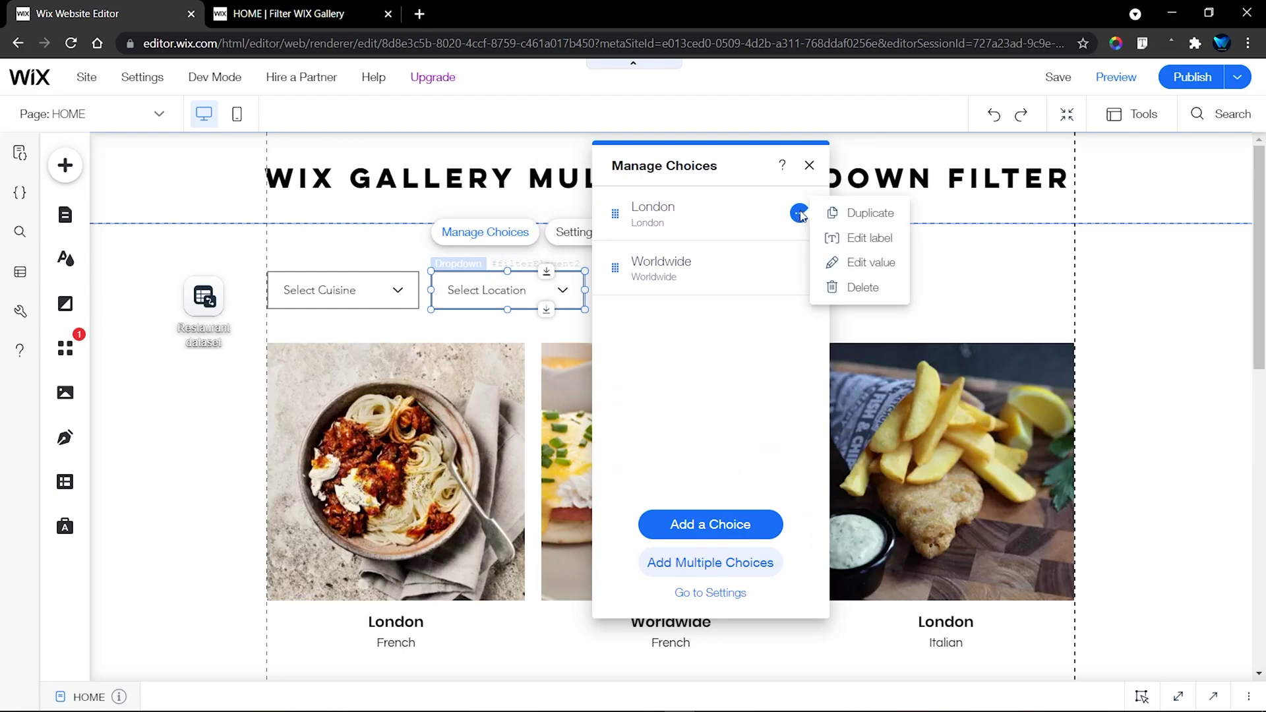
click(836, 238)
click(788, 211)
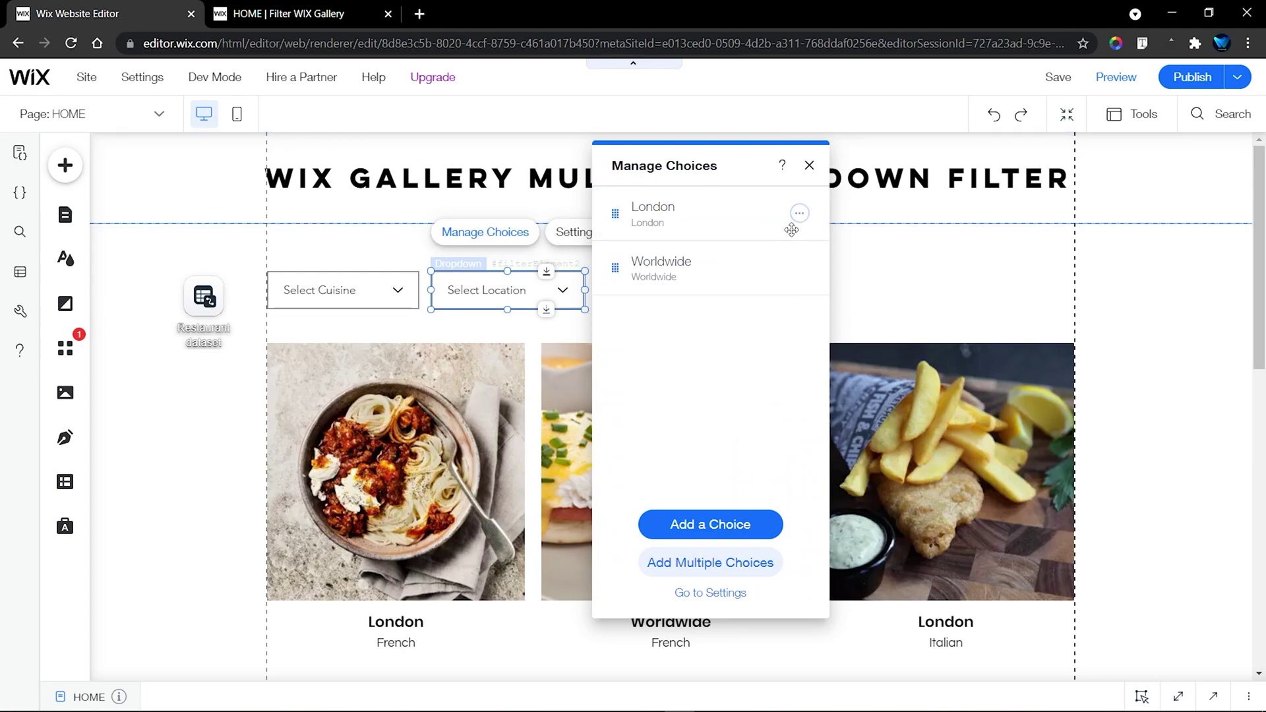
click(799, 213)
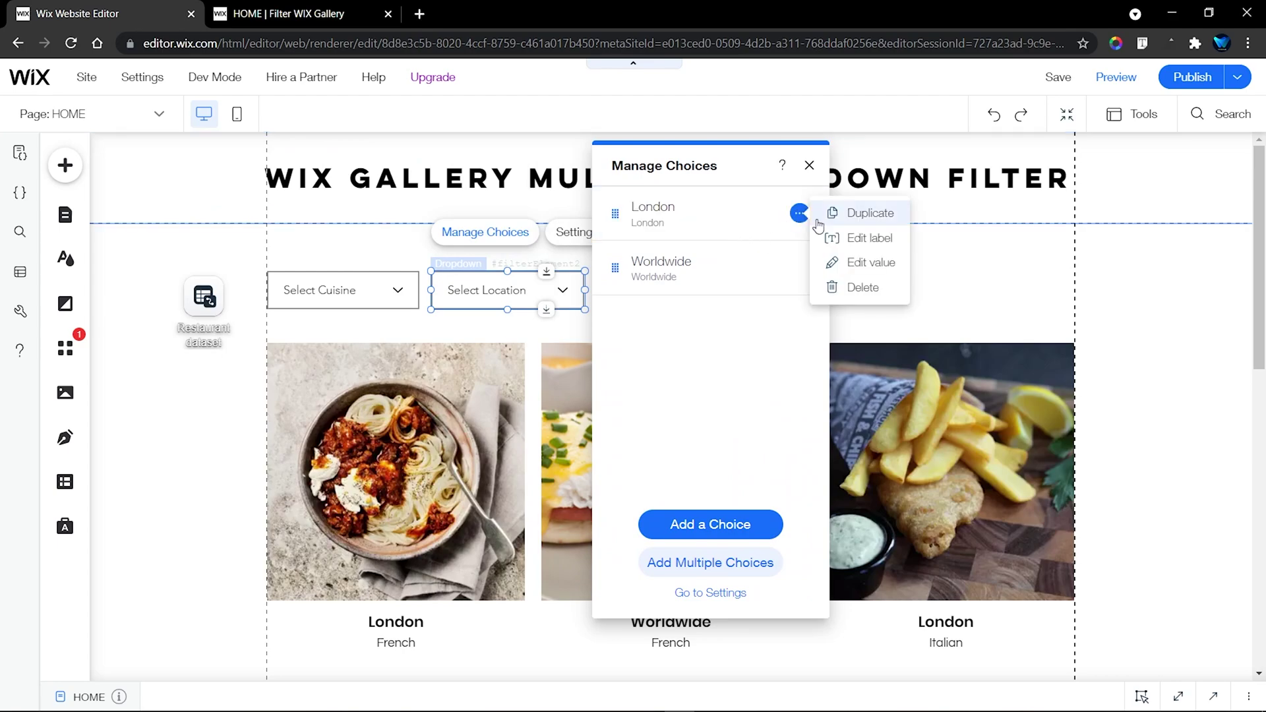
click(858, 264)
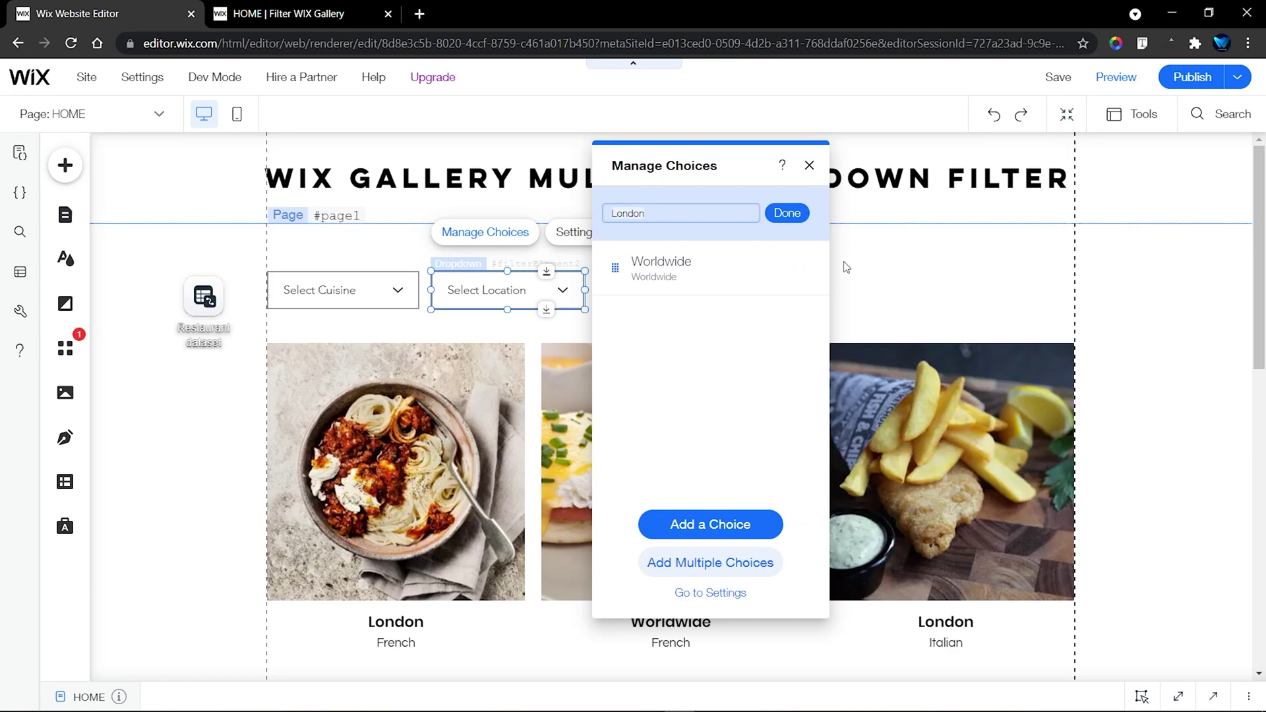
click(788, 213)
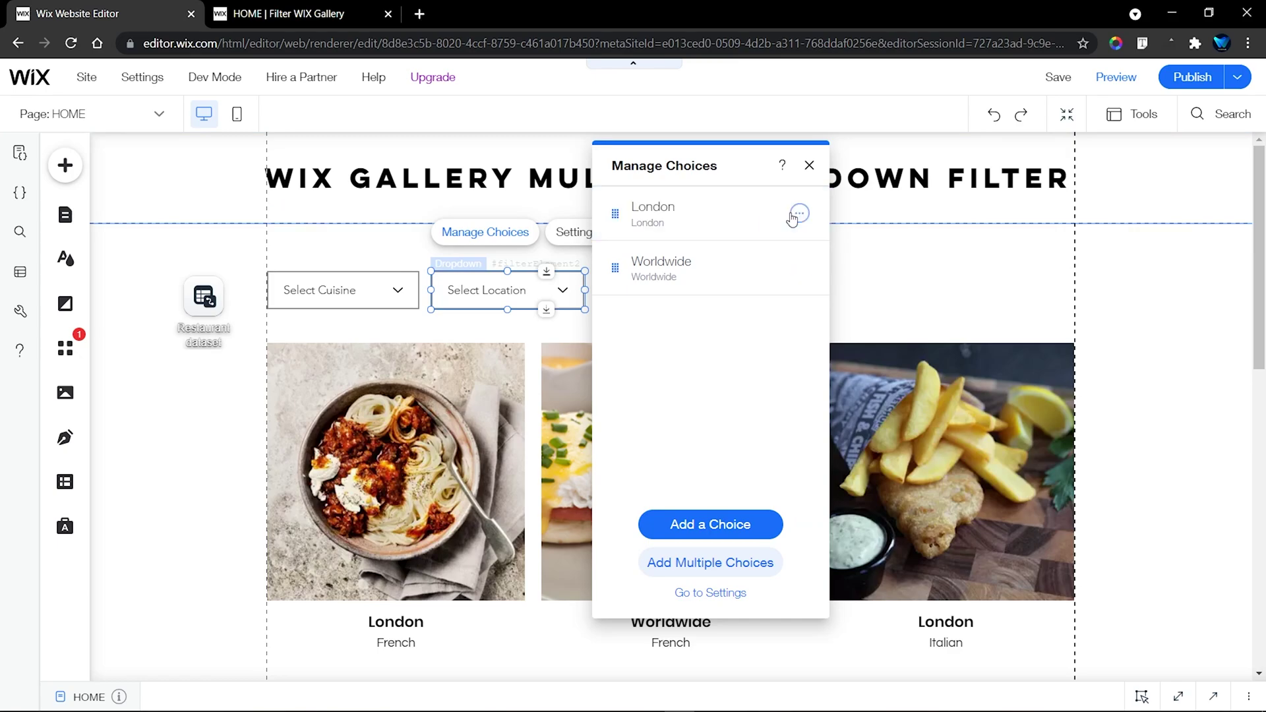
click(809, 165)
click(205, 297)
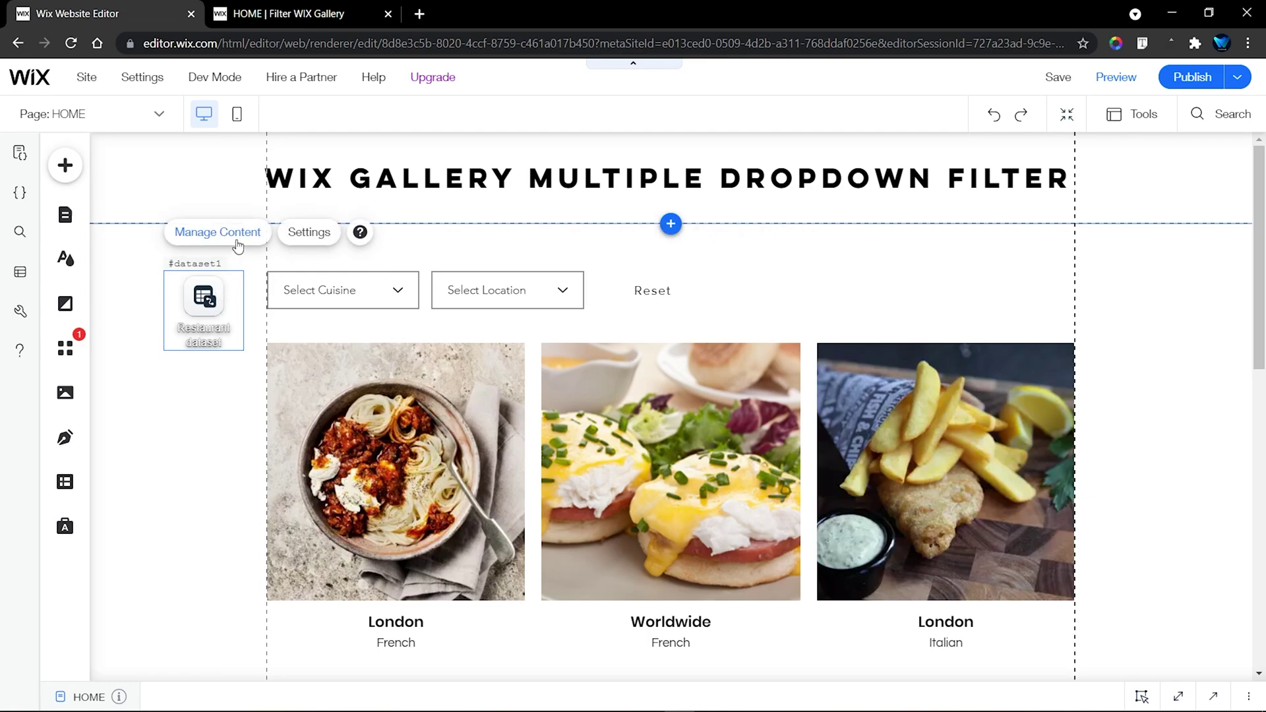
- Open the Restaurant collection and review the London and Worldwide values in all six Location cells
click(237, 241)
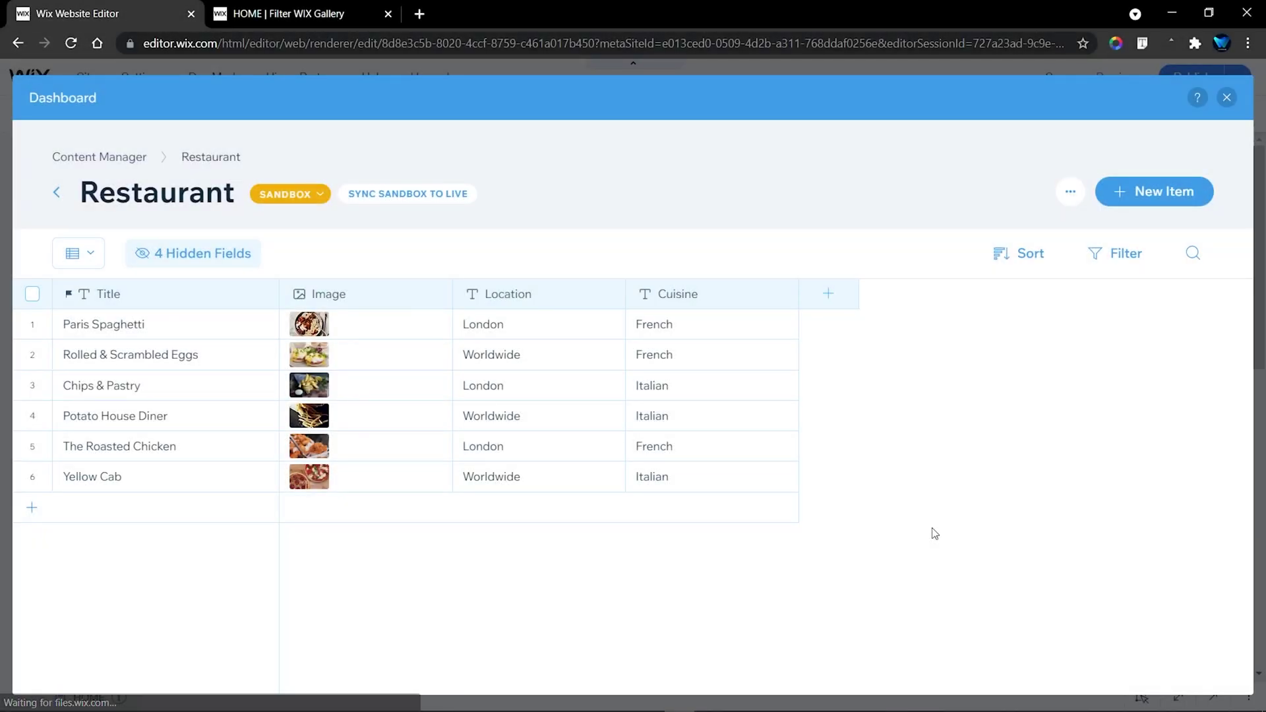
click(576, 294)
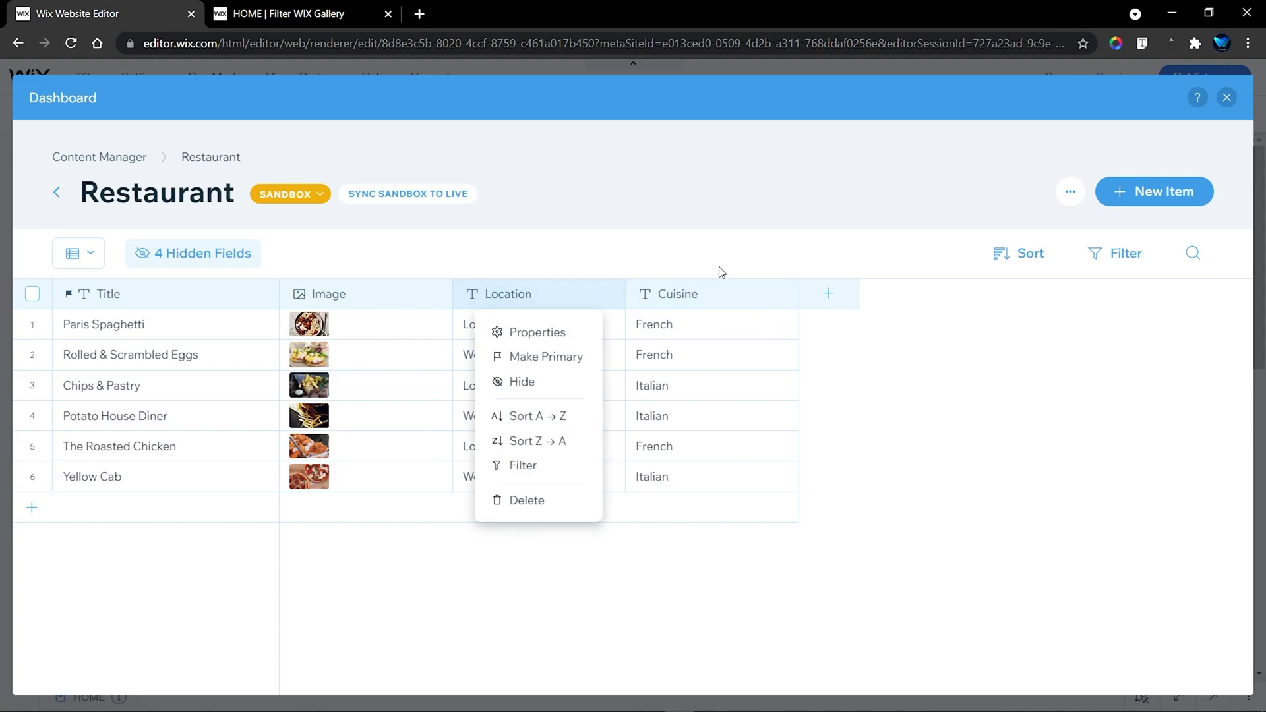
click(574, 300)
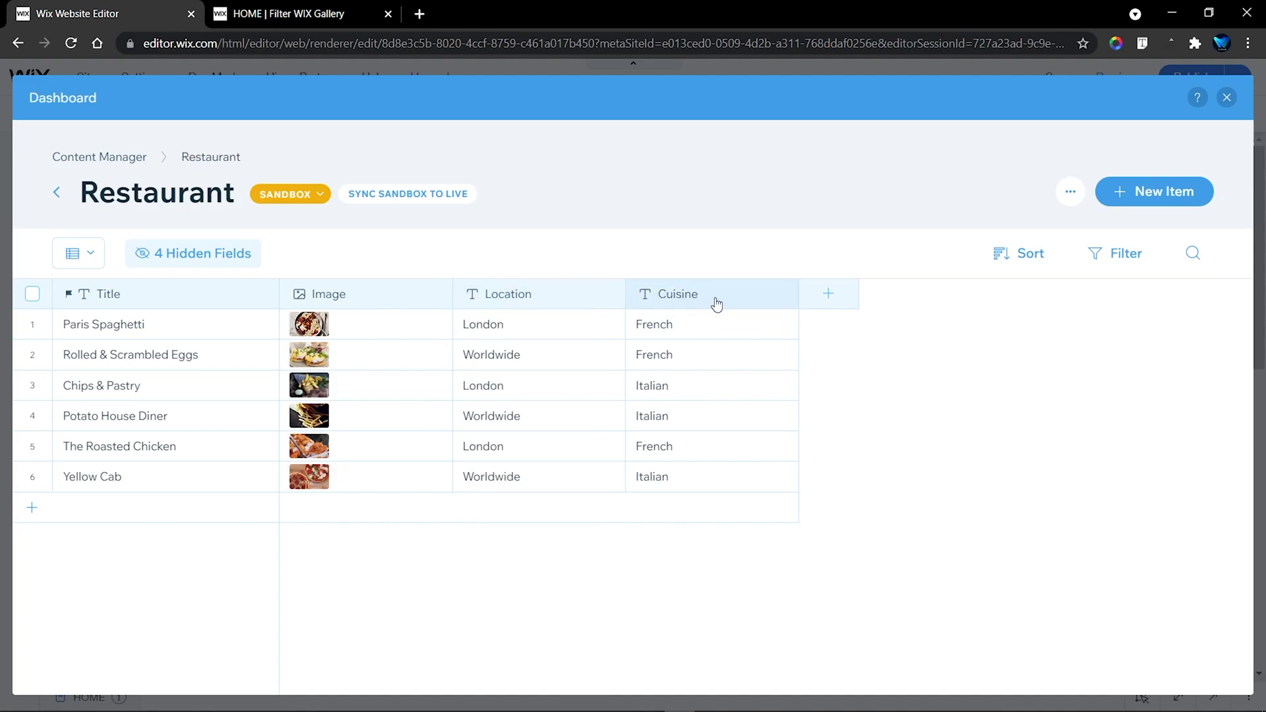
click(516, 327)
click(517, 356)
click(524, 326)
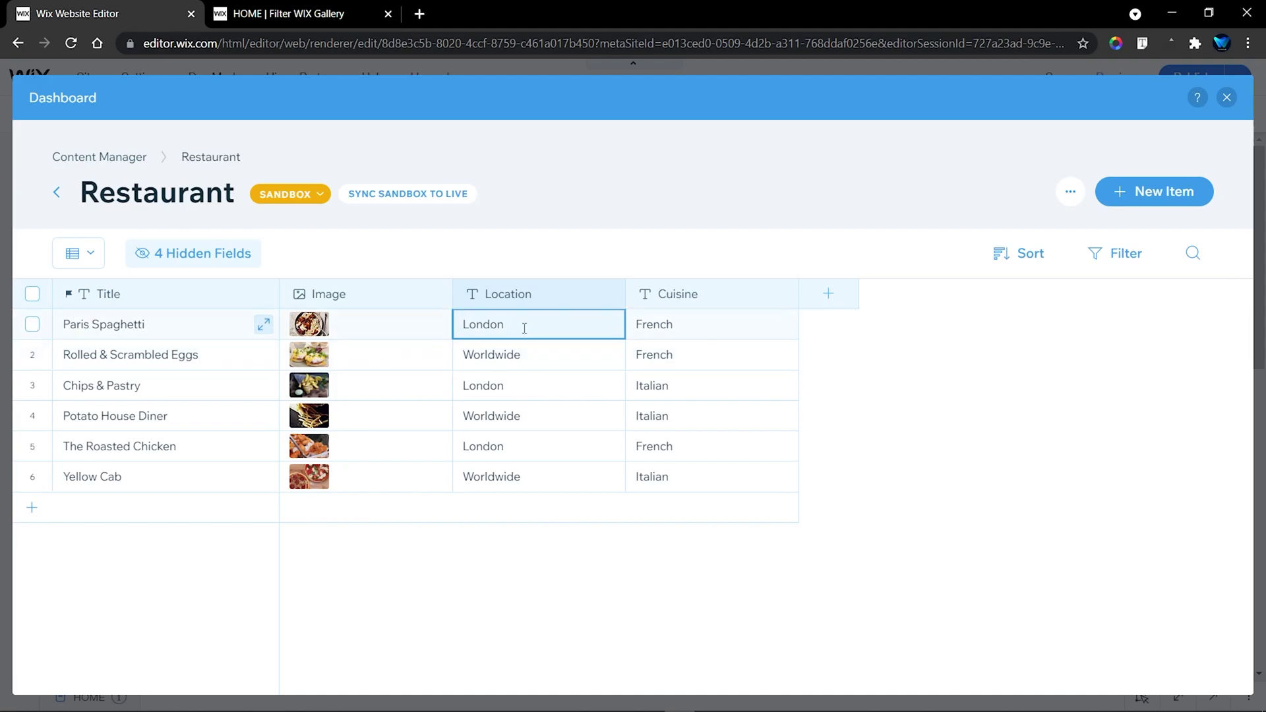
click(537, 357)
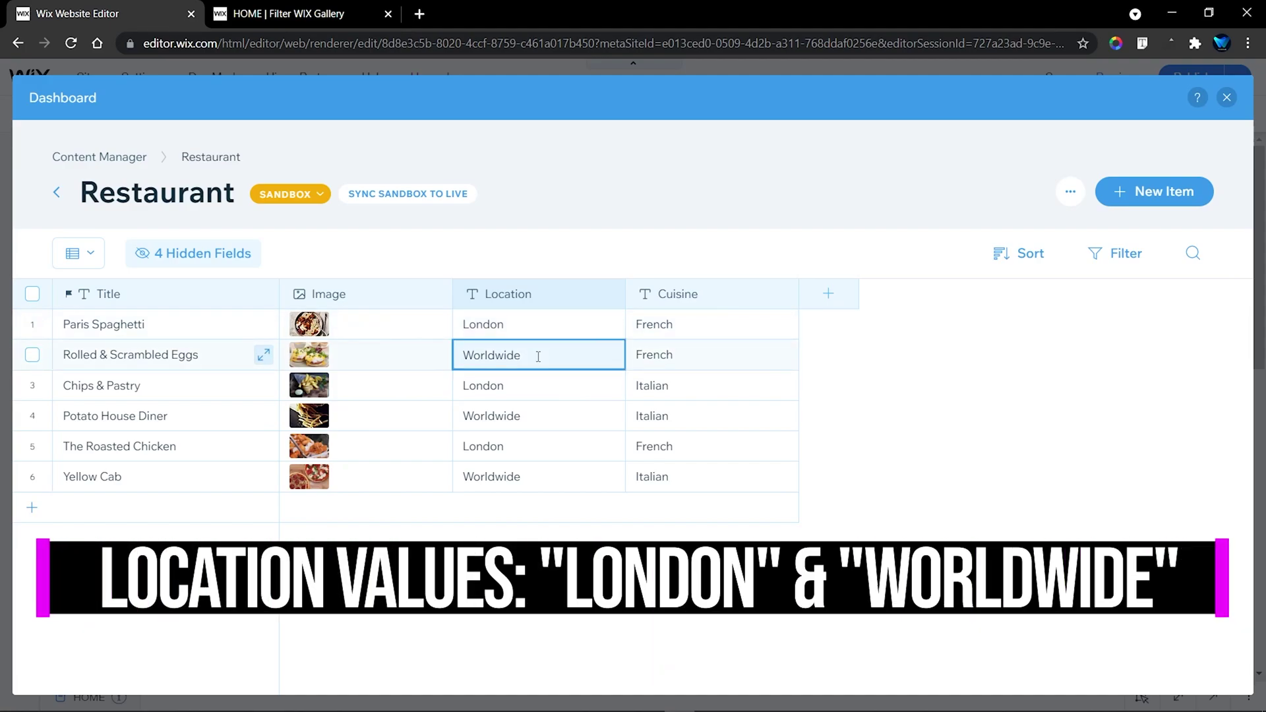
click(530, 389)
click(531, 415)
click(531, 446)
click(531, 477)
click(535, 327)
click(511, 350)
- Confirm the exact Cuisine texts French and Italian and Location text London in rows 1 and 3
click(698, 327)
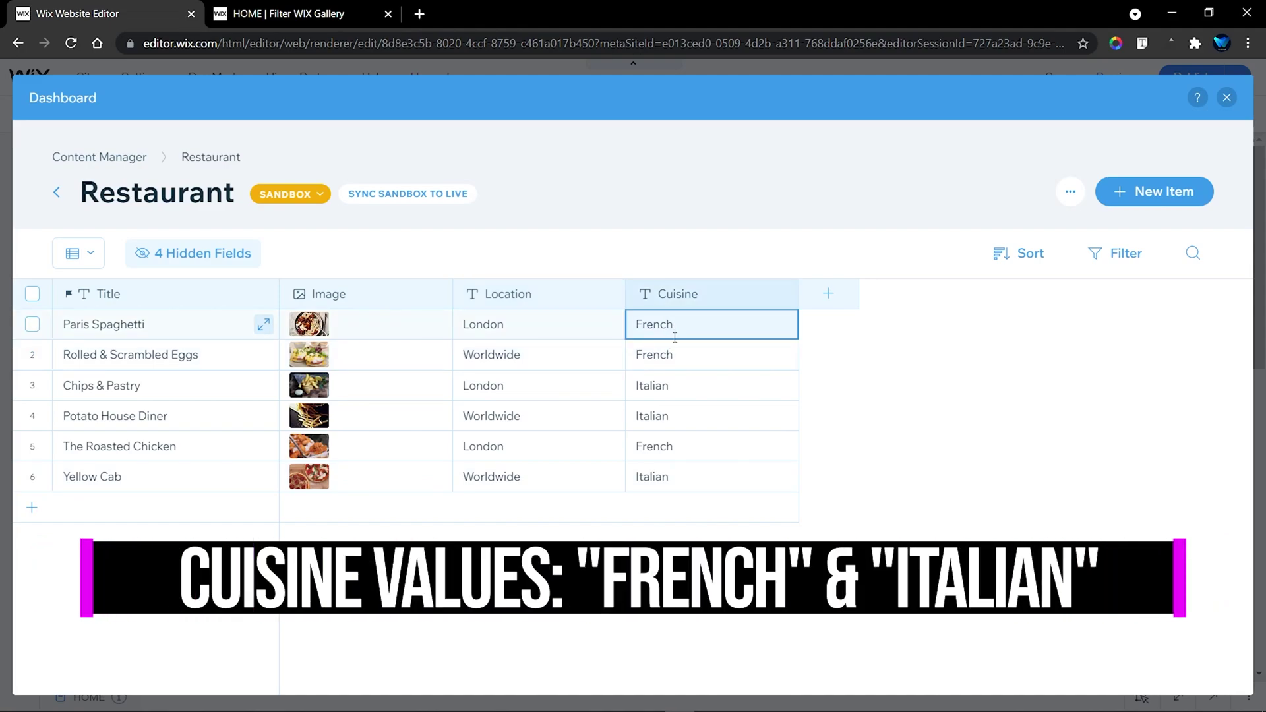
click(690, 391)
double_click(680, 324)
click(681, 386)
double_click(674, 385)
click(504, 325)
double_click(505, 325)
click(503, 386)
double_click(503, 385)
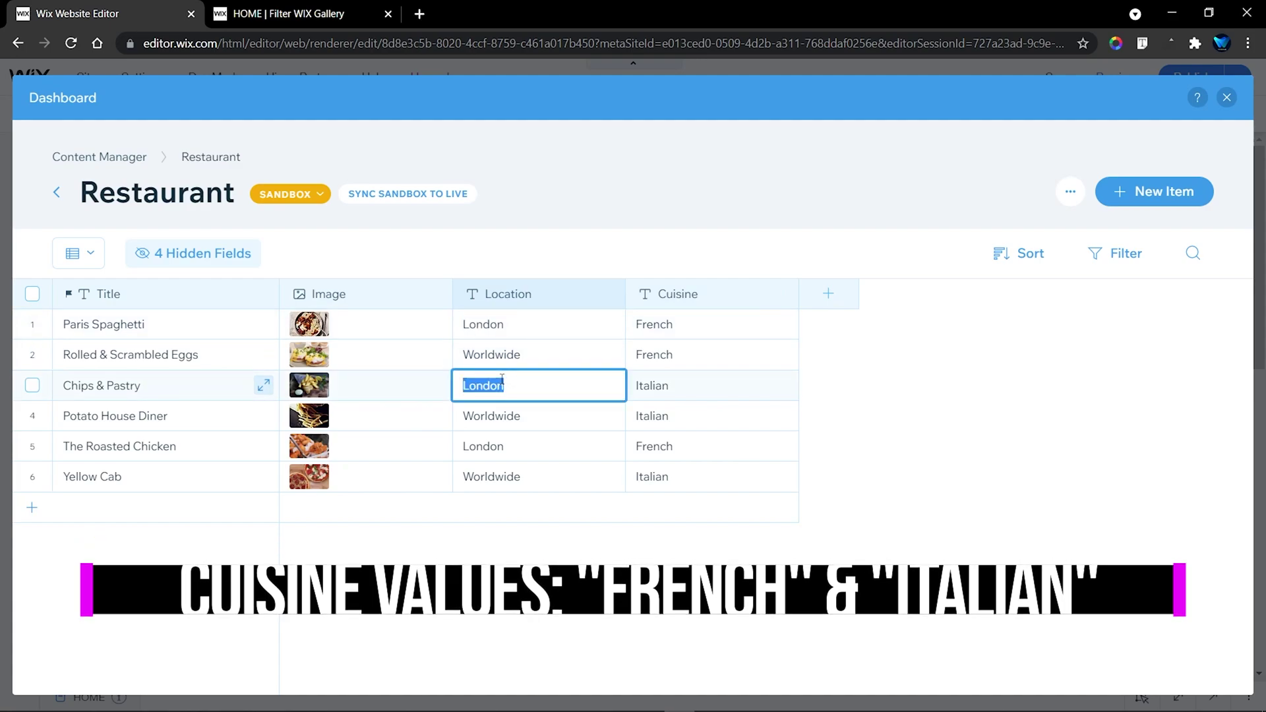
key(Escape)
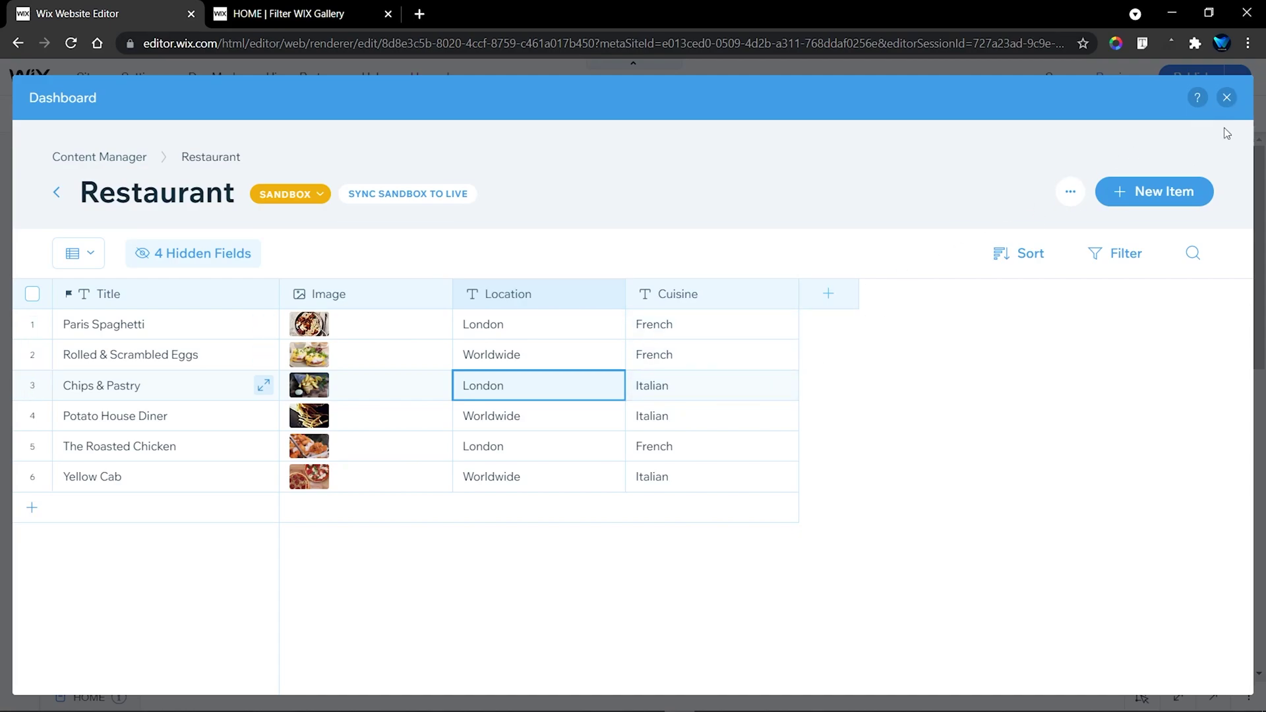
click(1226, 97)
click(343, 290)
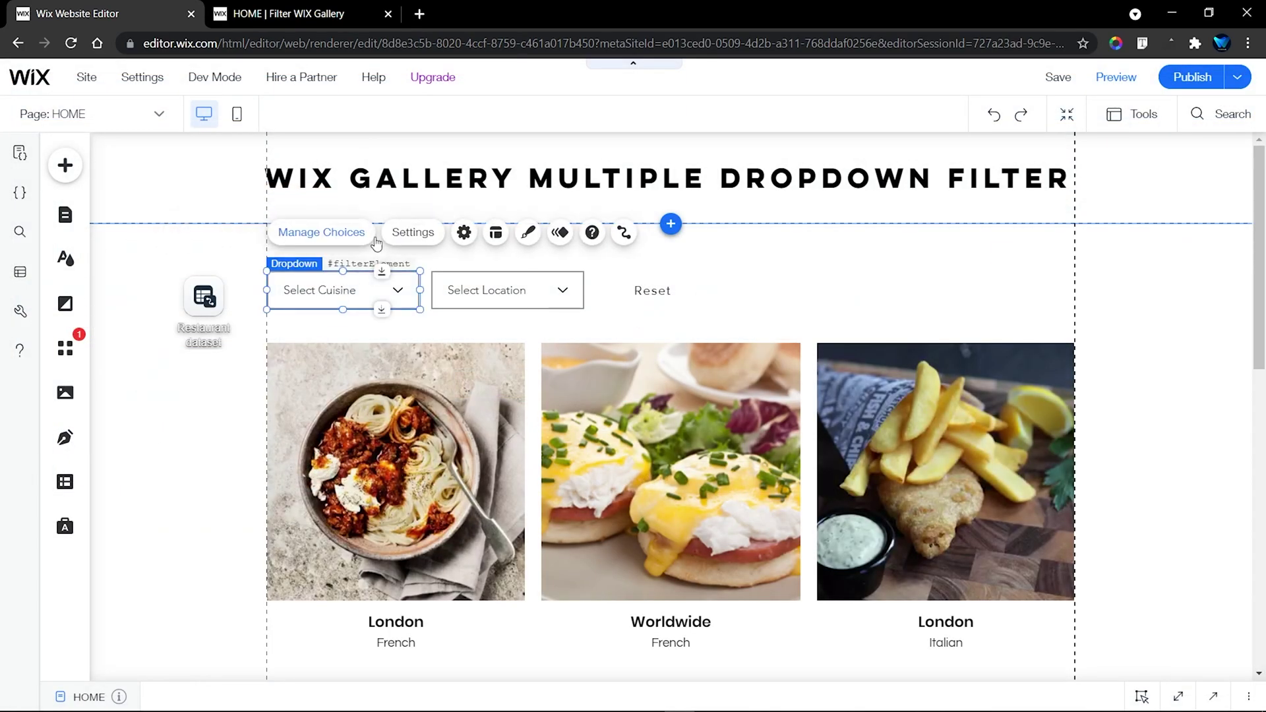
click(337, 232)
click(865, 225)
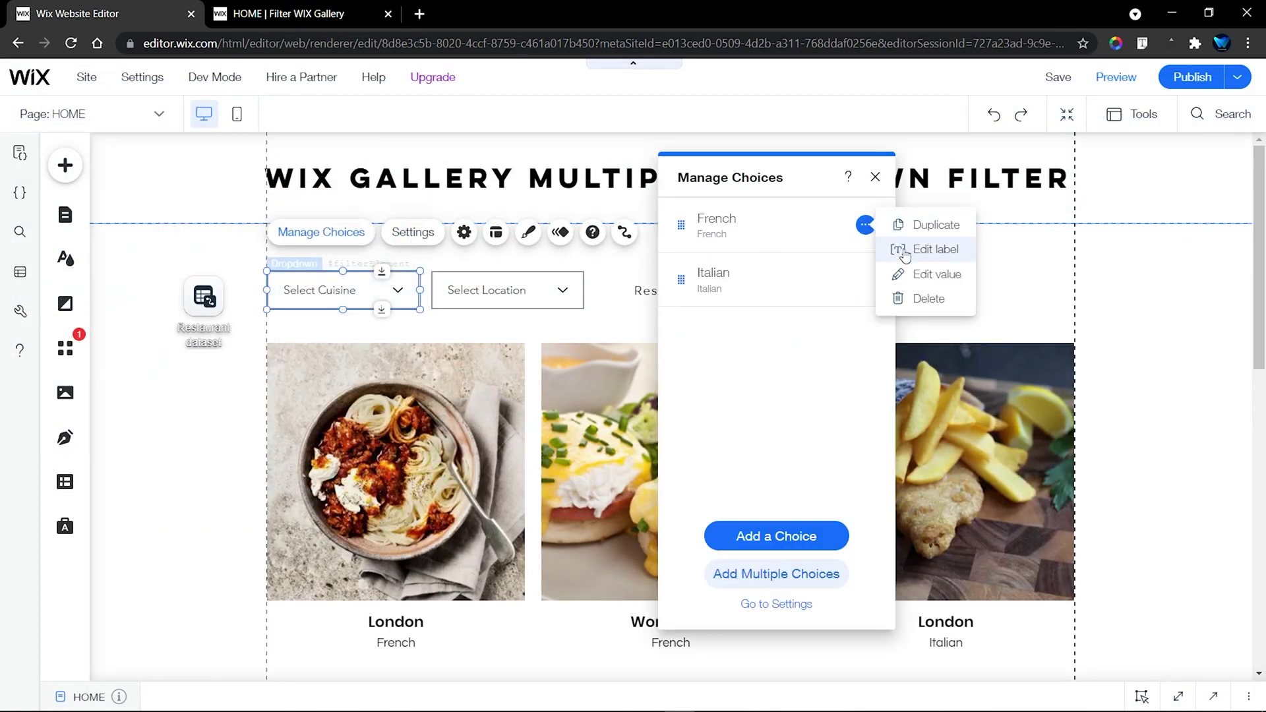
click(936, 274)
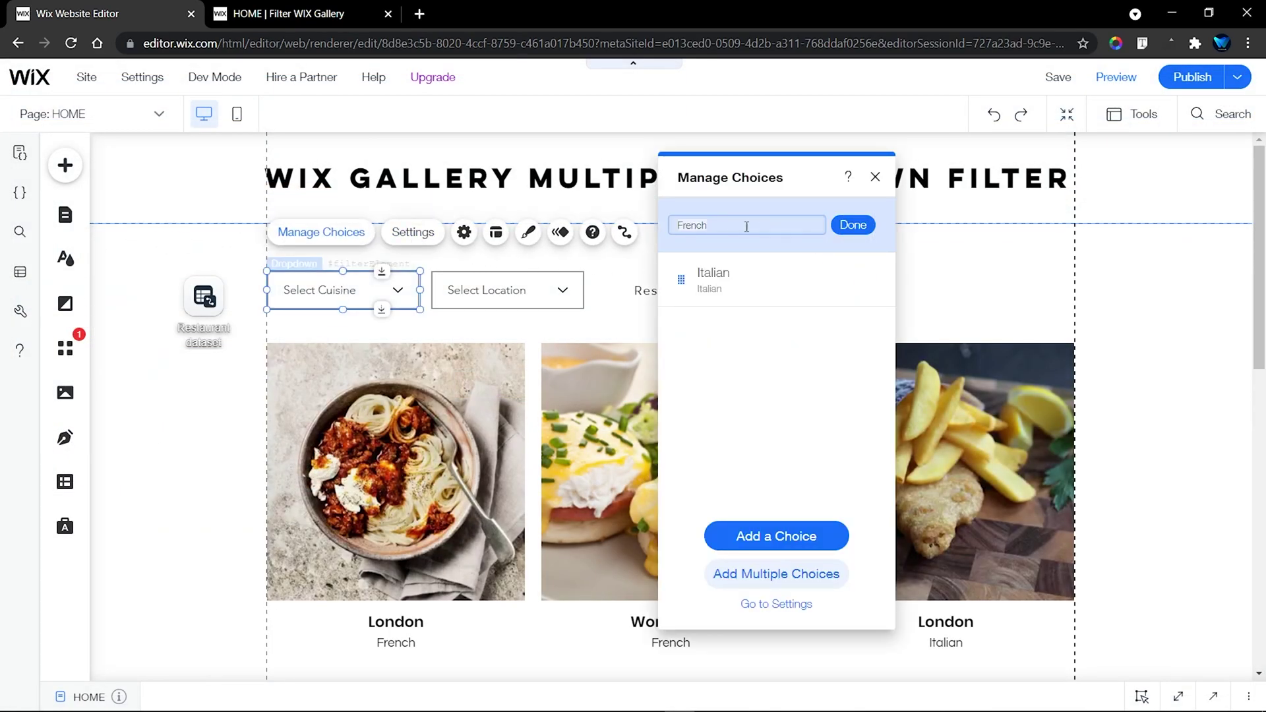
click(853, 225)
click(875, 177)
click(1010, 275)
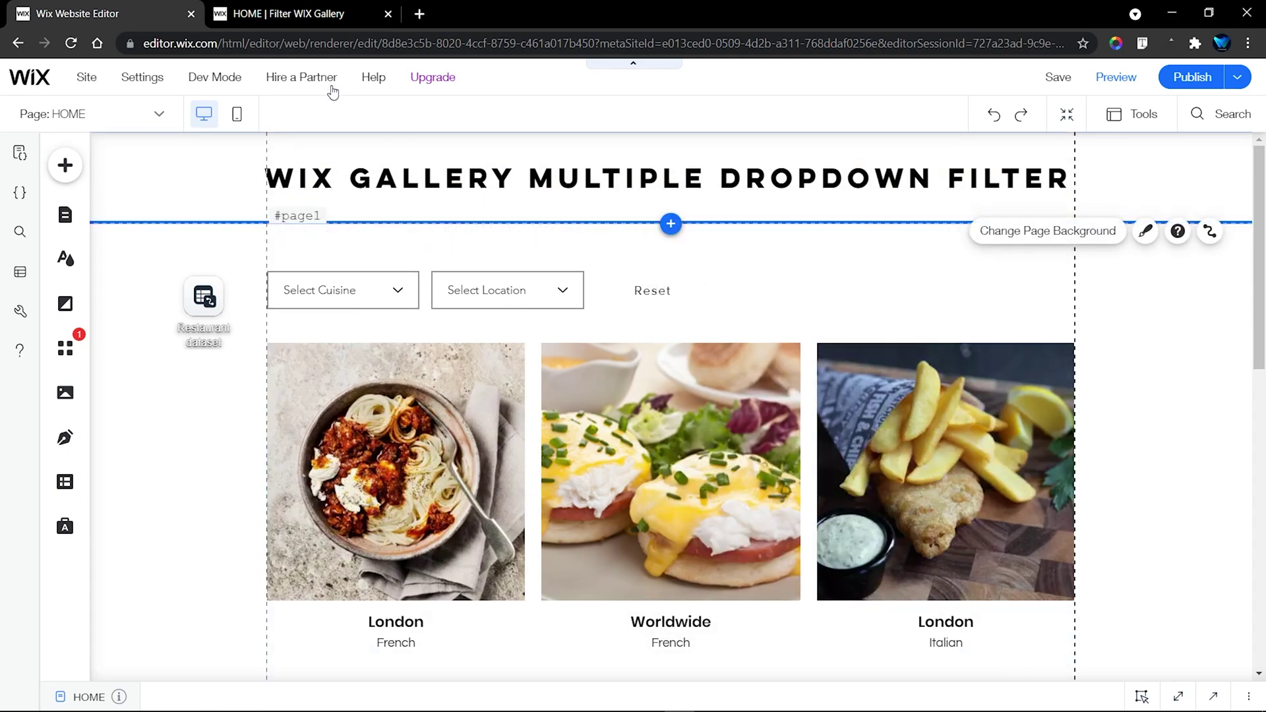
mouse_move(300, 77)
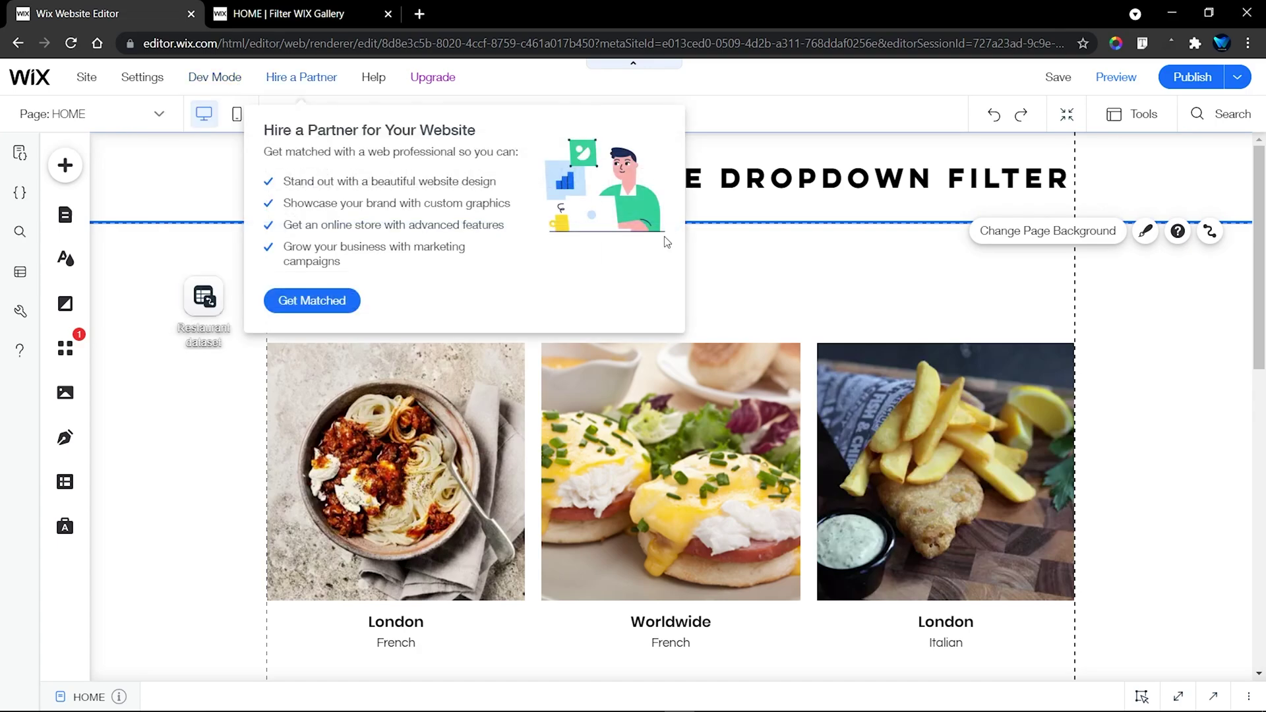
- Maximize the HOME page code and walk through the wix-data import and the onReady block
click(1178, 697)
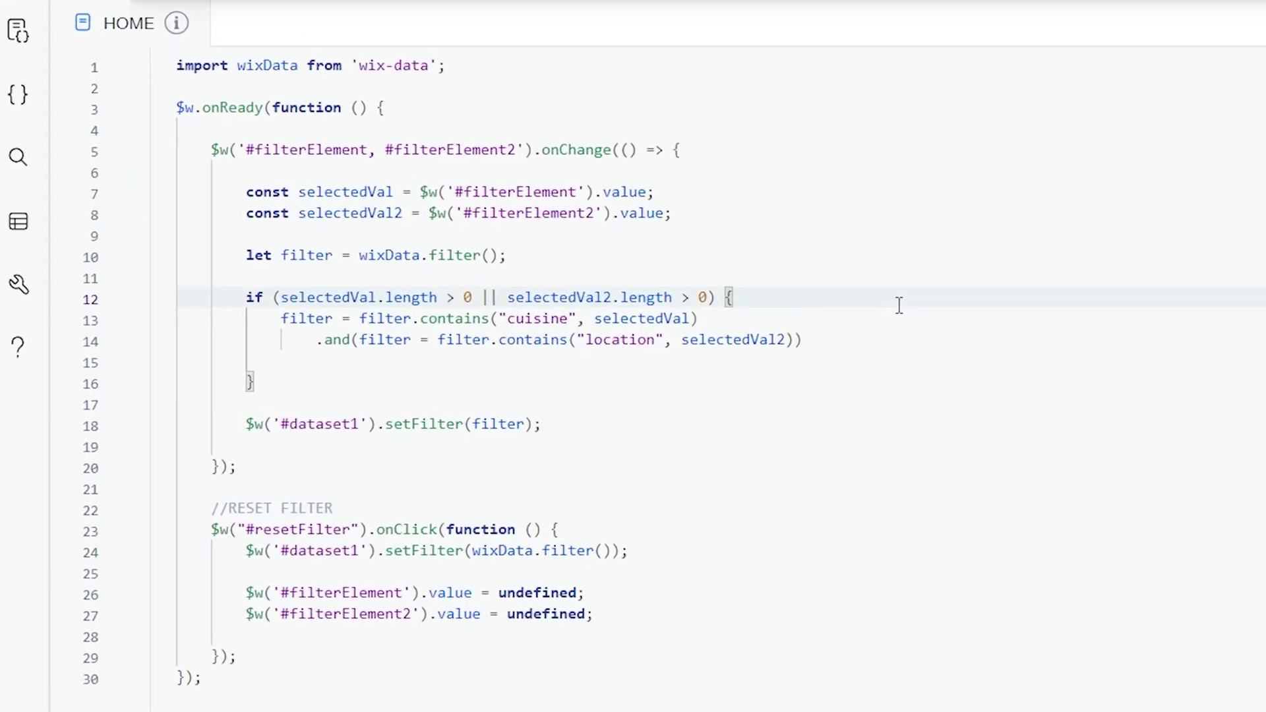
drag(178, 67, 257, 691)
click(963, 198)
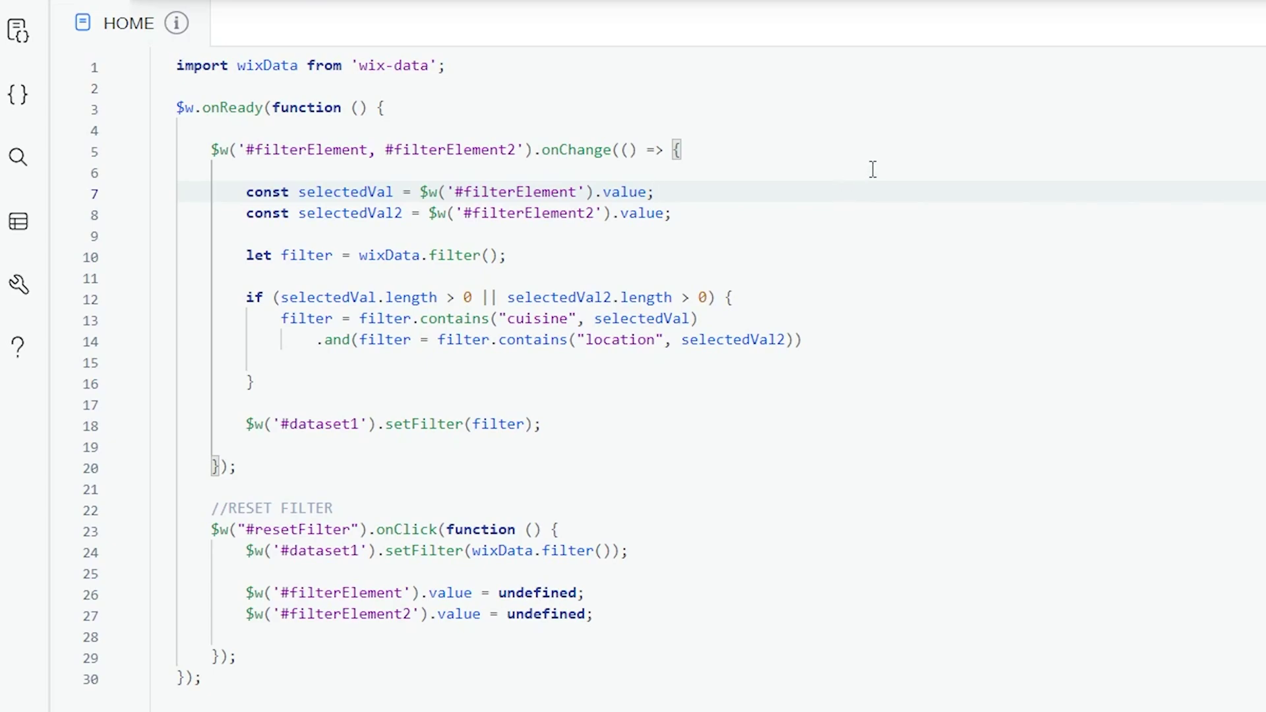
click(916, 145)
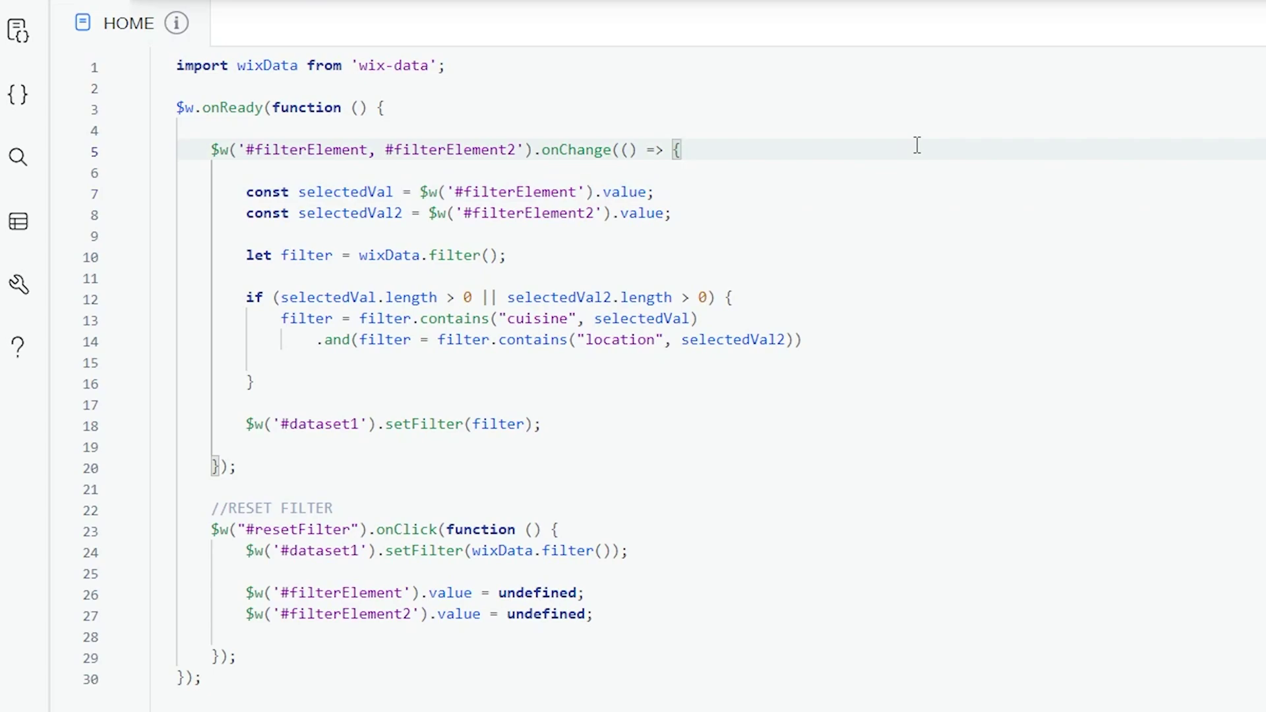
click(476, 66)
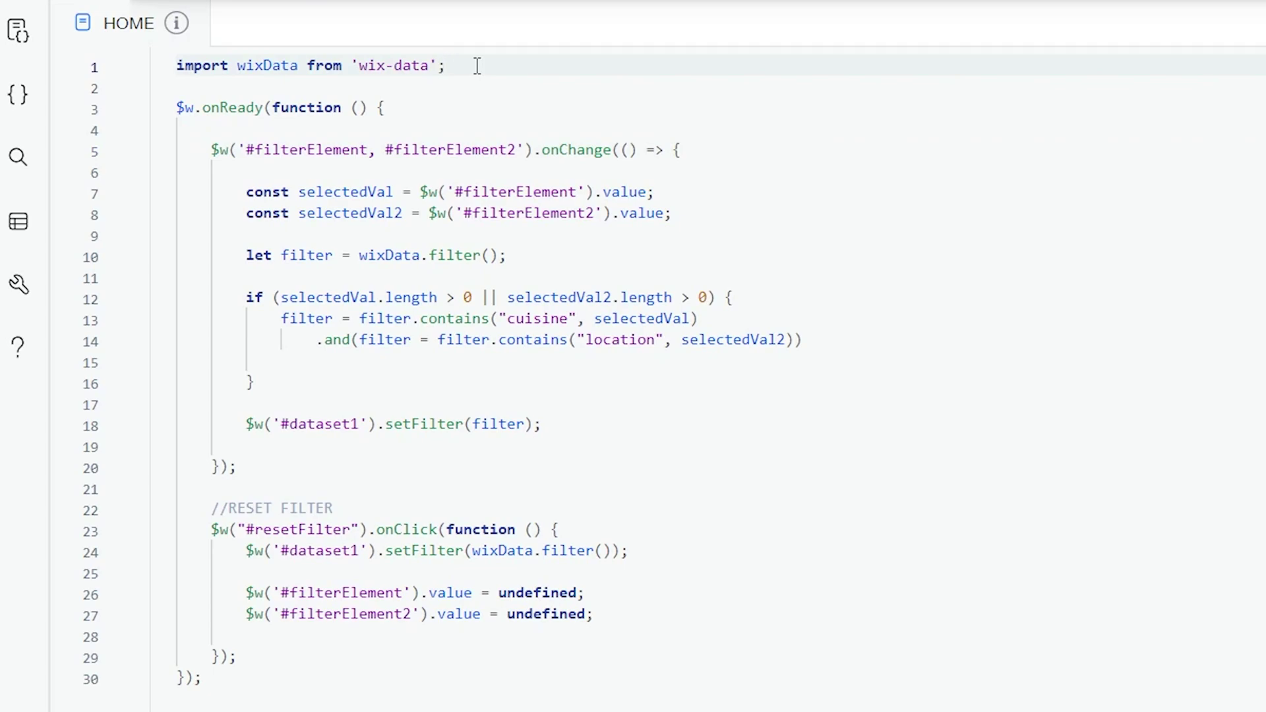
click(409, 107)
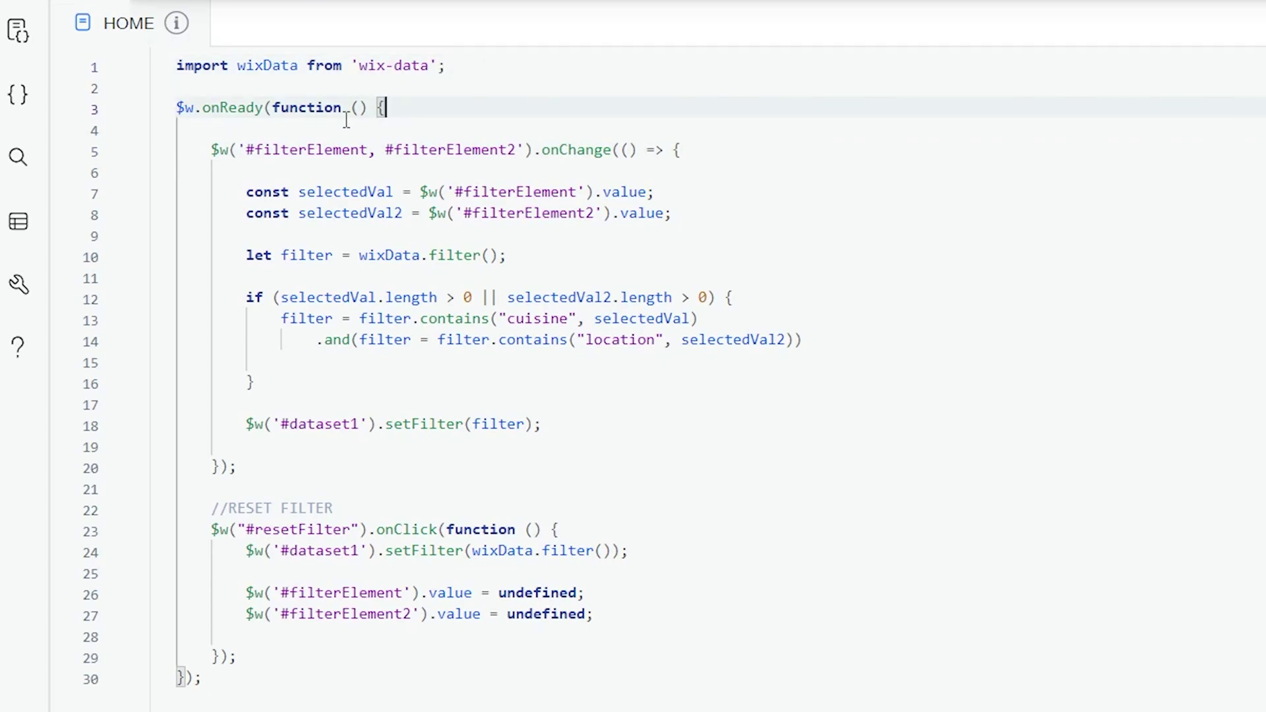
drag(203, 153, 608, 617)
click(796, 554)
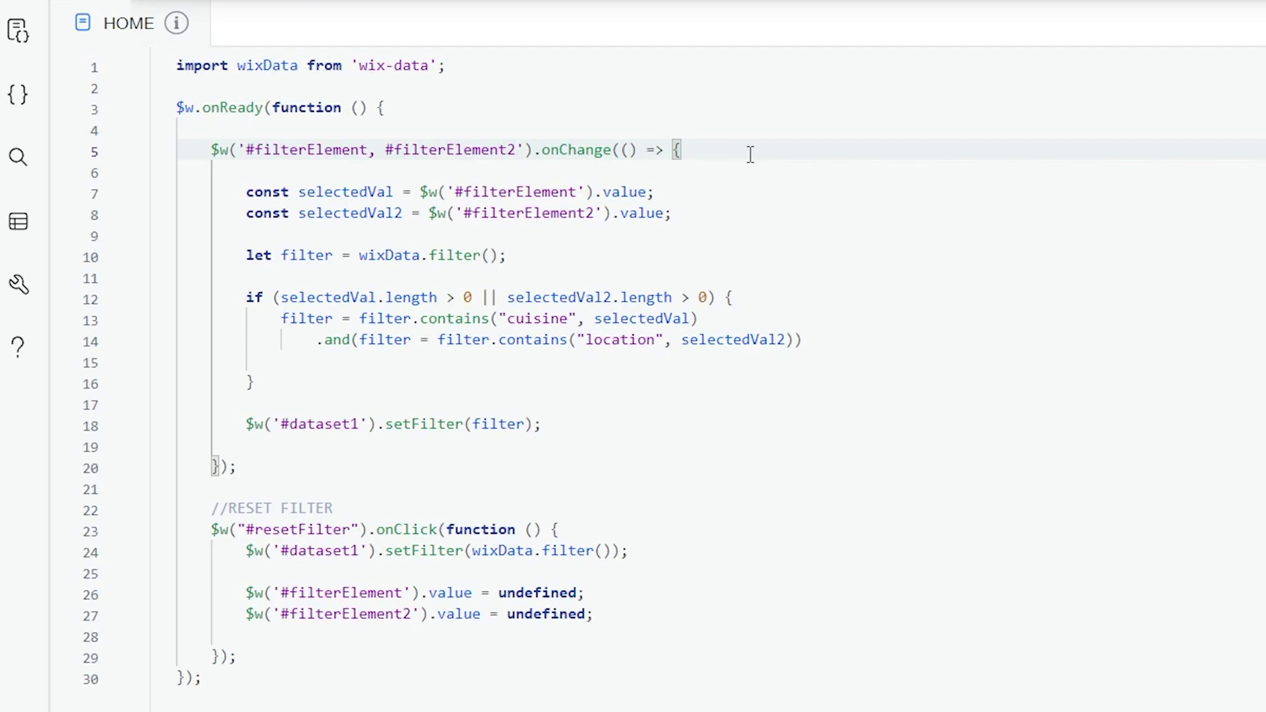
- Highlight the onChange handler and the dropdown IDs #filterElement and #filterElement2 on line 5
drag(205, 150, 277, 653)
click(241, 653)
drag(212, 131, 299, 455)
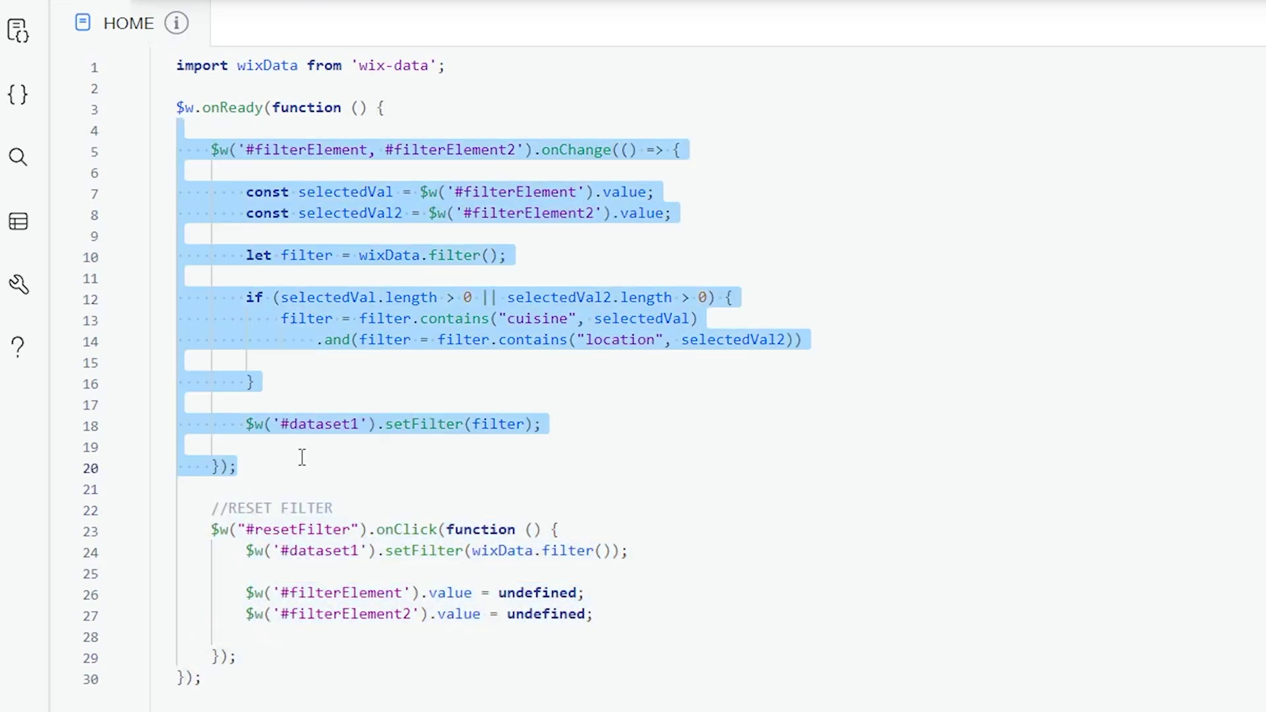
click(300, 463)
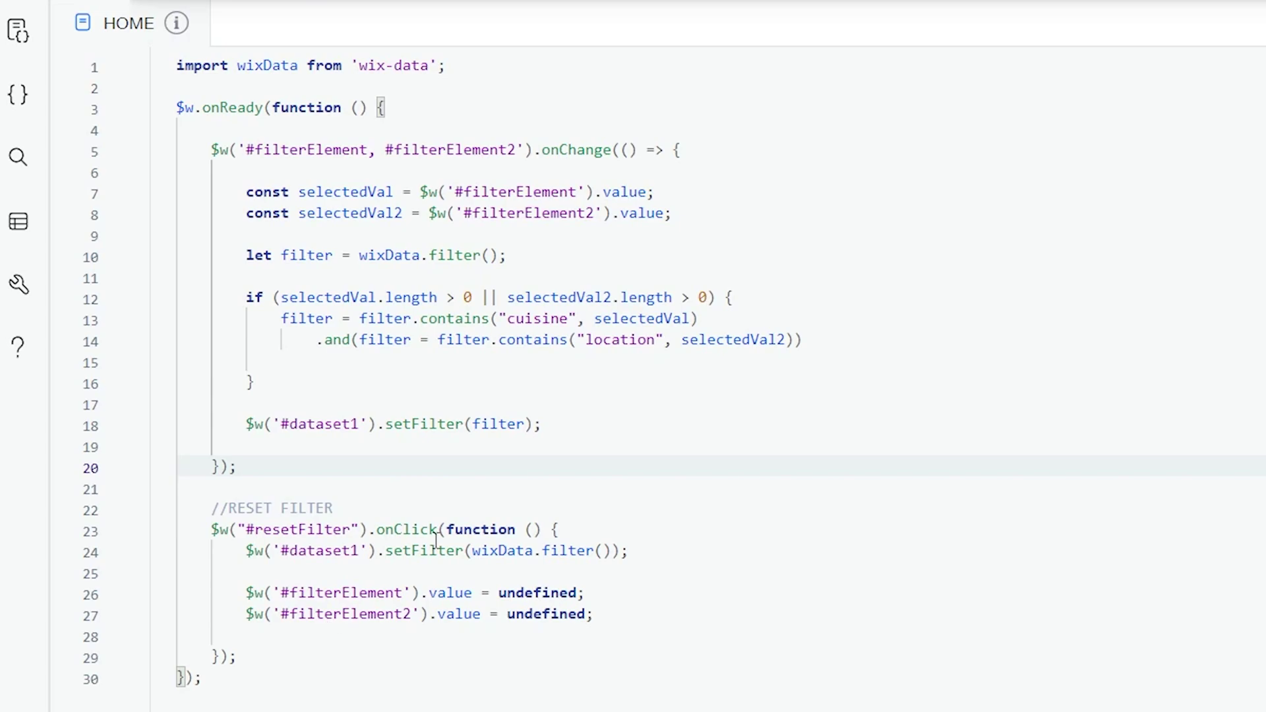
click(653, 197)
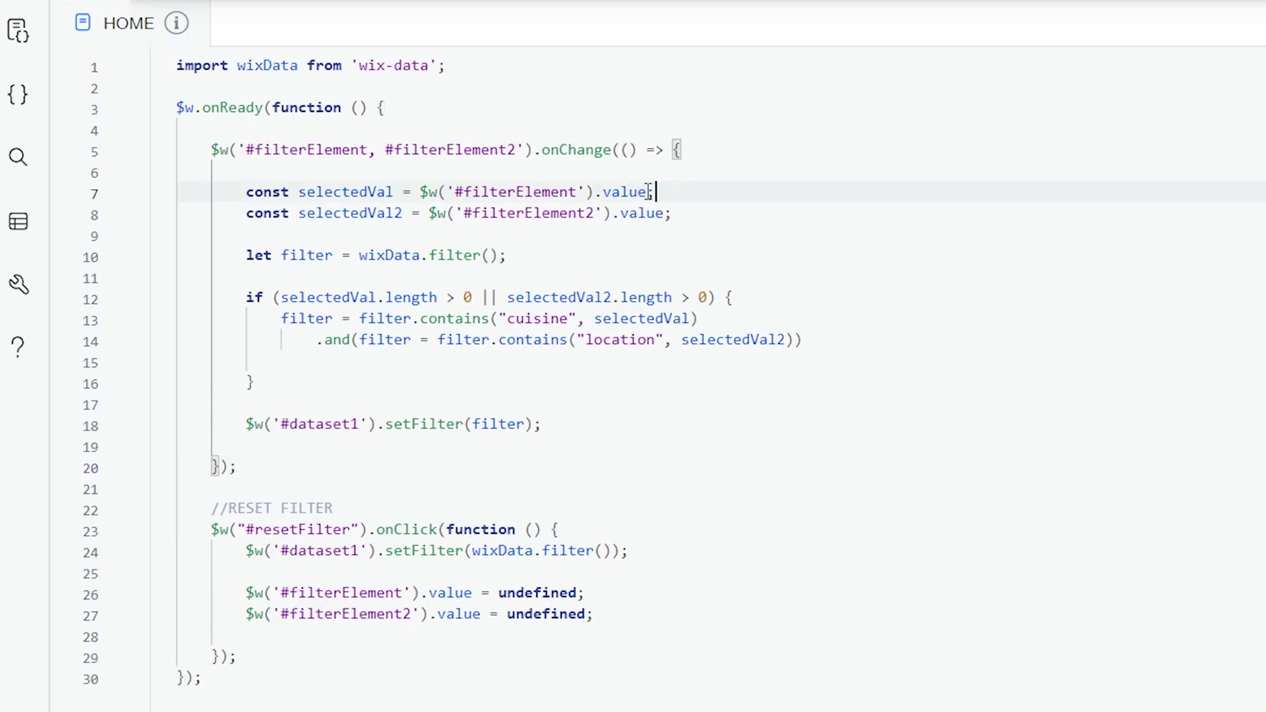
double_click(294, 150)
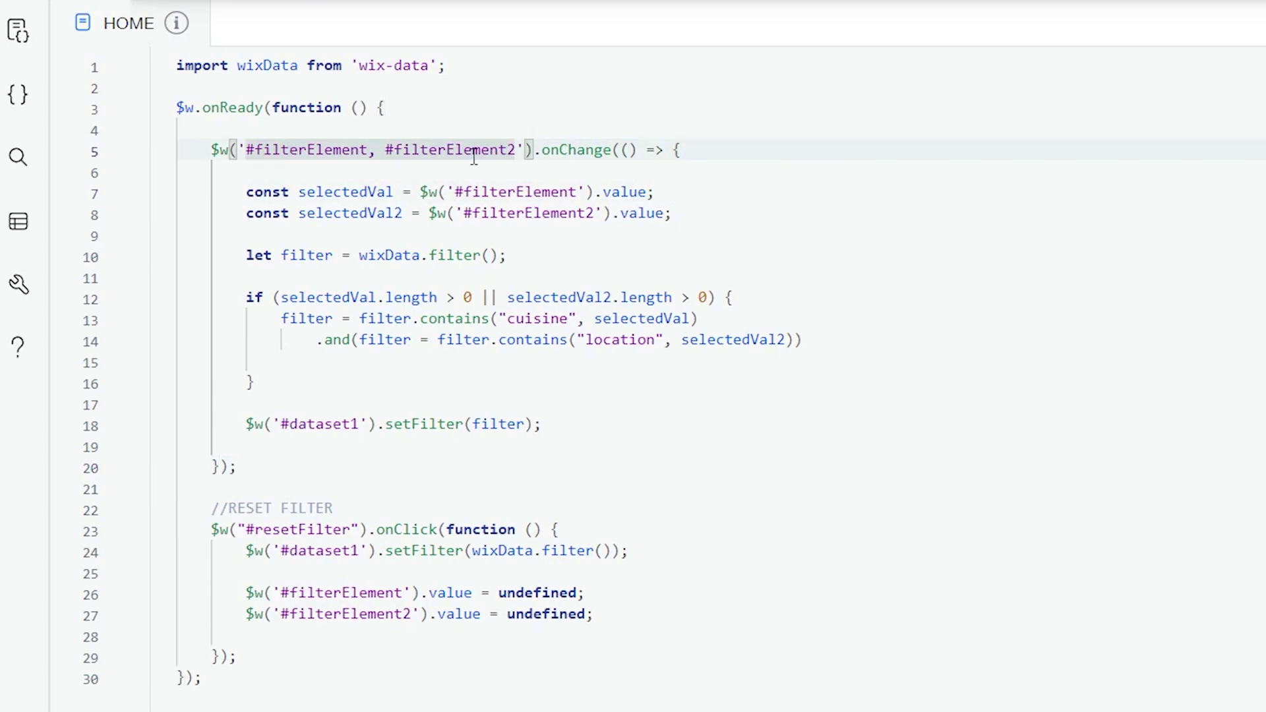
click(321, 149)
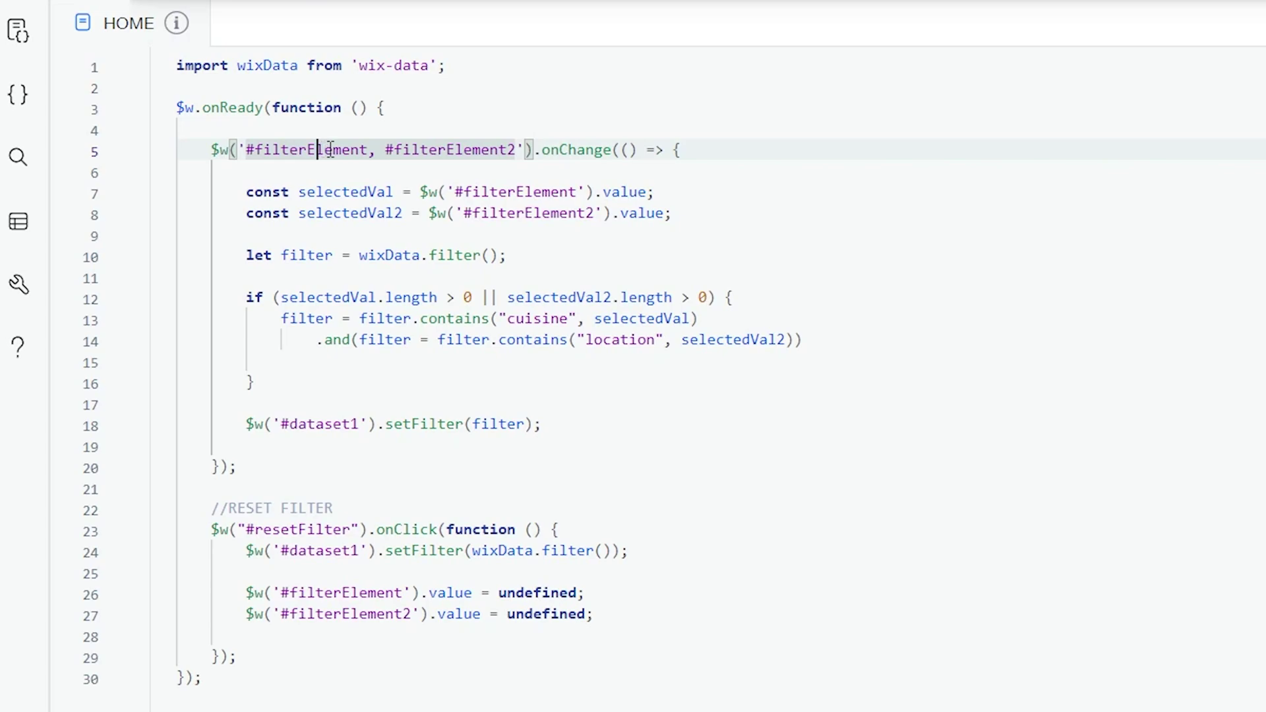
click(464, 150)
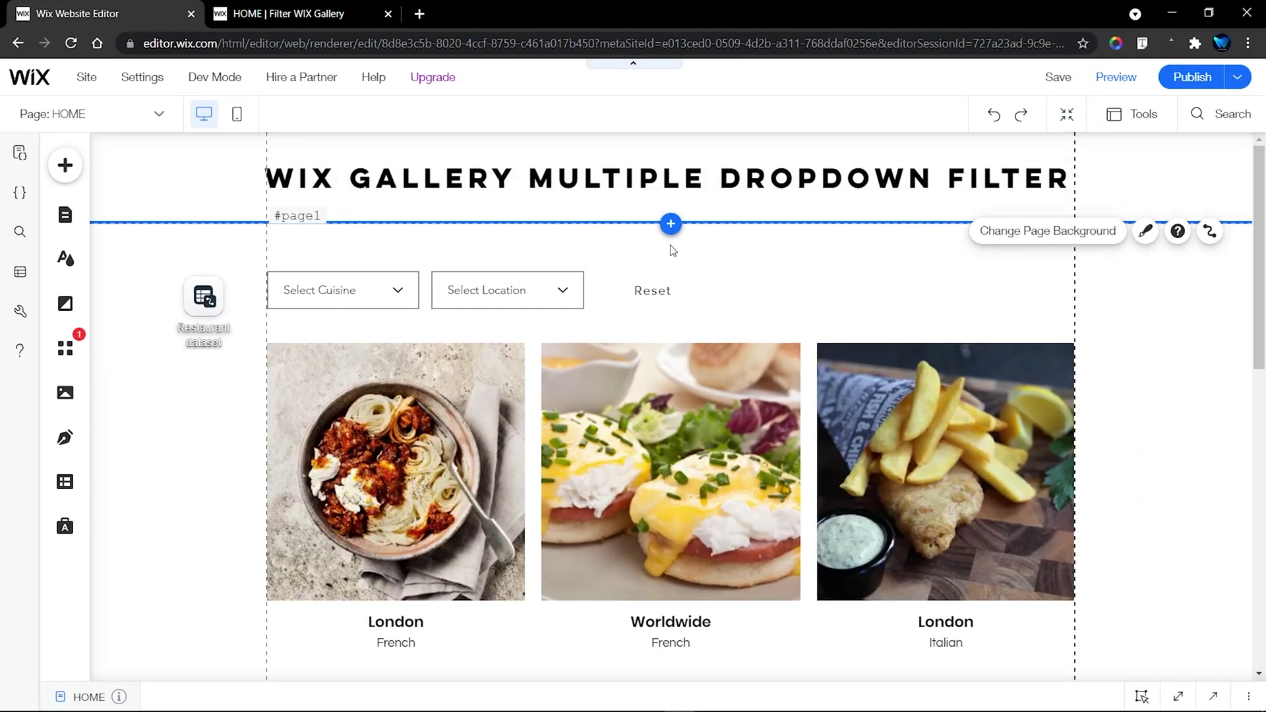
click(342, 289)
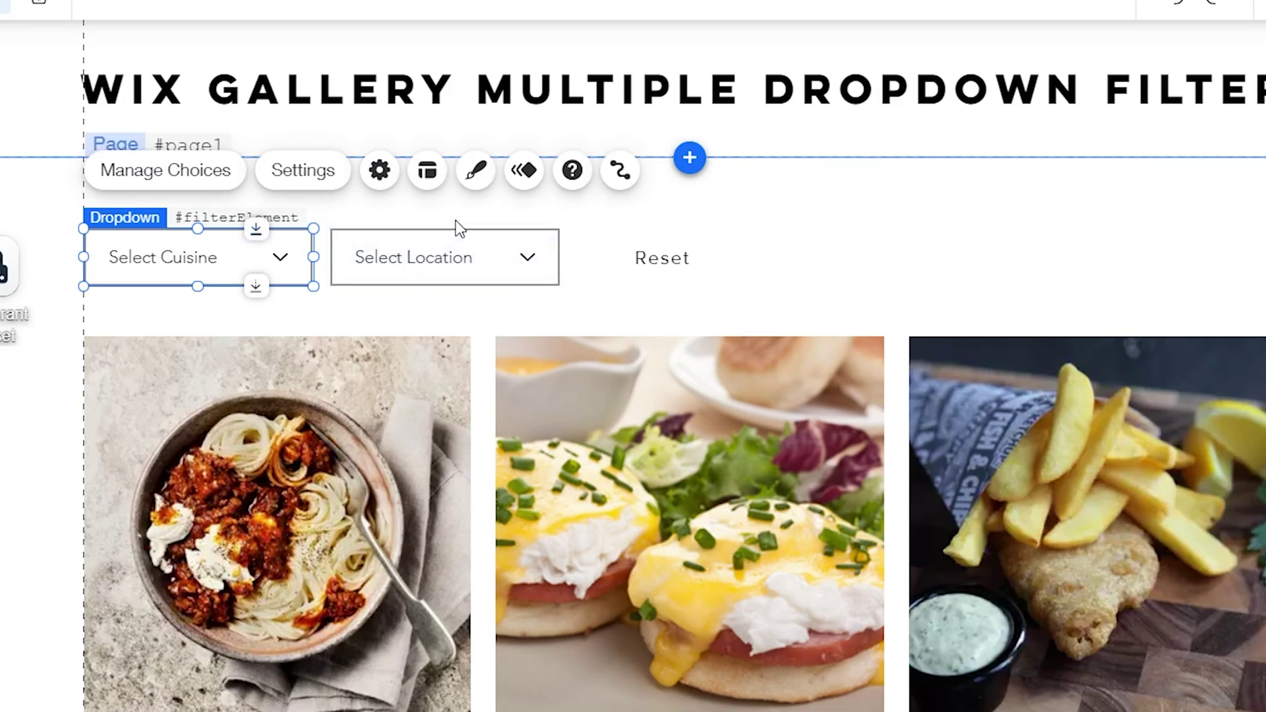
click(500, 250)
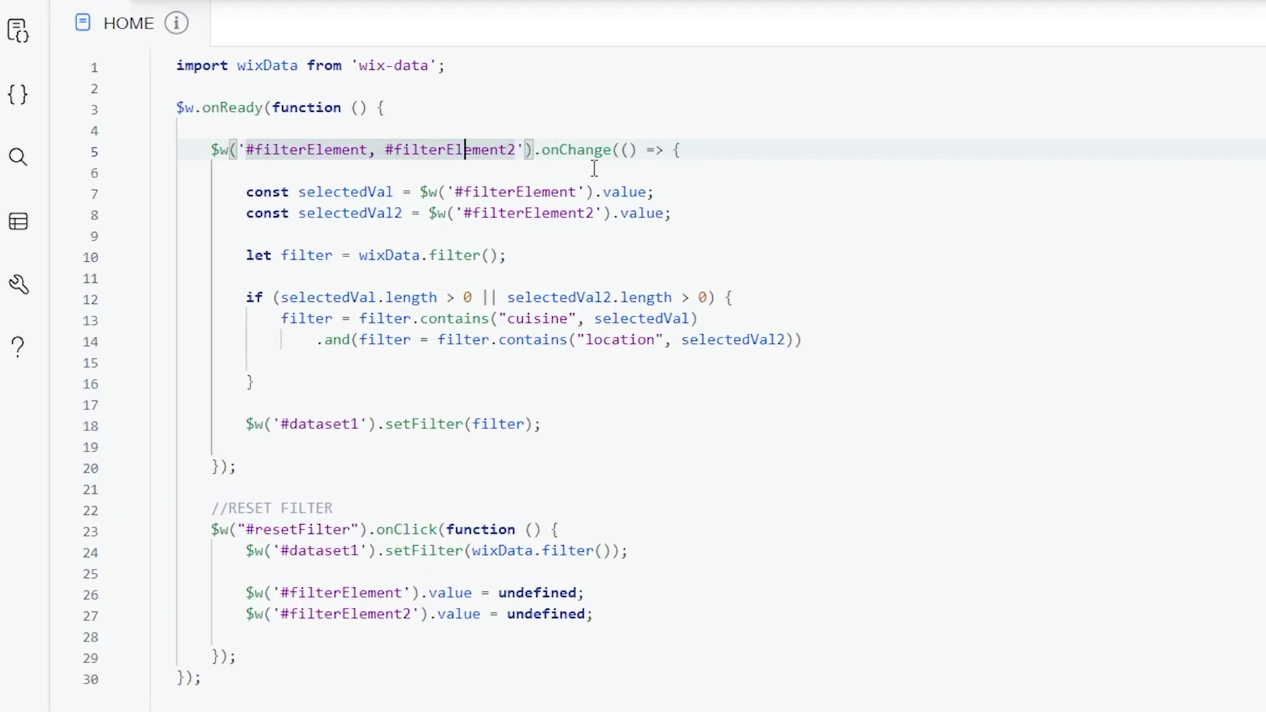
click(343, 191)
click(360, 214)
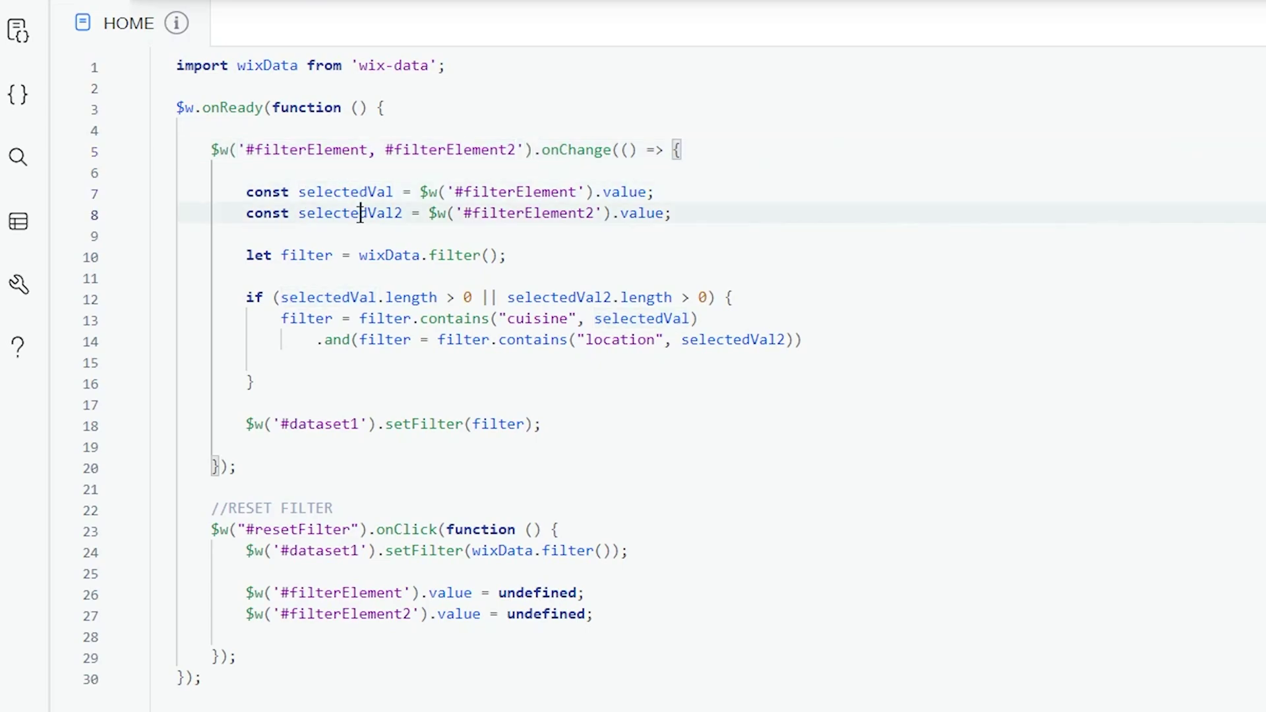
click(369, 193)
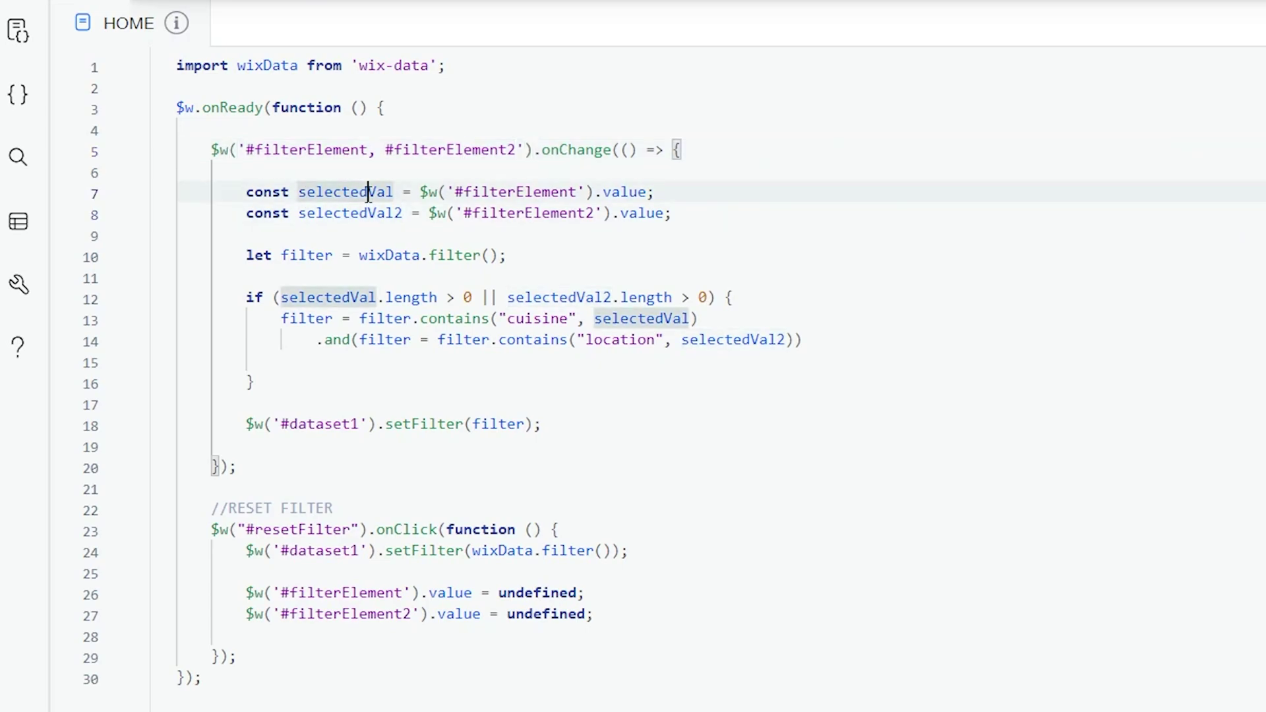
drag(419, 193, 646, 192)
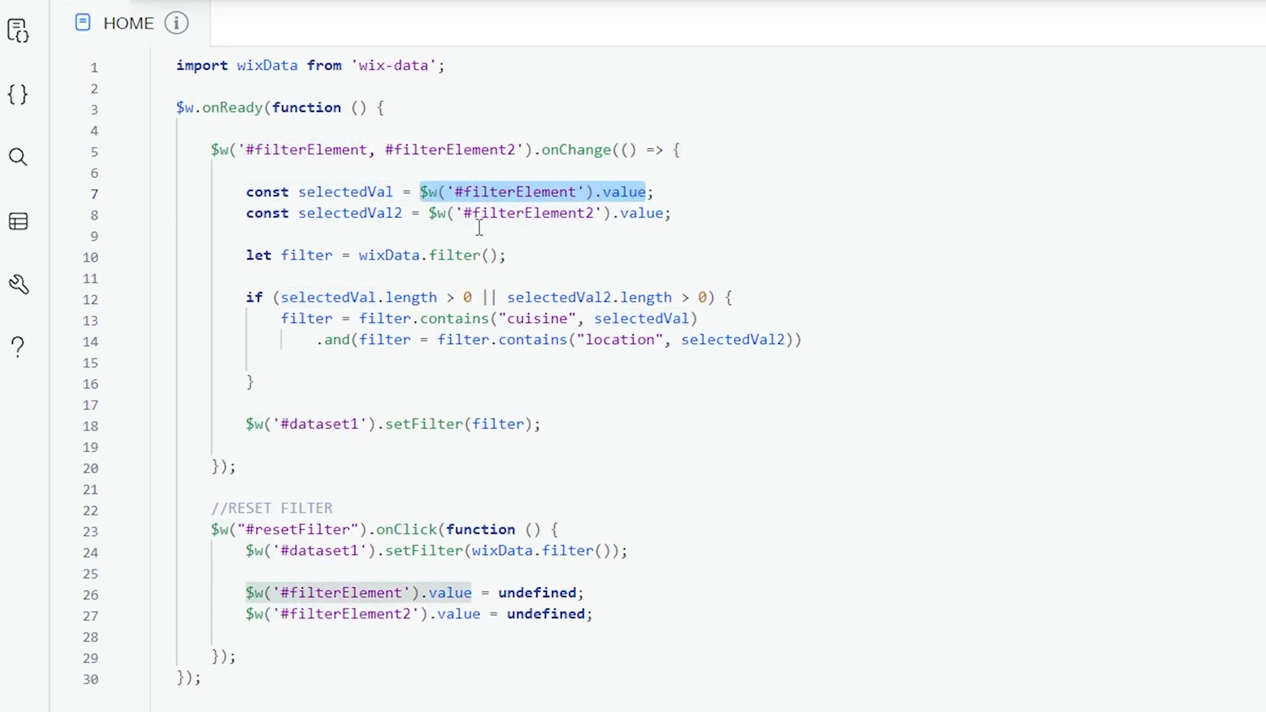
drag(428, 214, 661, 213)
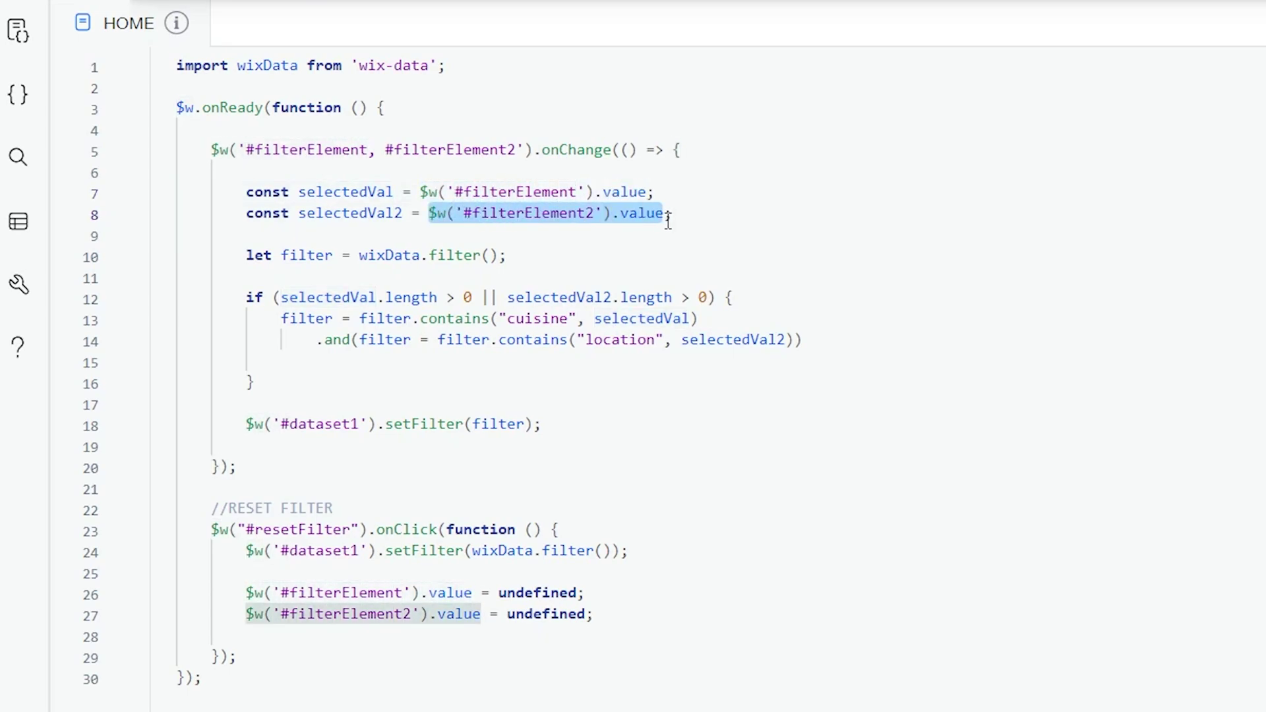
click(672, 214)
click(364, 192)
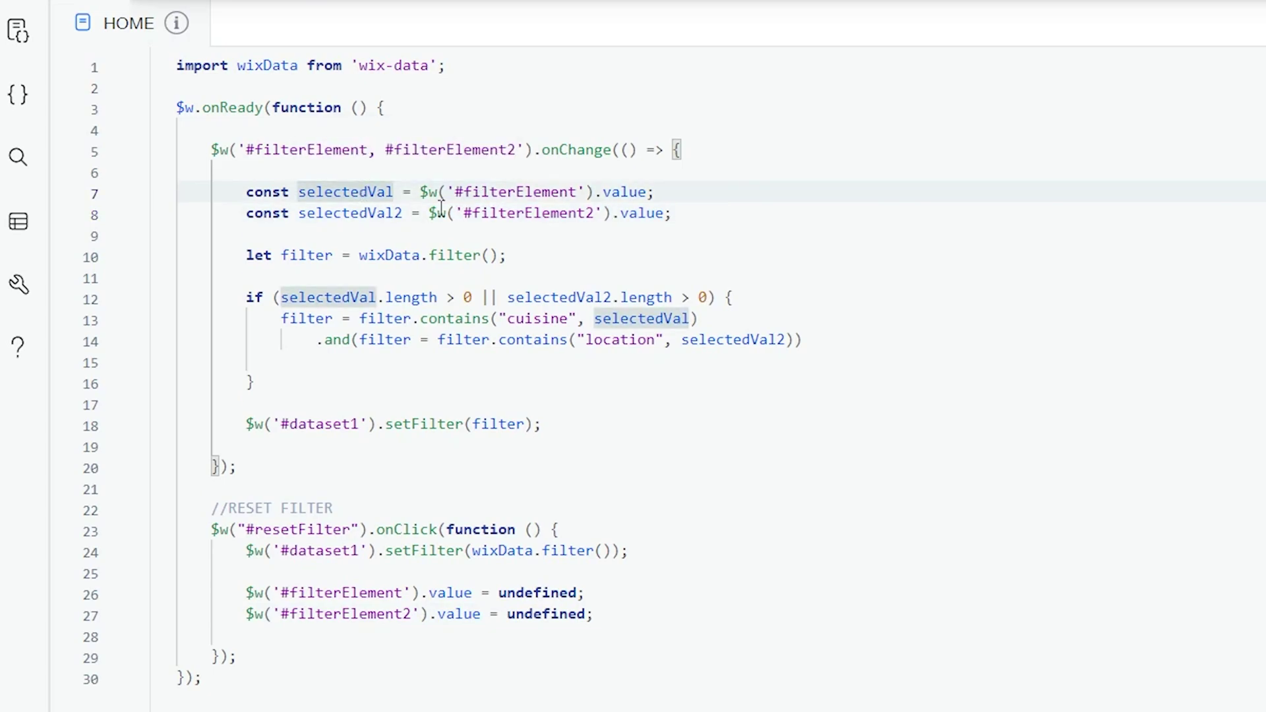
click(683, 214)
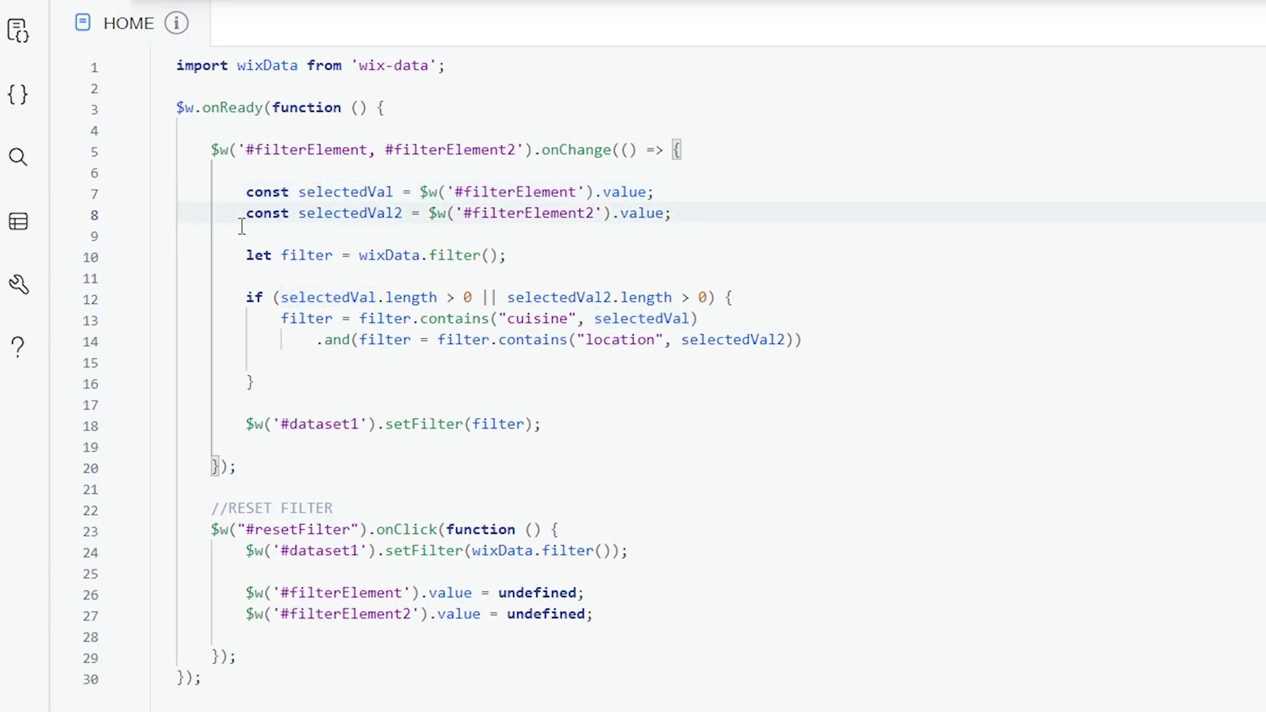
drag(246, 213, 694, 216)
key(ctrl+c)
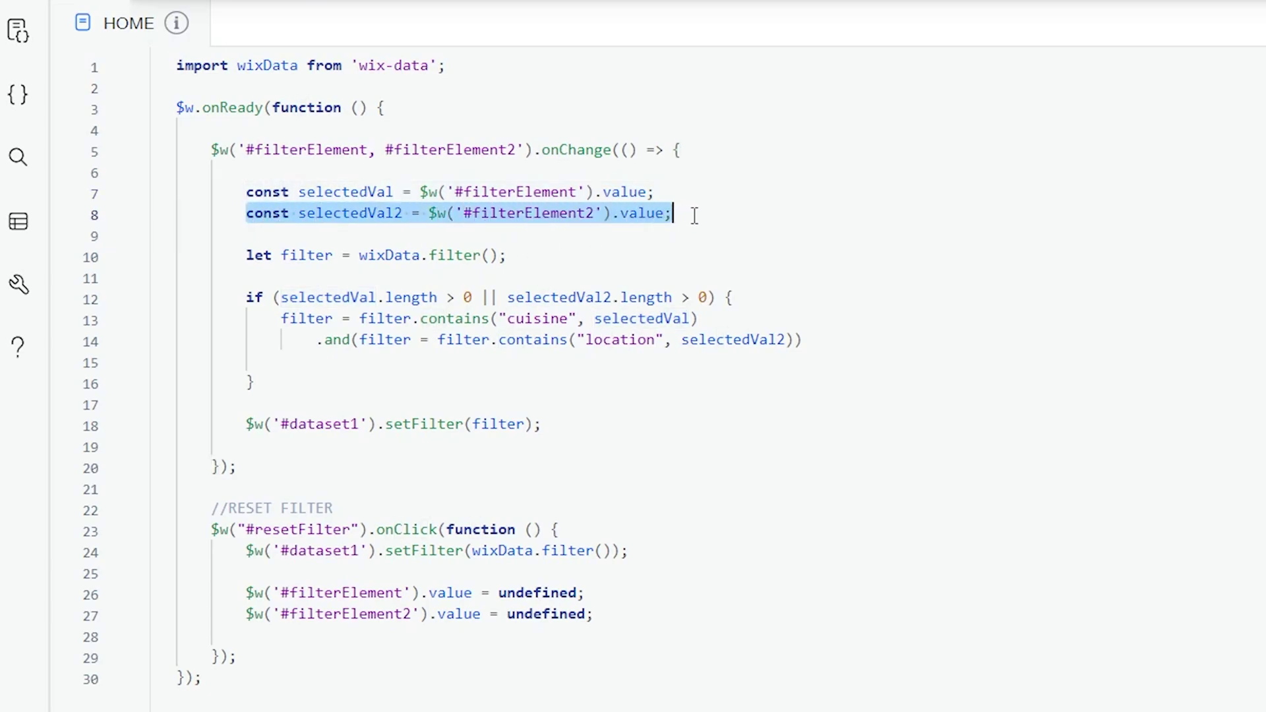
click(694, 216)
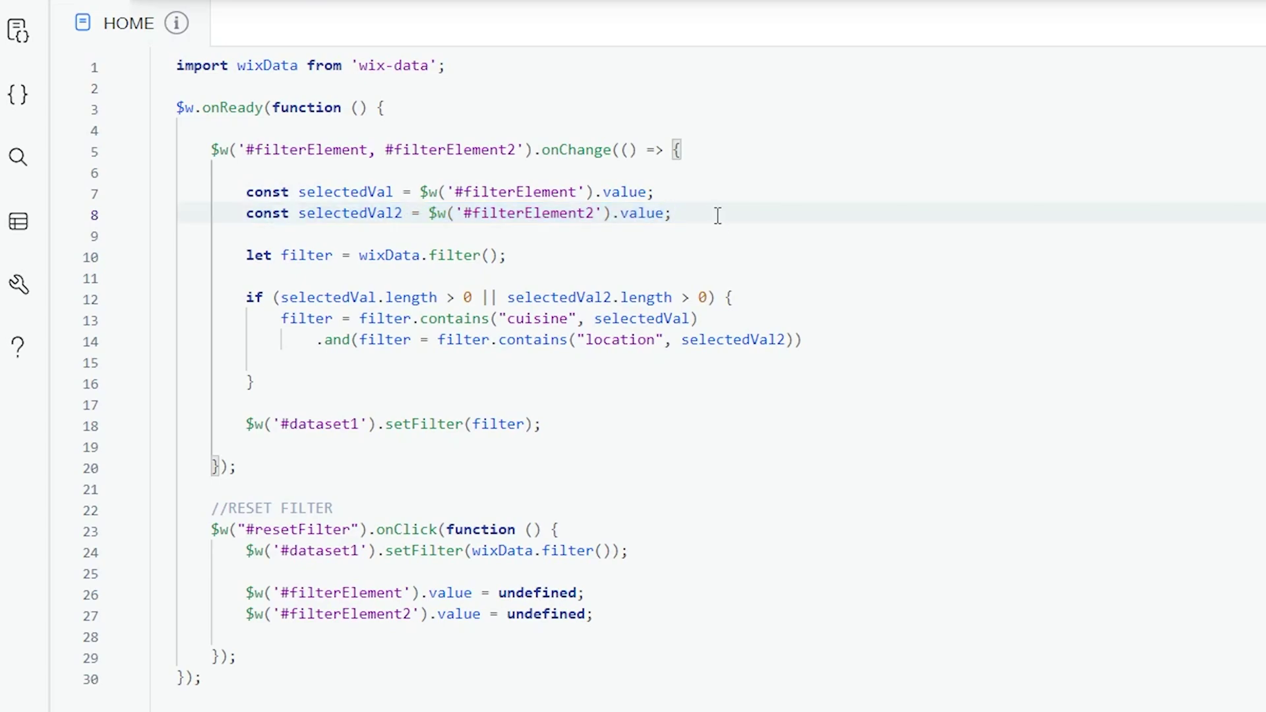
key(Return)
key(ctrl+v)
click(403, 235)
key(BackSpace)
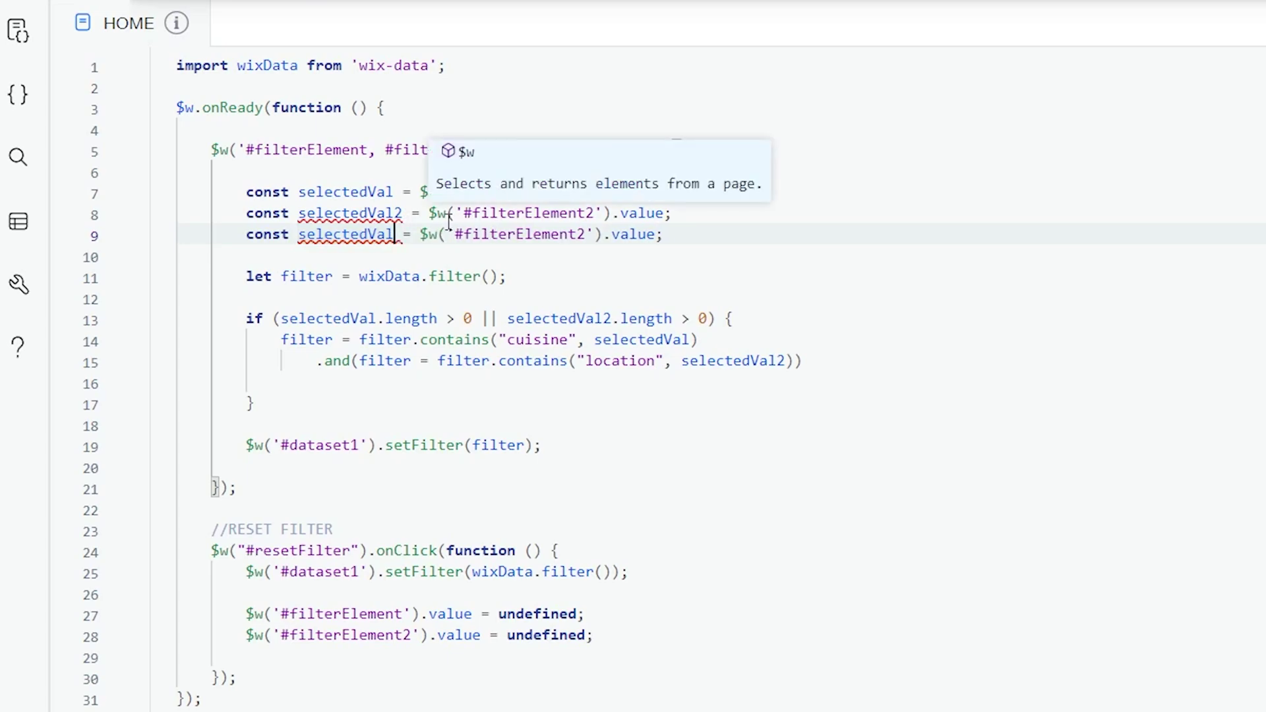
text(3333)
key(BackSpace)
key(BackSpace)
key(BackSpace)
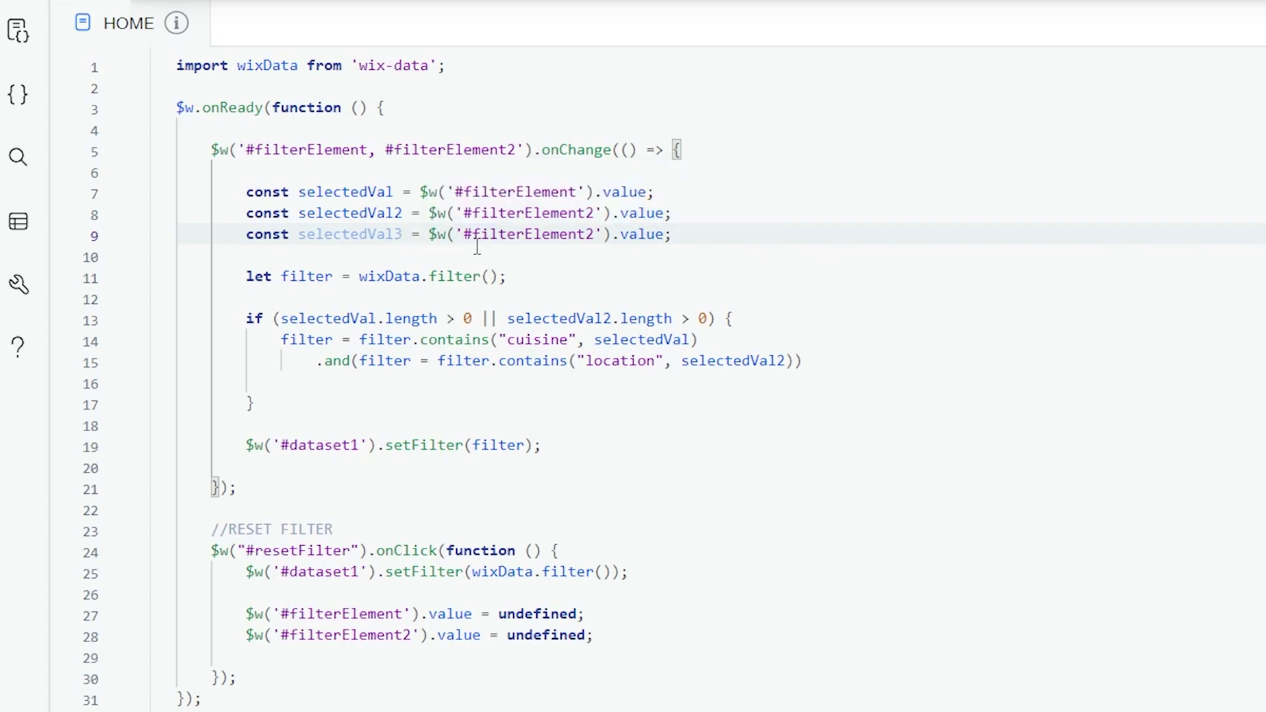
drag(472, 234, 595, 234)
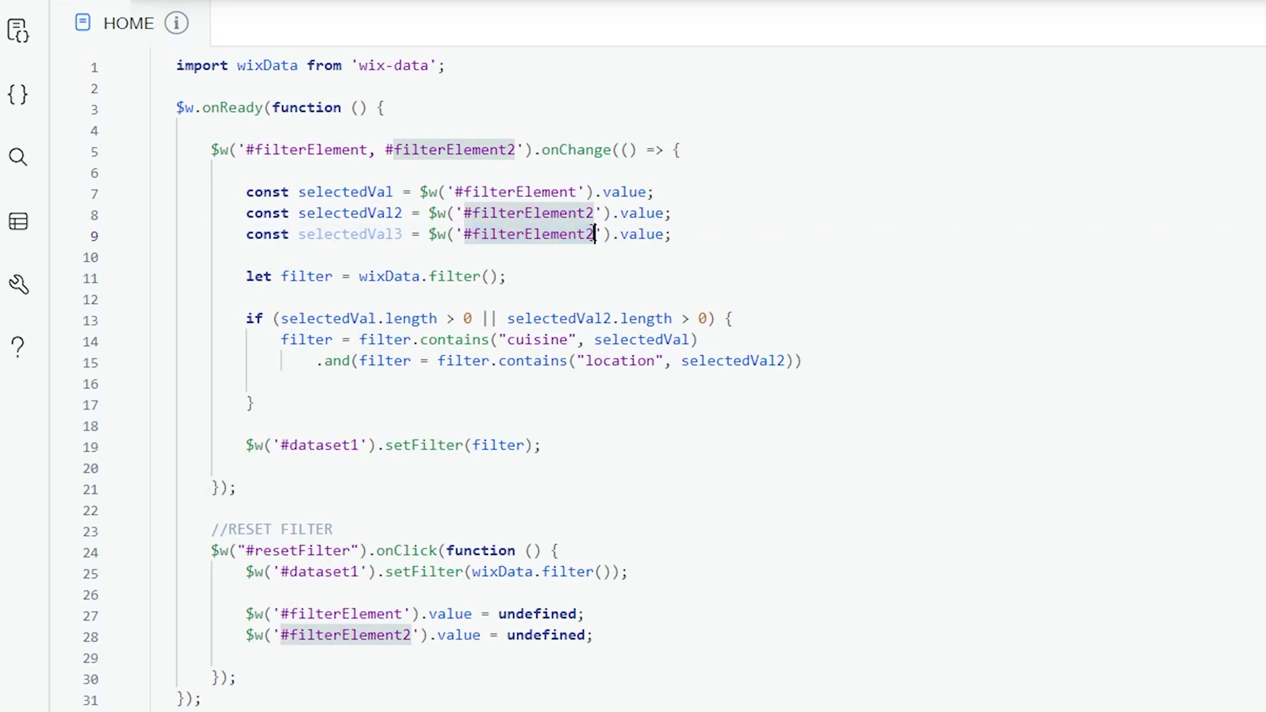
key(Left)
key(ctrl+Left)
key(ctrl+Left)
key(ctrl+Right)
key(BackSpace)
text(2)
key(End)
key(shift+Home)
key(BackSpace)
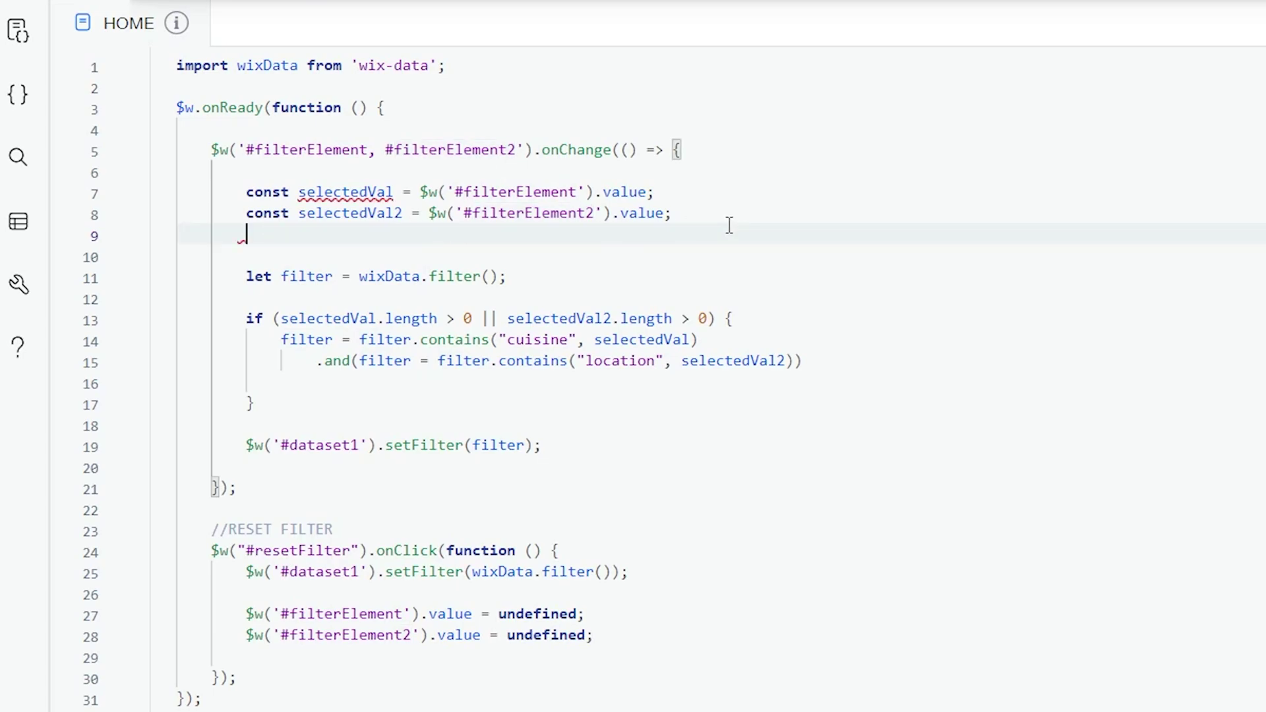
key(BackSpace)
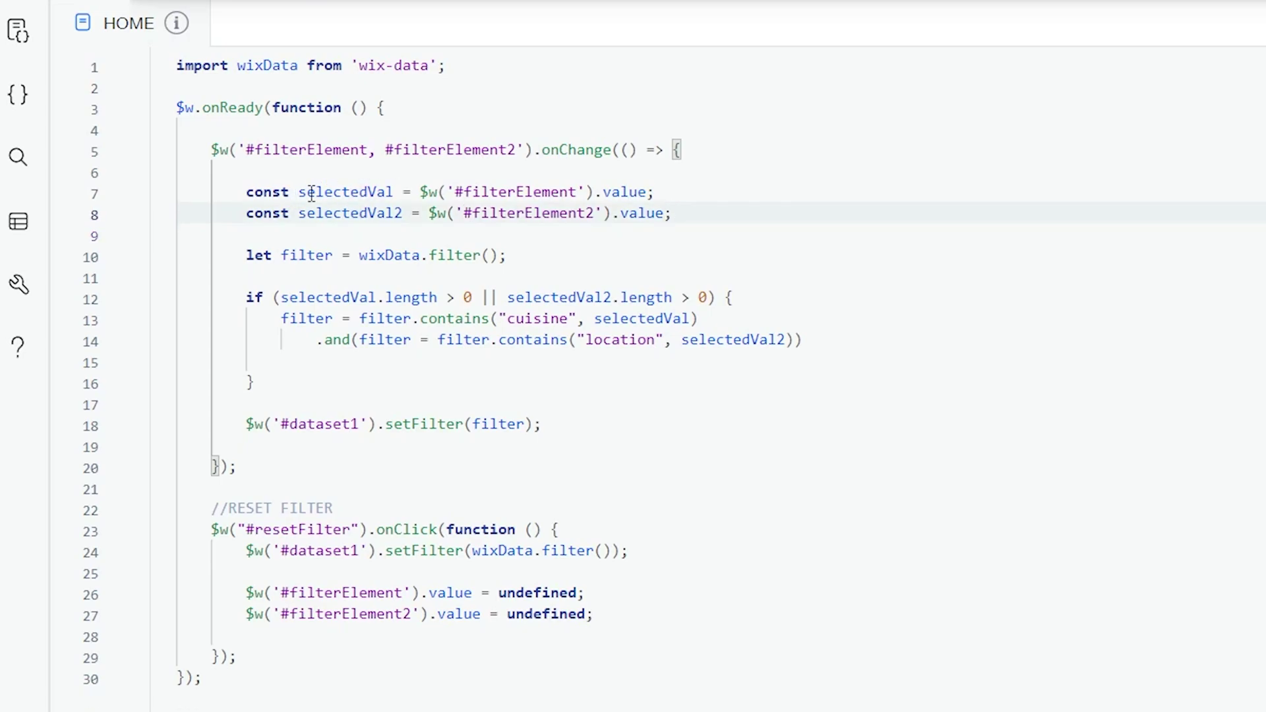
click(367, 213)
click(344, 192)
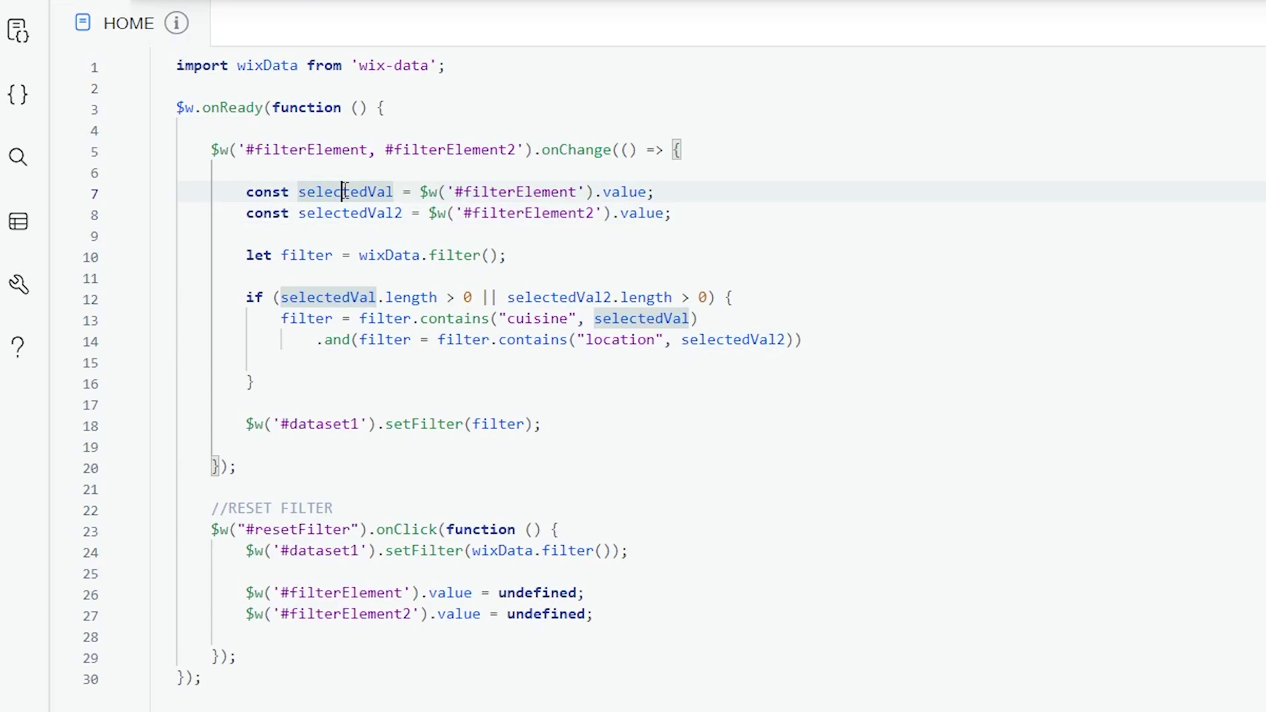